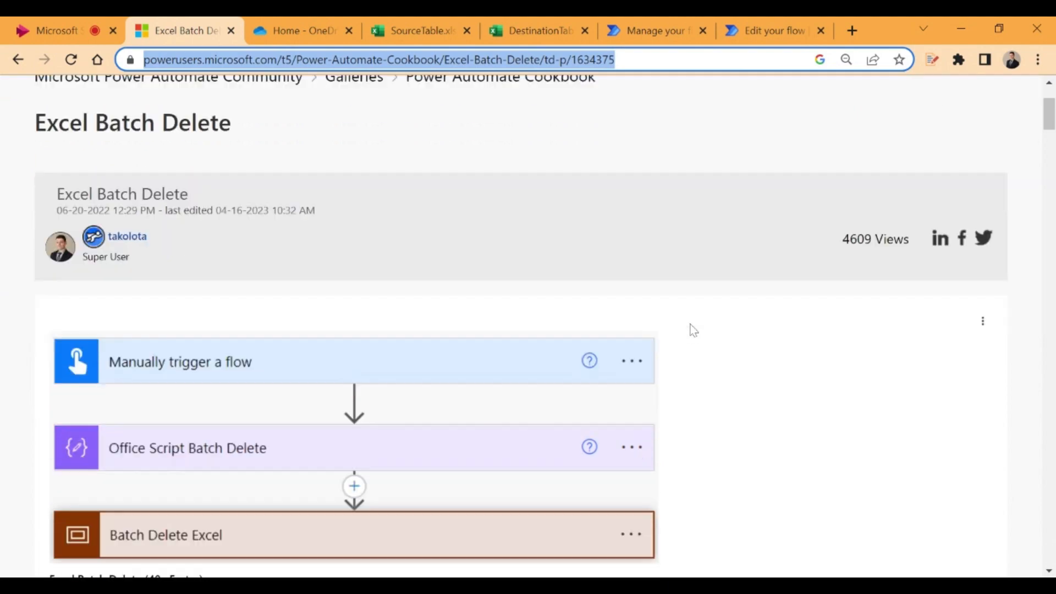
scroll(748, 318, "down", 3)
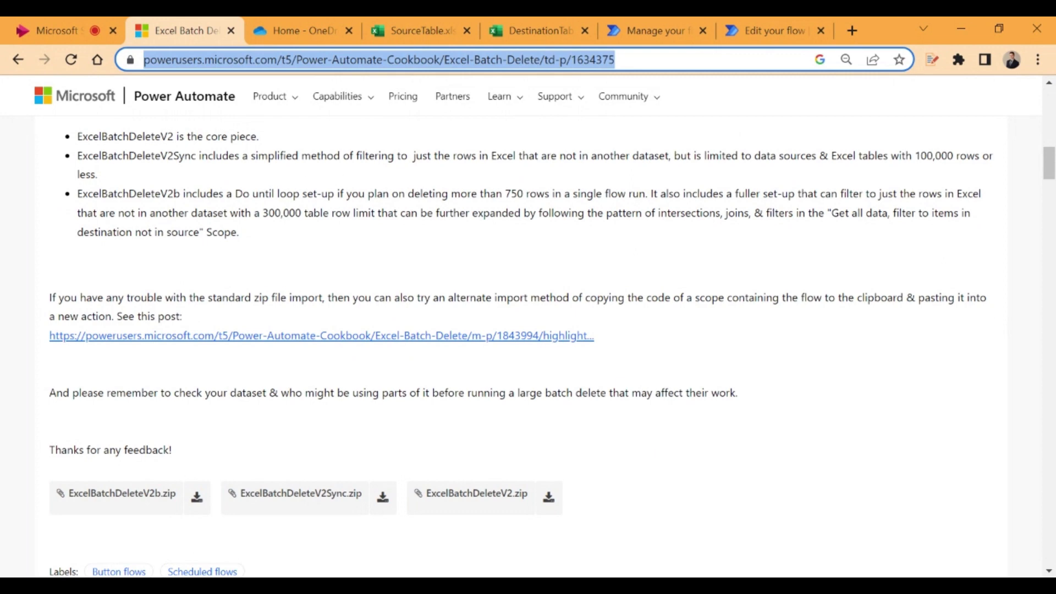
Review the post's descriptions of ExcelBatchDeleteV2, ExcelBatchDeleteV2Sync and ExcelBatchDeleteV2b, including their row limits and filtering methods
left_click_drag(173, 137, 77, 136)
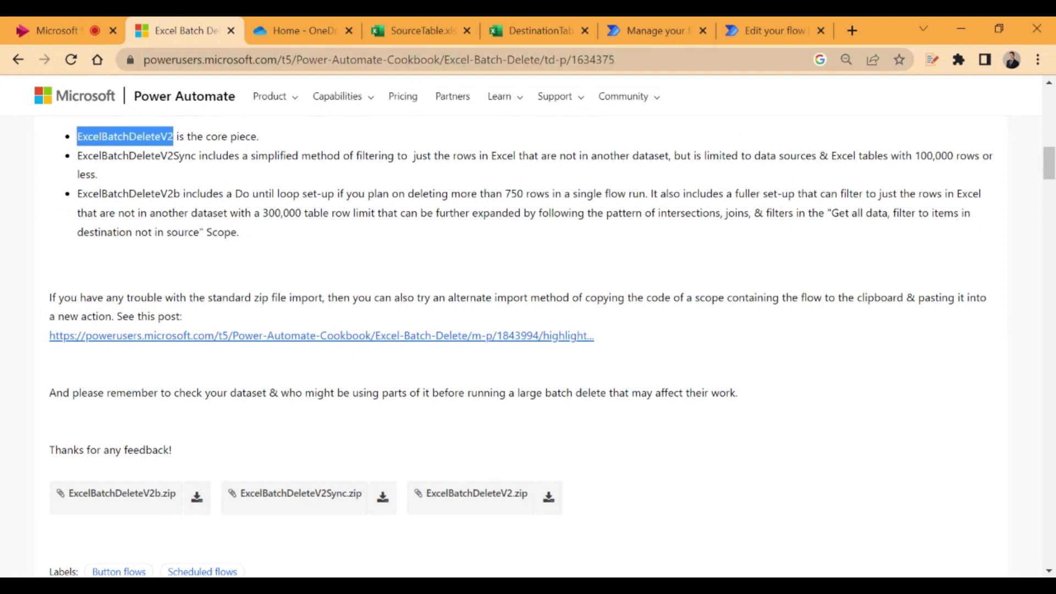
left_click(283, 143)
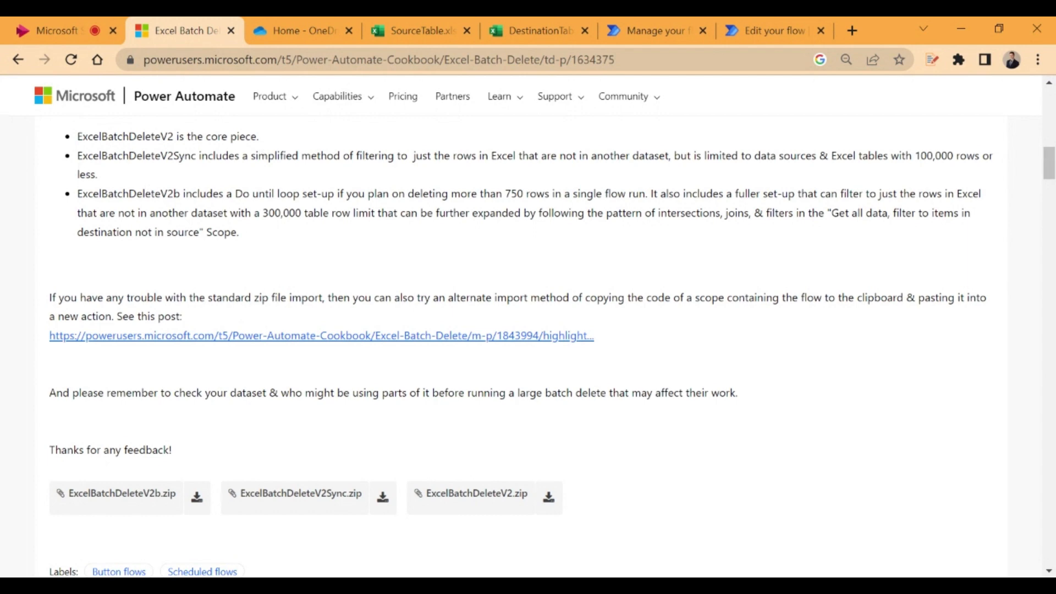
left_click_drag(77, 155, 188, 171)
left_click(199, 174)
left_click_drag(180, 194, 77, 193)
left_click(77, 195)
left_click_drag(263, 213, 304, 213)
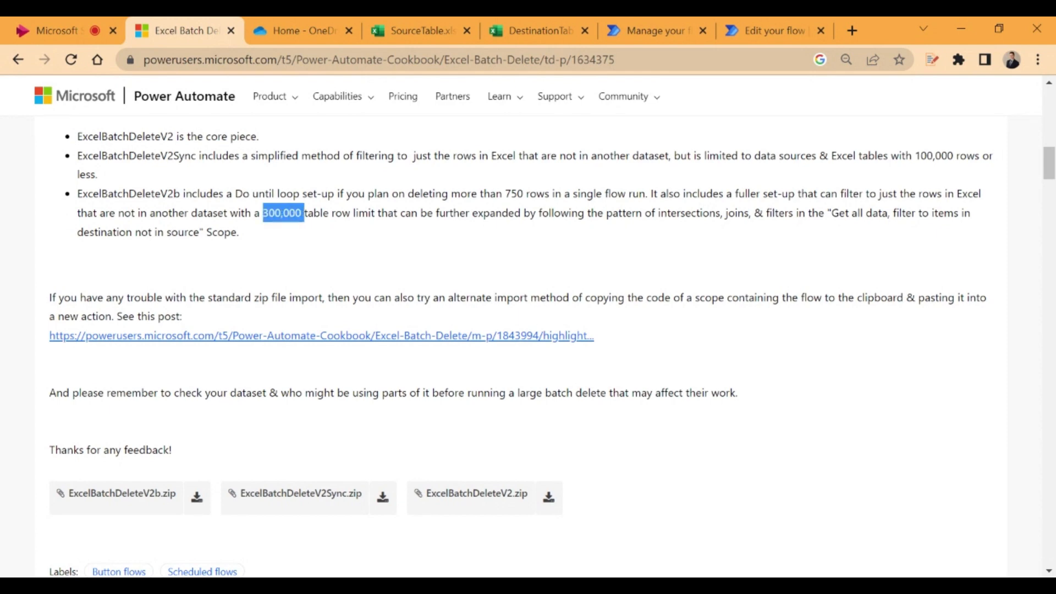
left_click(322, 243)
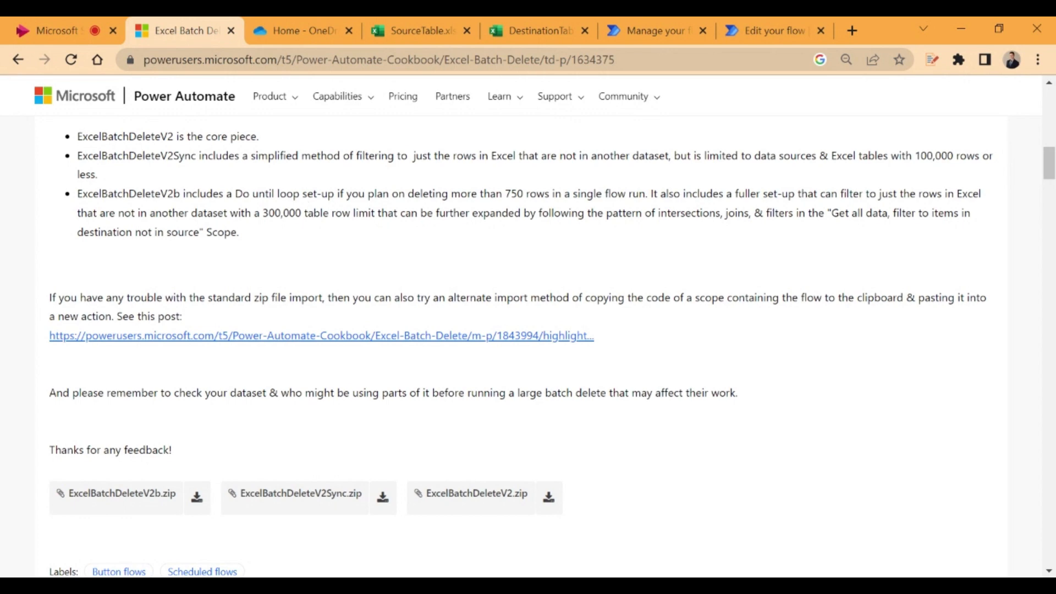
left_click_drag(504, 193, 549, 194)
left_click(548, 195)
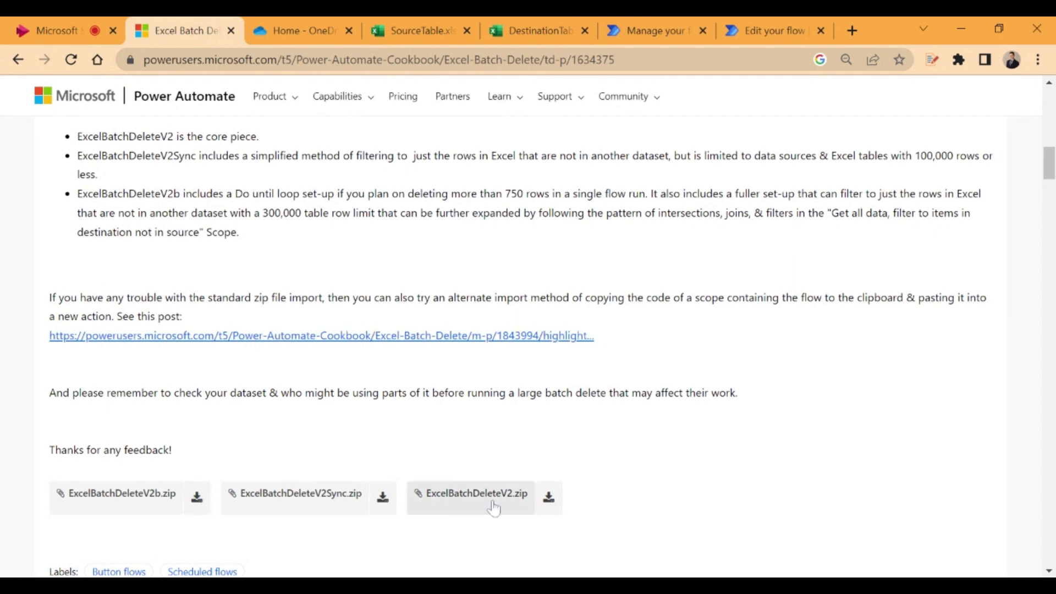
Download the ExcelBatchDeleteV2.zip attachment from the post and dismiss the download notice
left_click(552, 501)
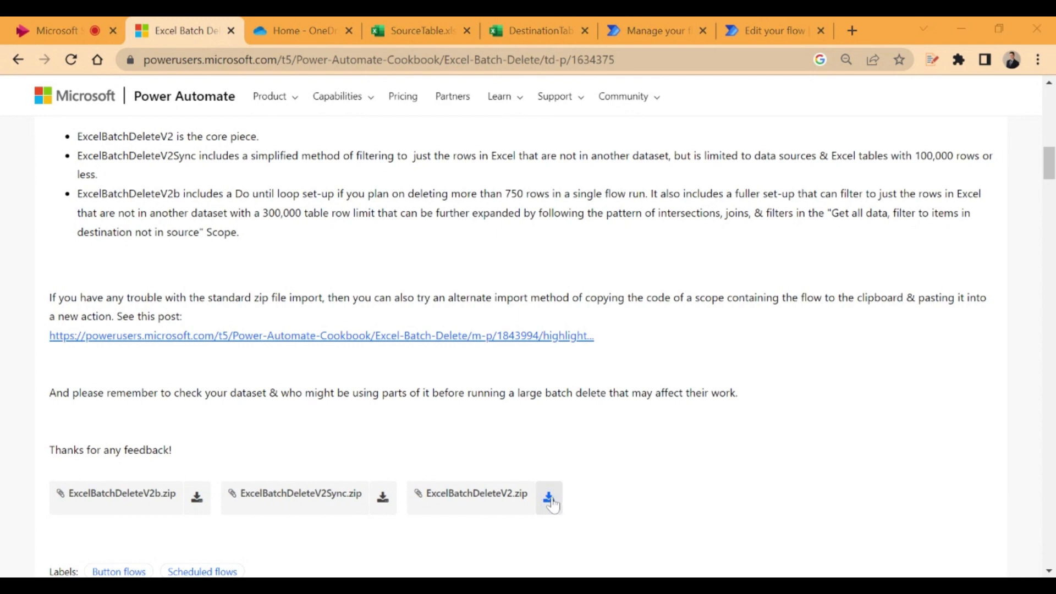
left_click(888, 532)
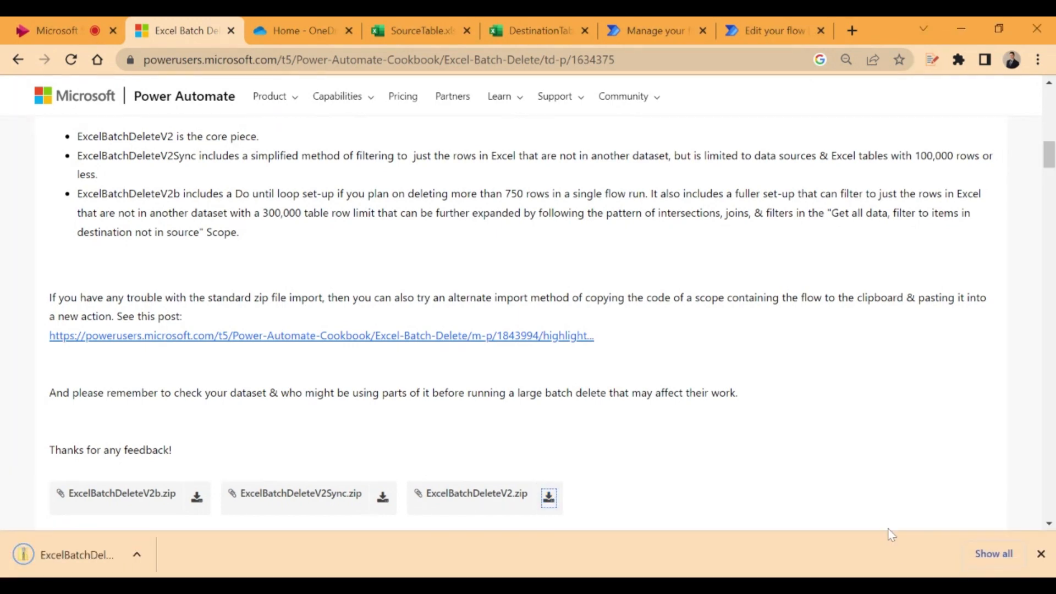
left_click(1041, 554)
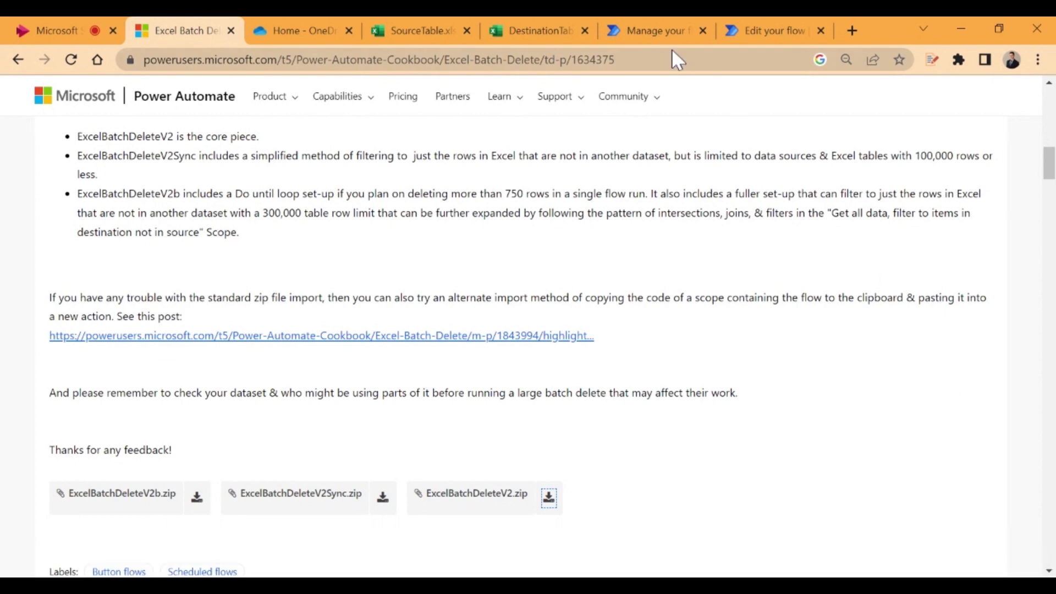
Switch to Power Automate and upload the downloaded ExcelBatchDeleteV2 zip as a legacy package import
left_click(655, 28)
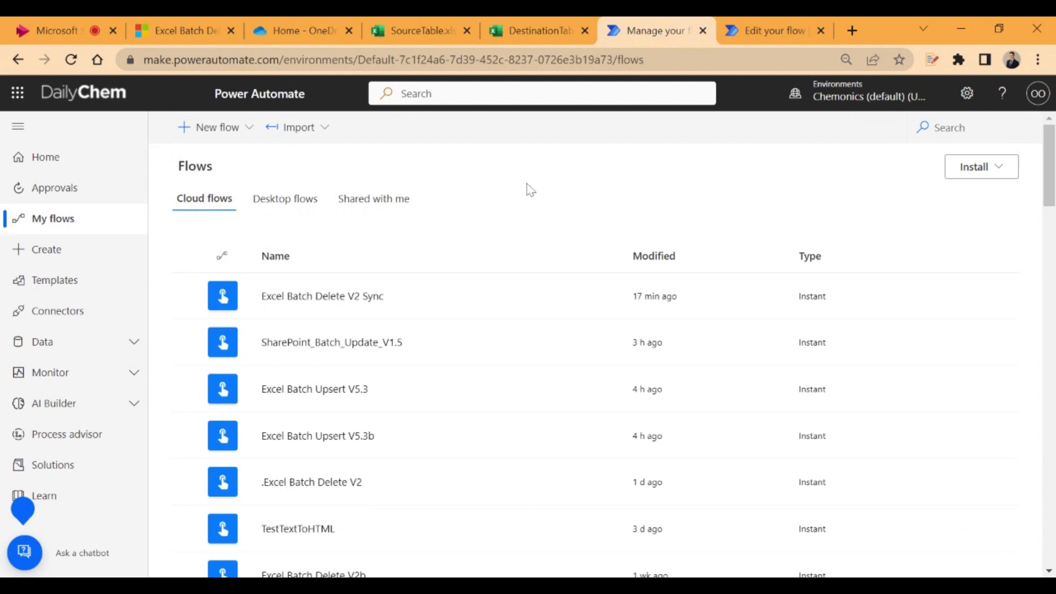
left_click(319, 138)
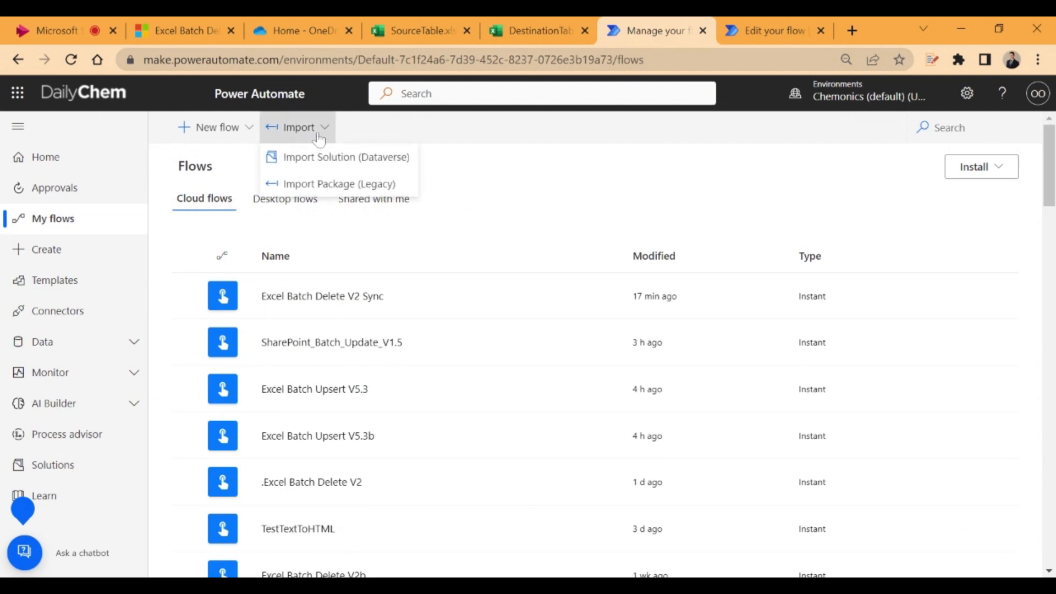
left_click(348, 187)
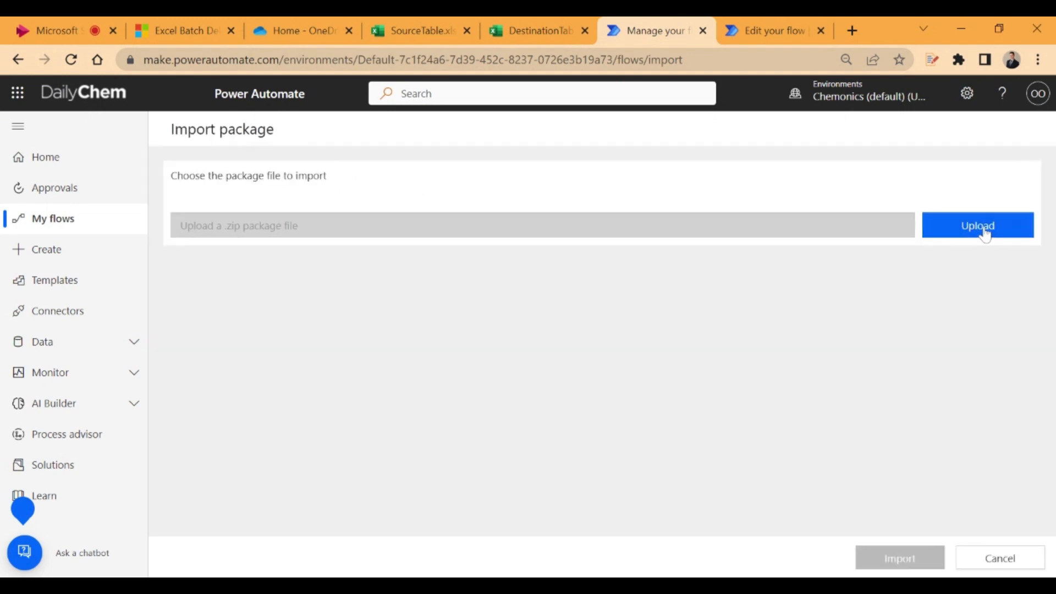
left_click(984, 234)
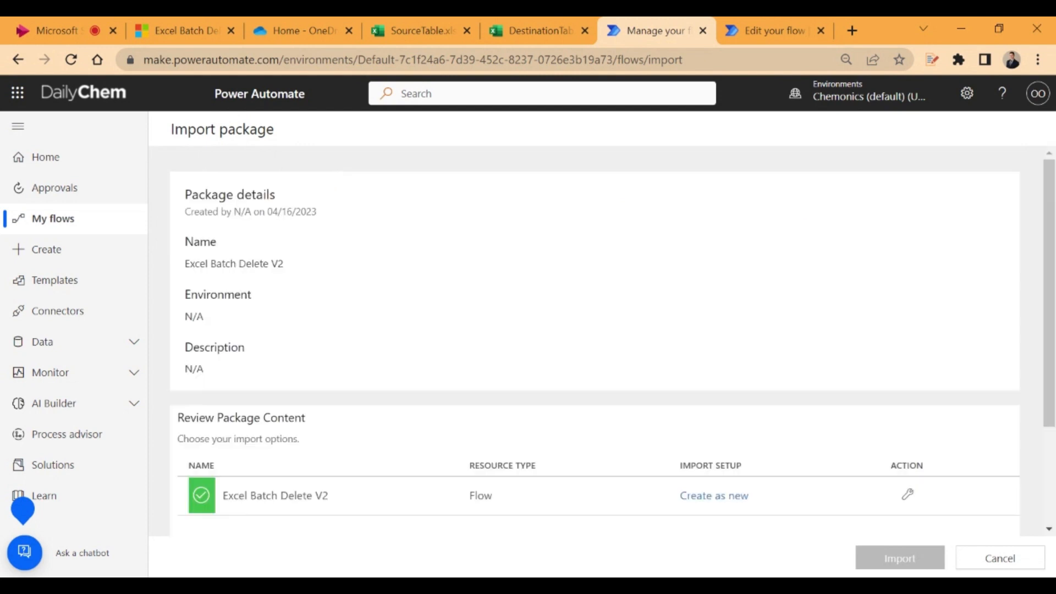
Assign the most recent existing Excel Online (Business) connection to the package's related resource and import the package
scroll(704, 202, "down", 3)
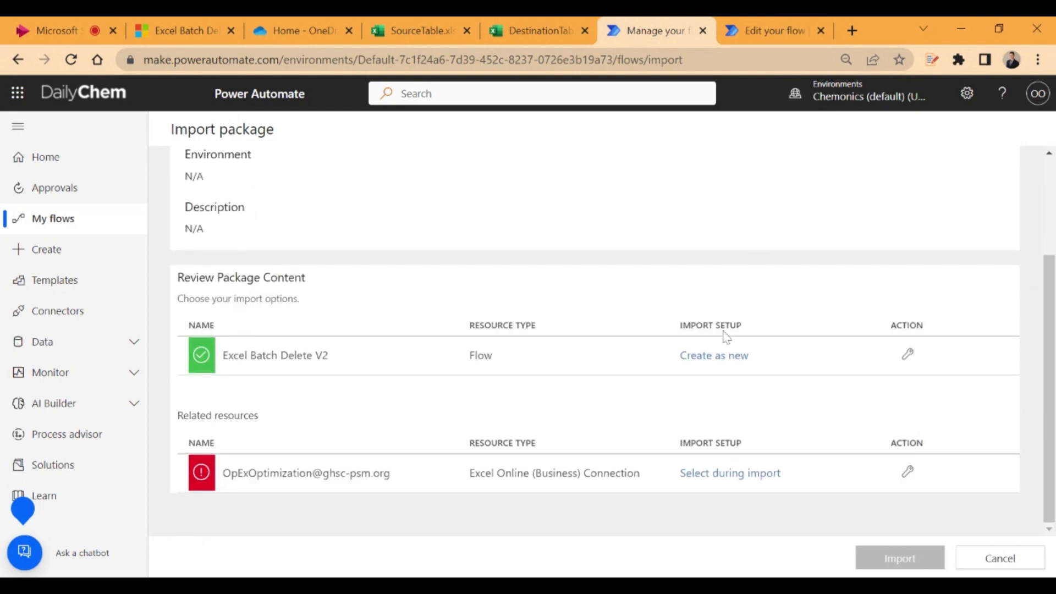
left_click(718, 474)
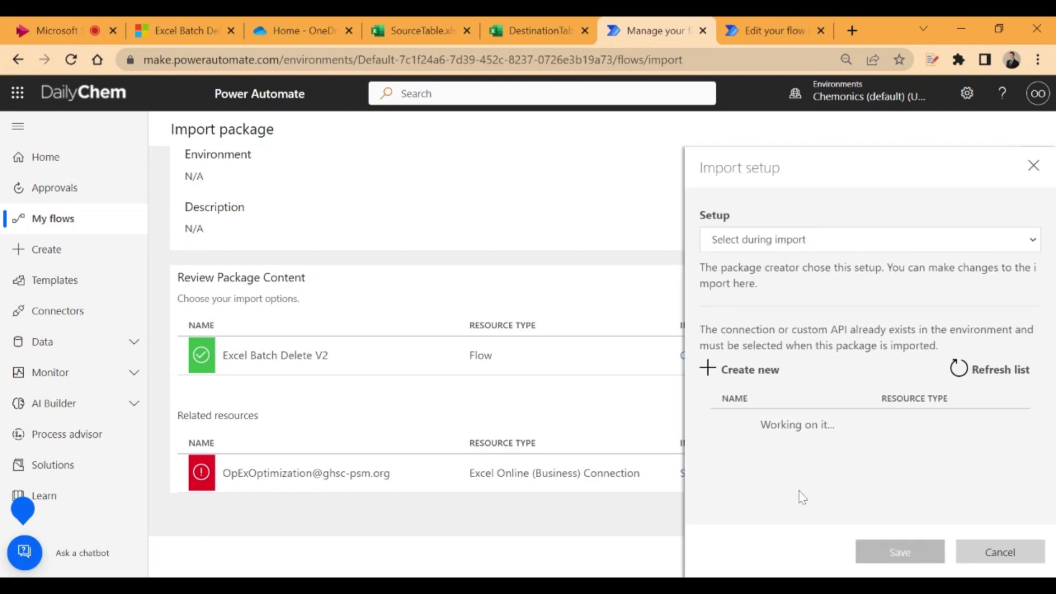
left_click(905, 429)
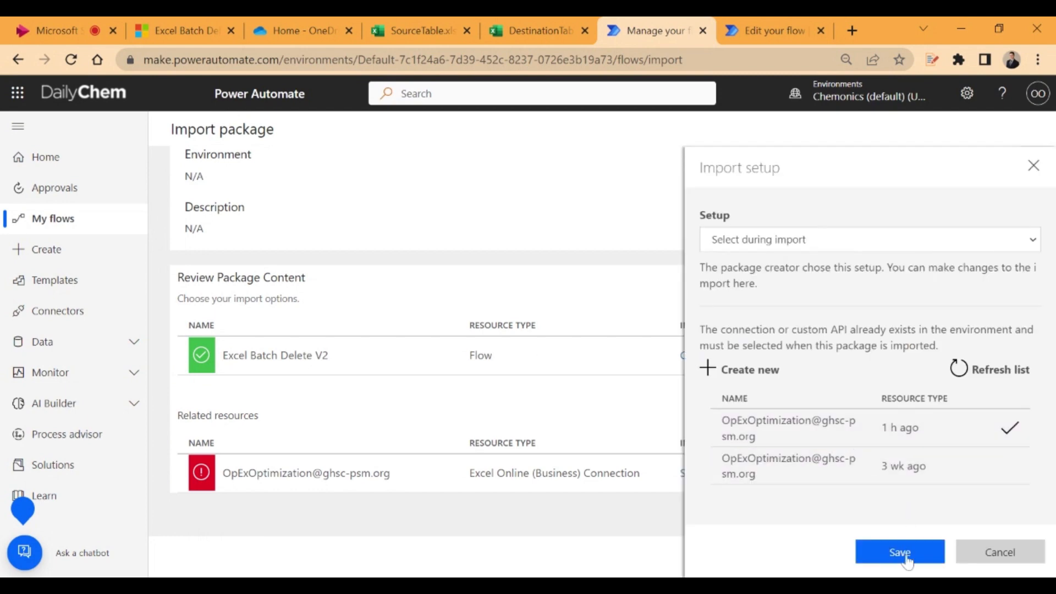
left_click(907, 558)
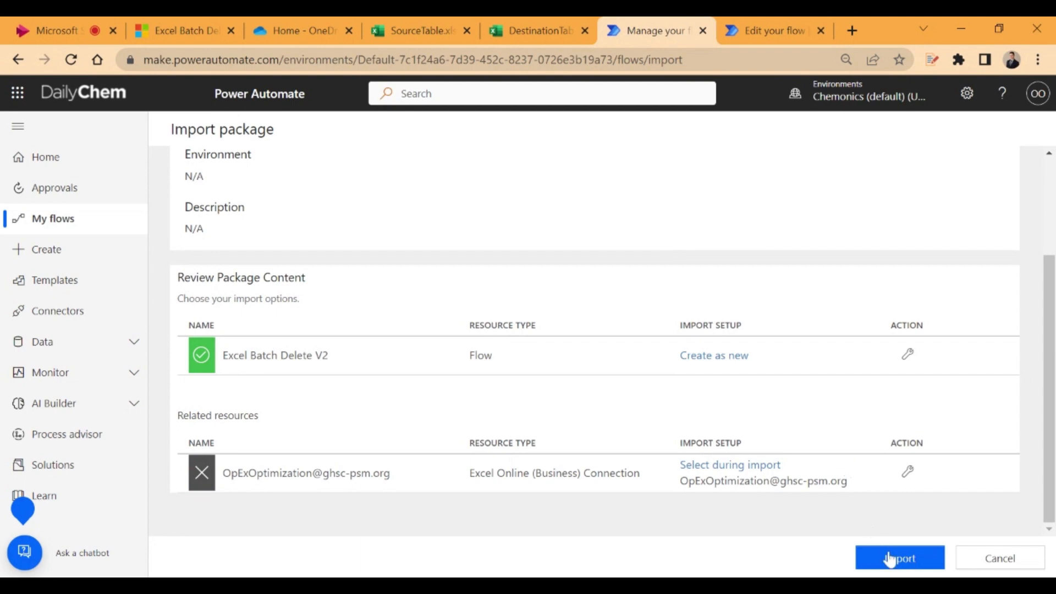
left_click(891, 562)
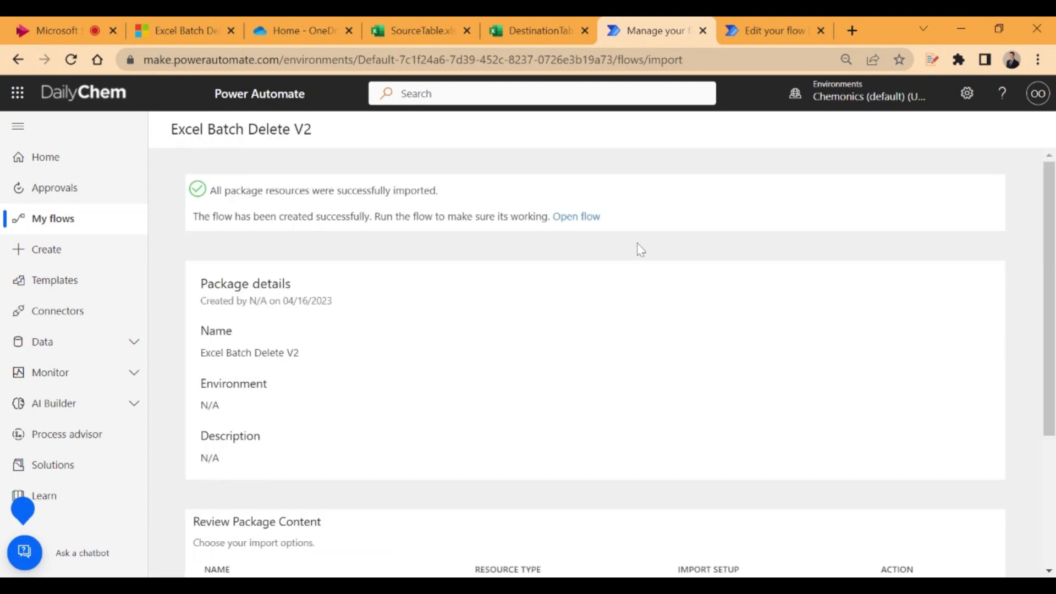
Open the imported flow and copy the entire script code from the Office Script Batch Delete action
left_click(581, 221)
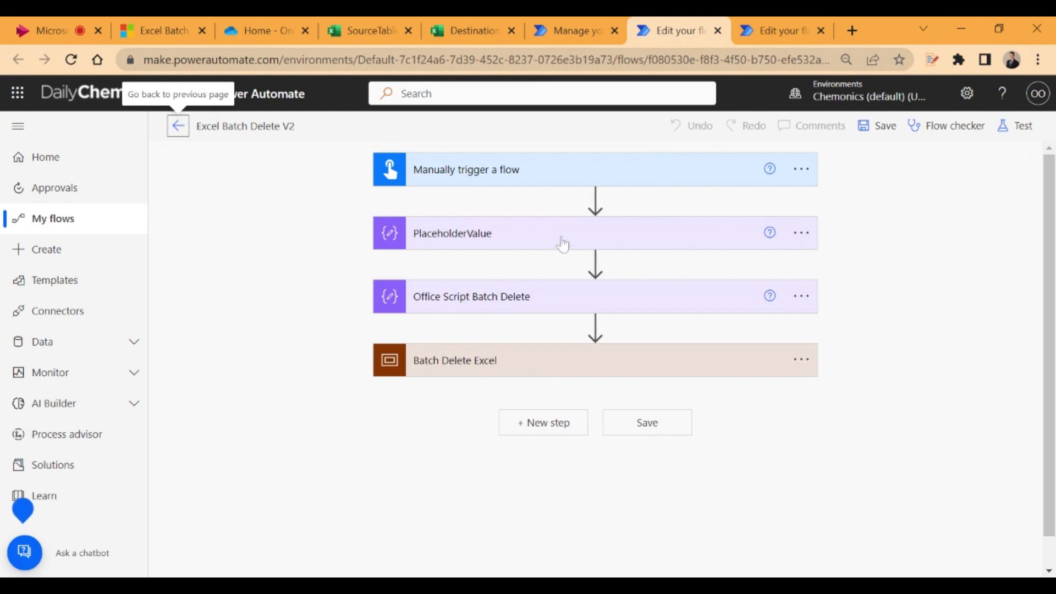
left_click(550, 300)
scroll(553, 304, "down", 2)
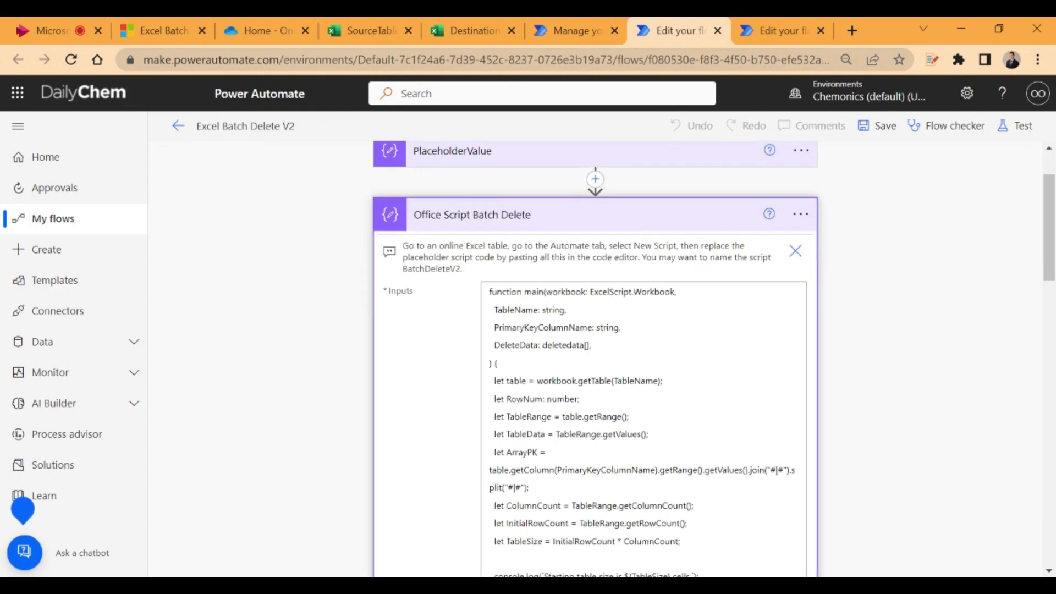
left_click(499, 363)
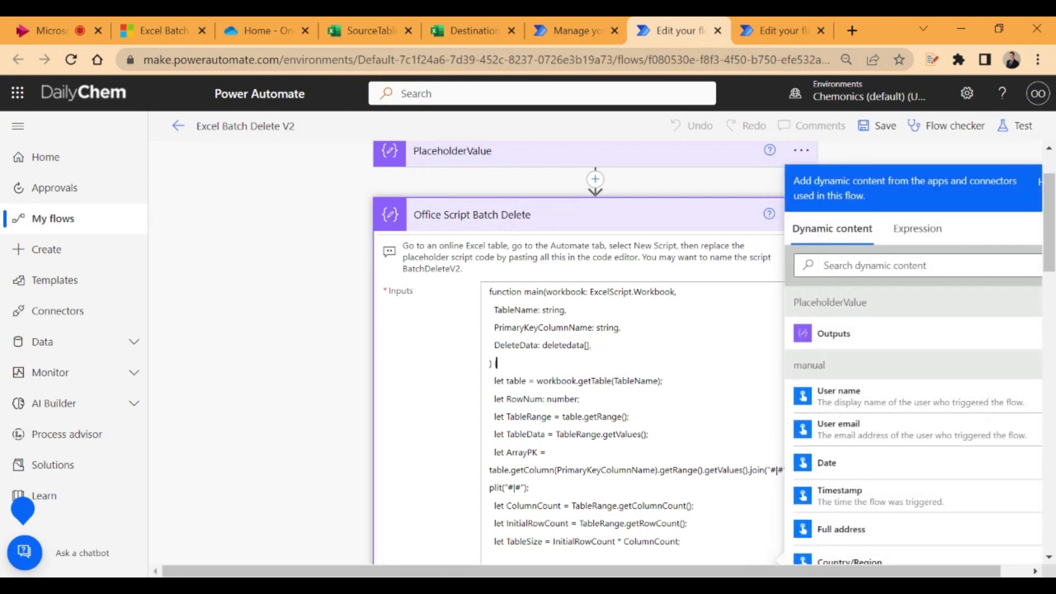
key("ctrl+a")
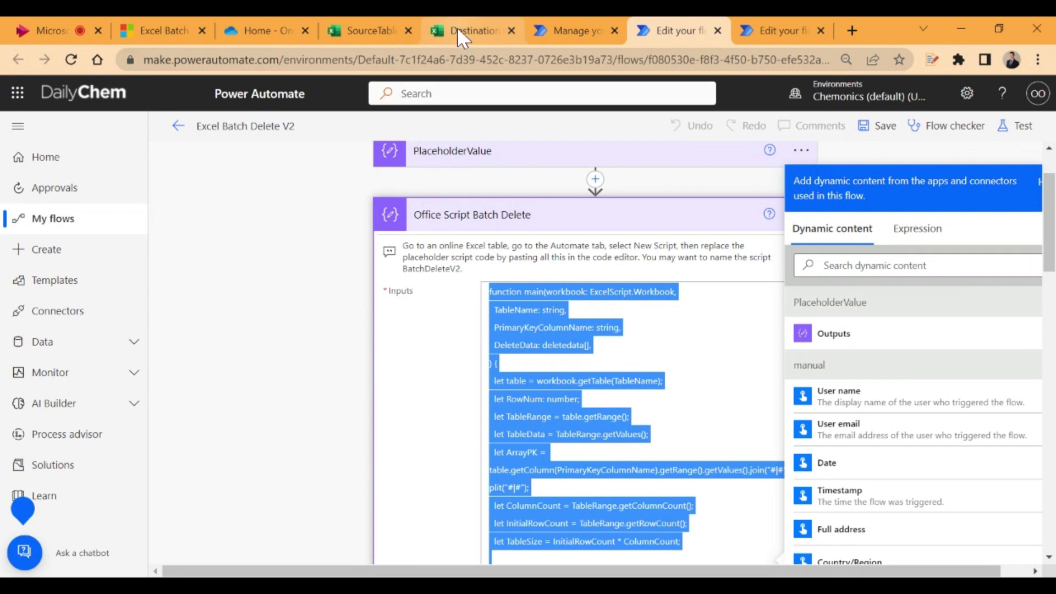
Open the DestinationTable workbook from OneDrive in Excel and create a new Office Script
left_click(260, 31)
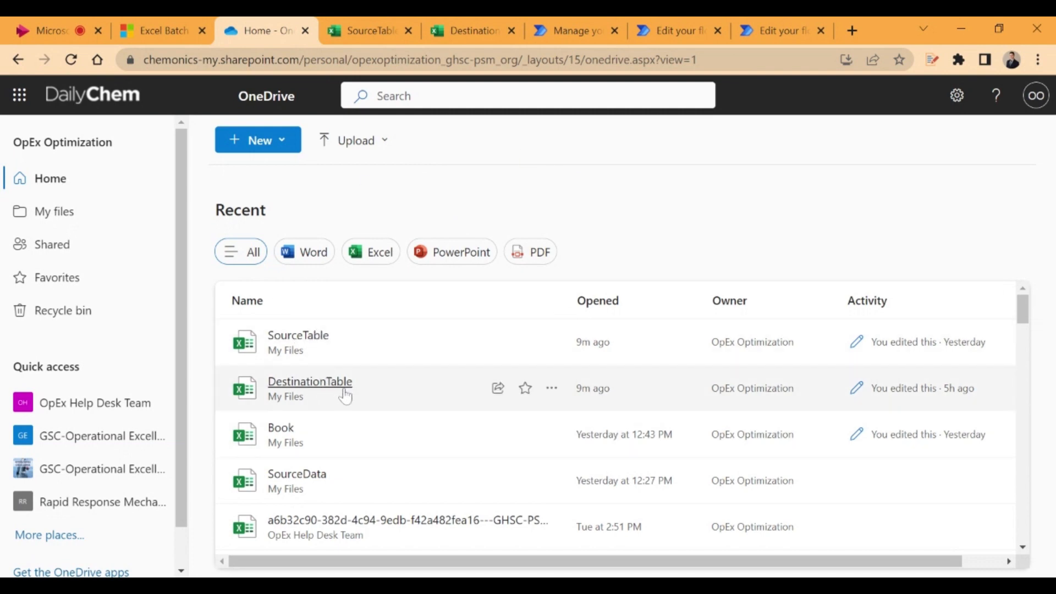
left_click(344, 389)
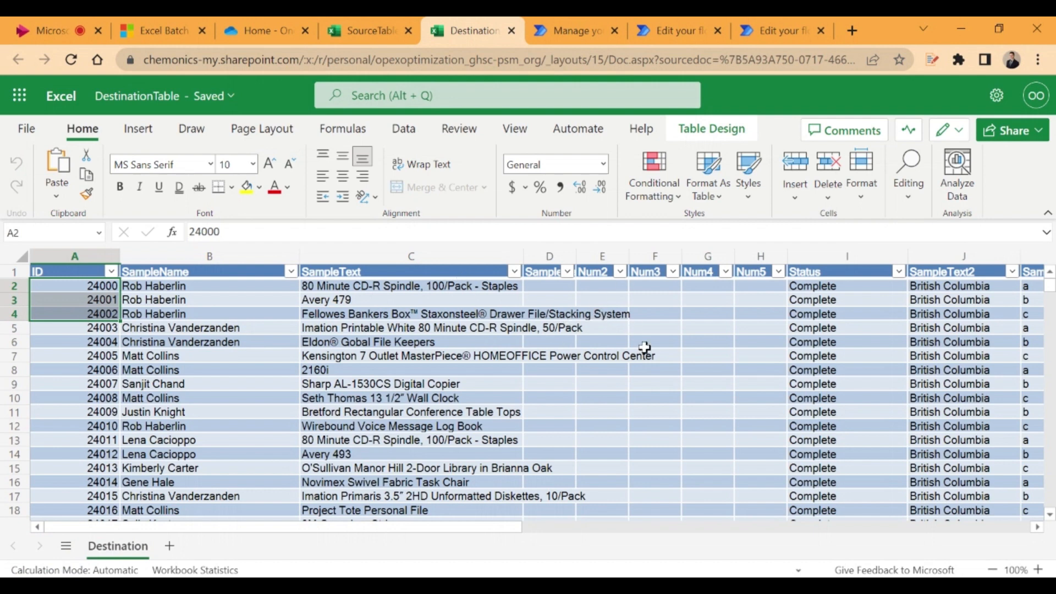
left_click(578, 130)
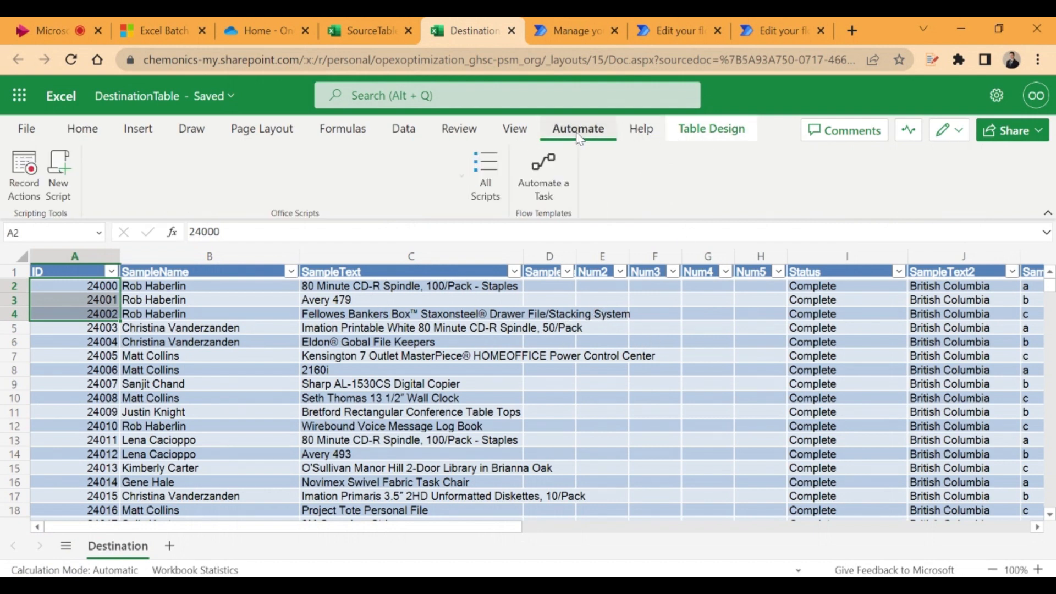
left_click(487, 184)
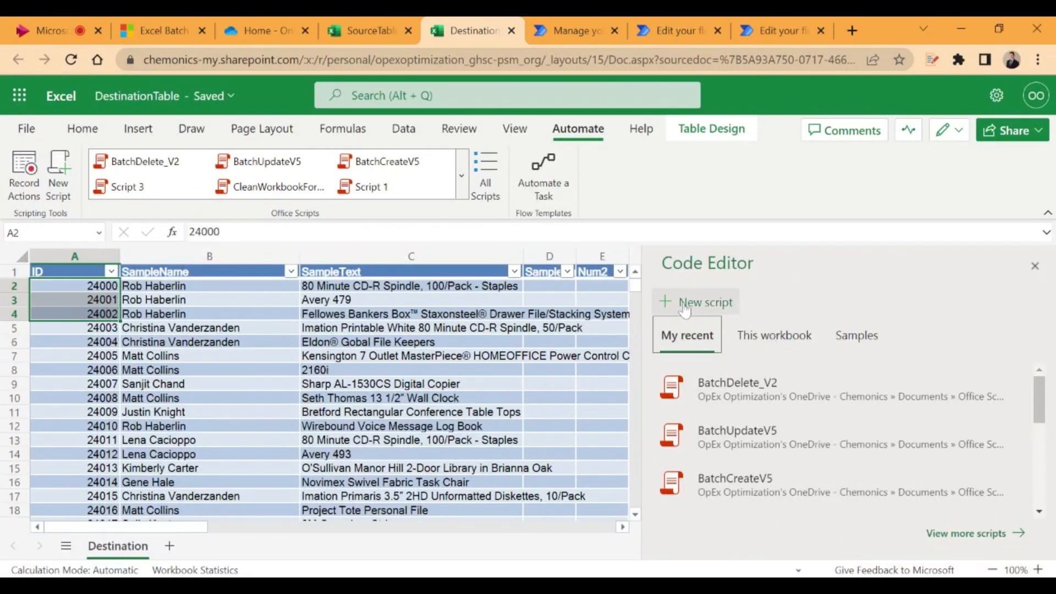
left_click(689, 303)
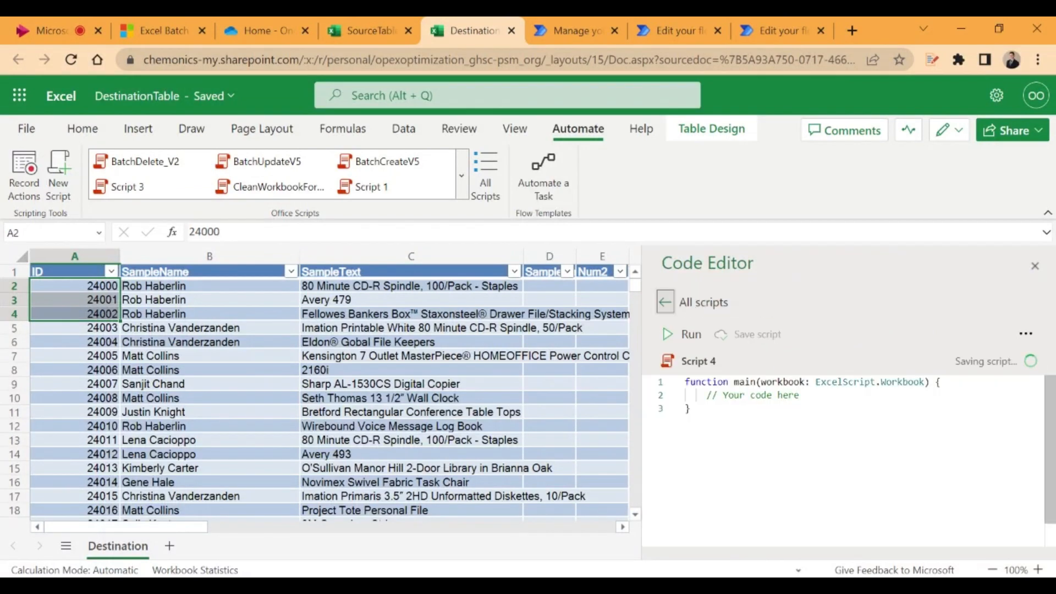
Replace the placeholder code with the copied script, name it BatchDeleteV2, and save it before closing the code editor
key("ctrl+a")
key("Delete")
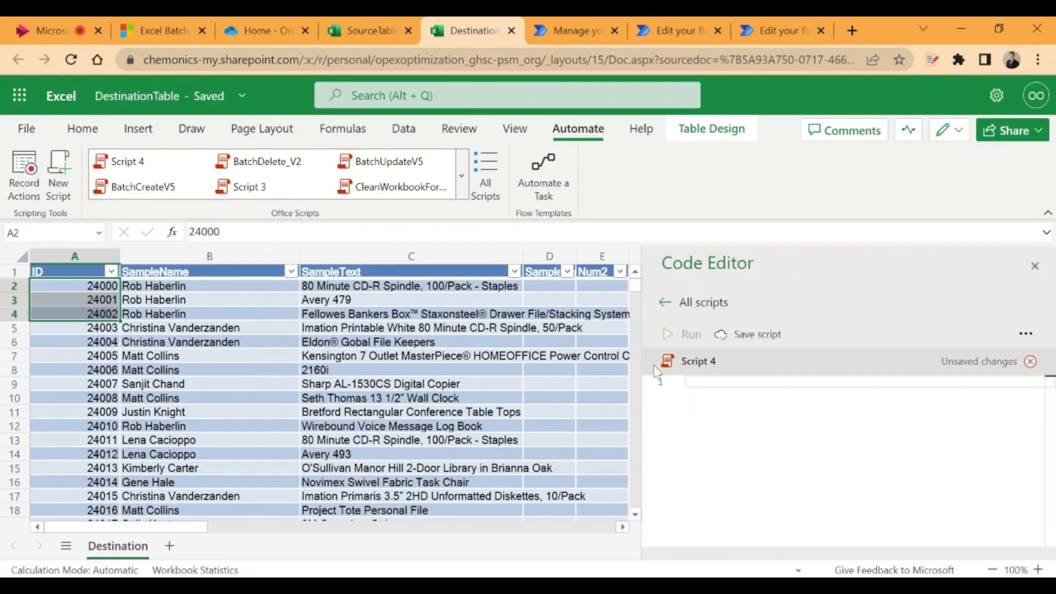
key("ctrl+v")
left_click(745, 367)
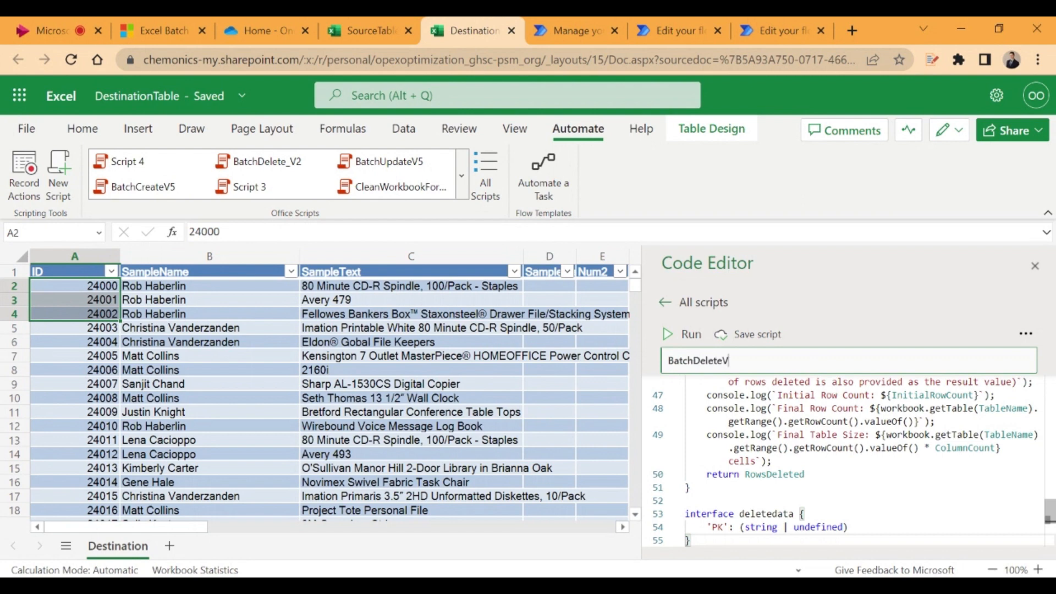
type("BatchDeleteV2")
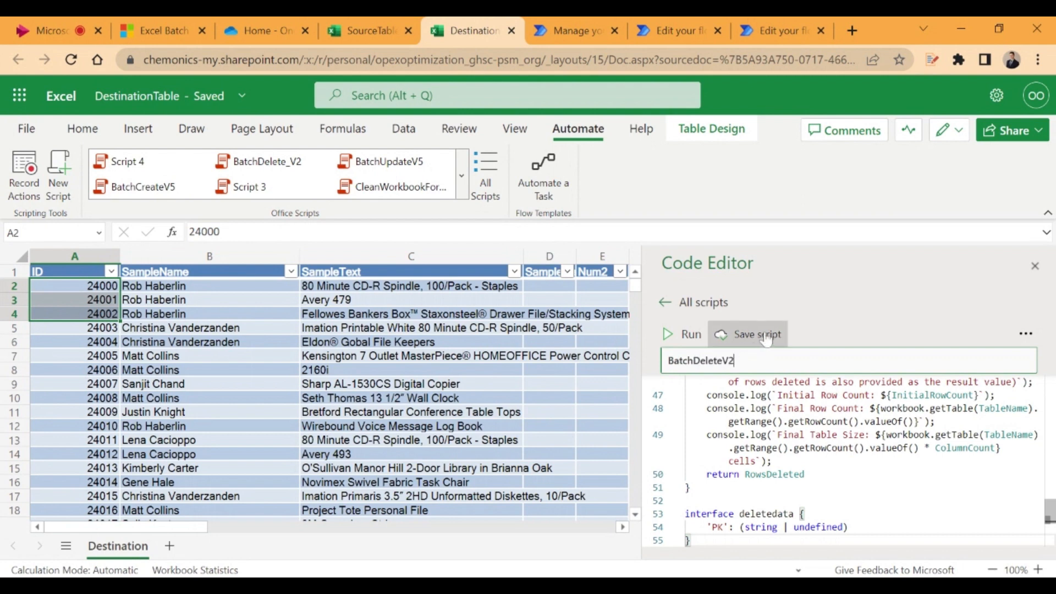
left_click(766, 336)
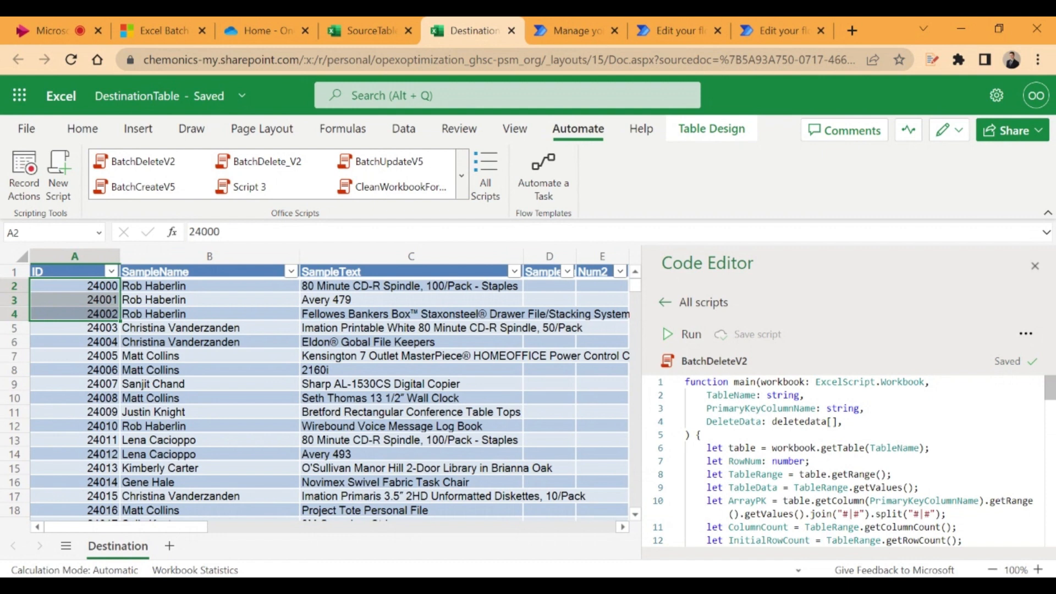
left_click(1034, 266)
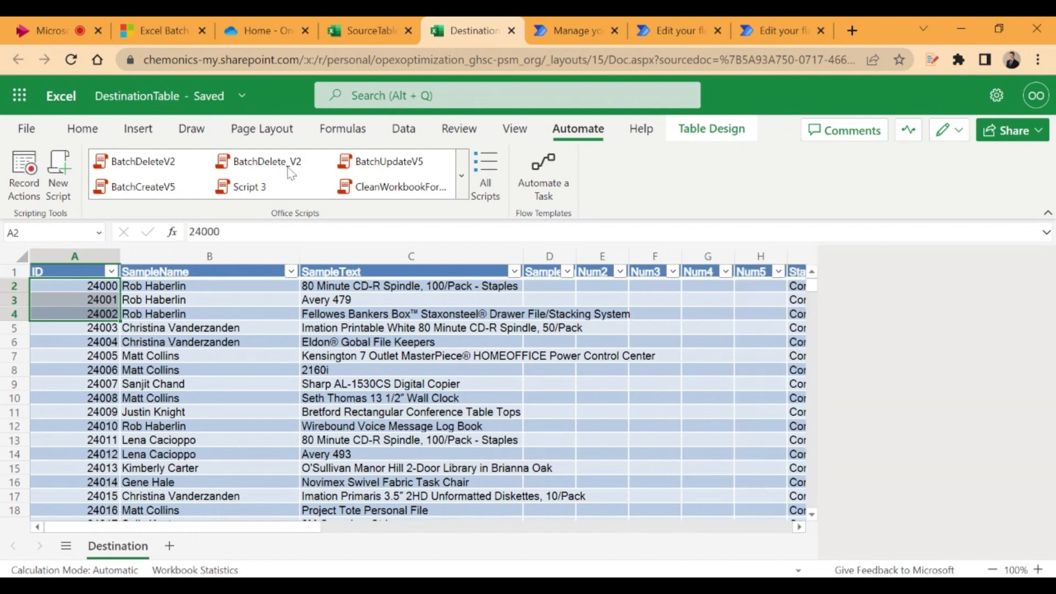
left_click(82, 128)
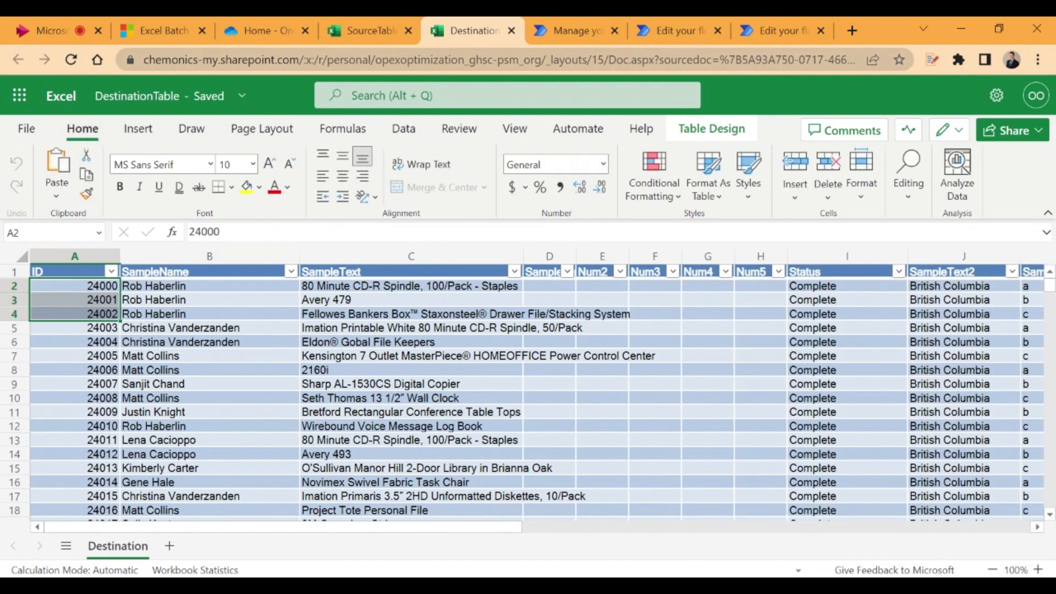
Return to the Excel Batch Delete V2 flow in Power Automate and collapse the Office Script Batch Delete action
left_click(671, 29)
left_click(248, 219)
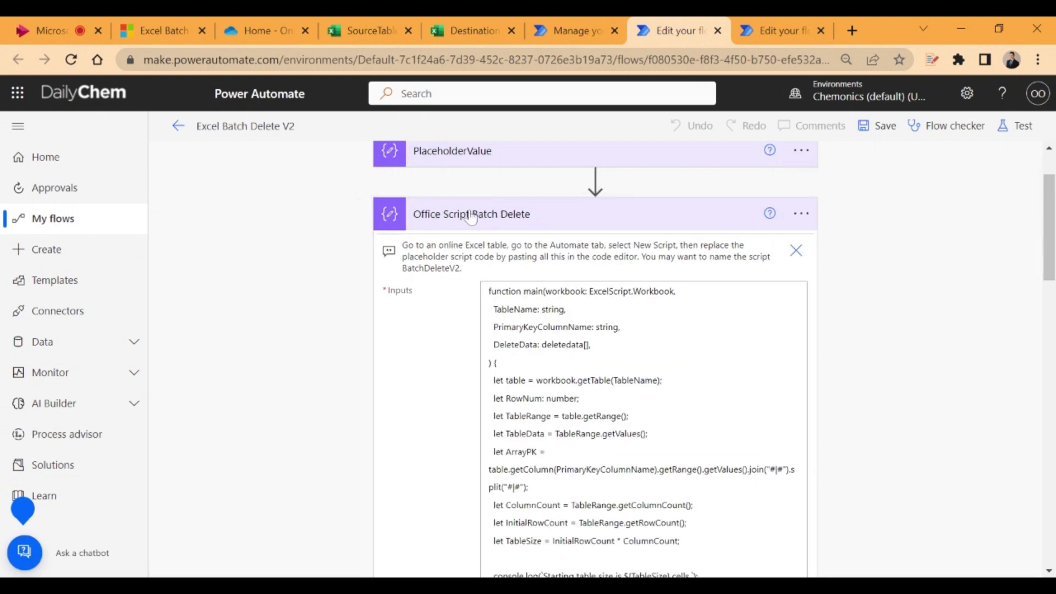
left_click(513, 222)
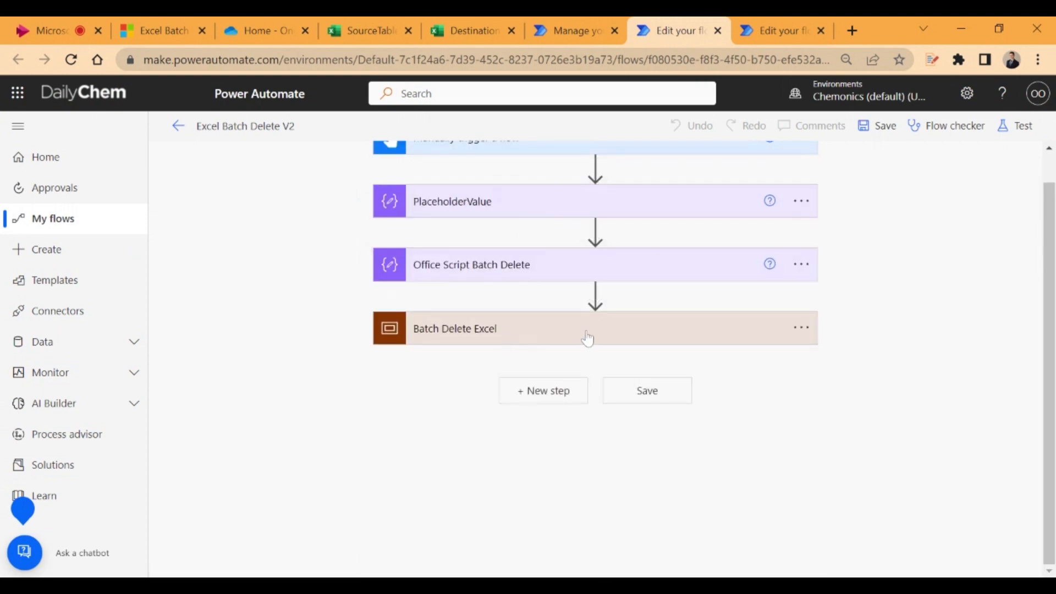
Expand the Batch Delete Excel scope and open its List rows Get rows to delete action
left_click(549, 339)
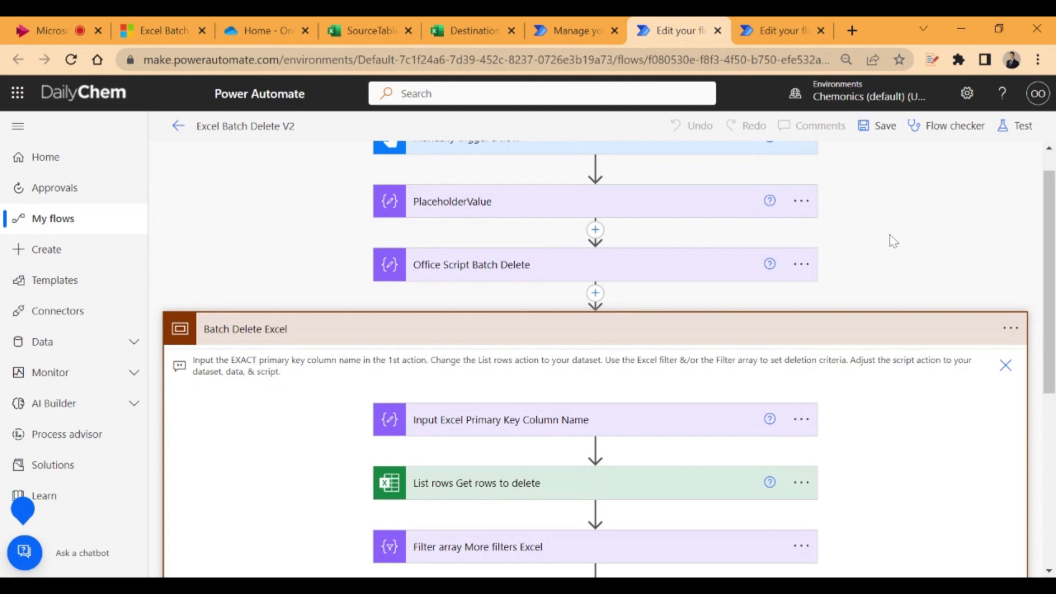
scroll(885, 245, "down", 2)
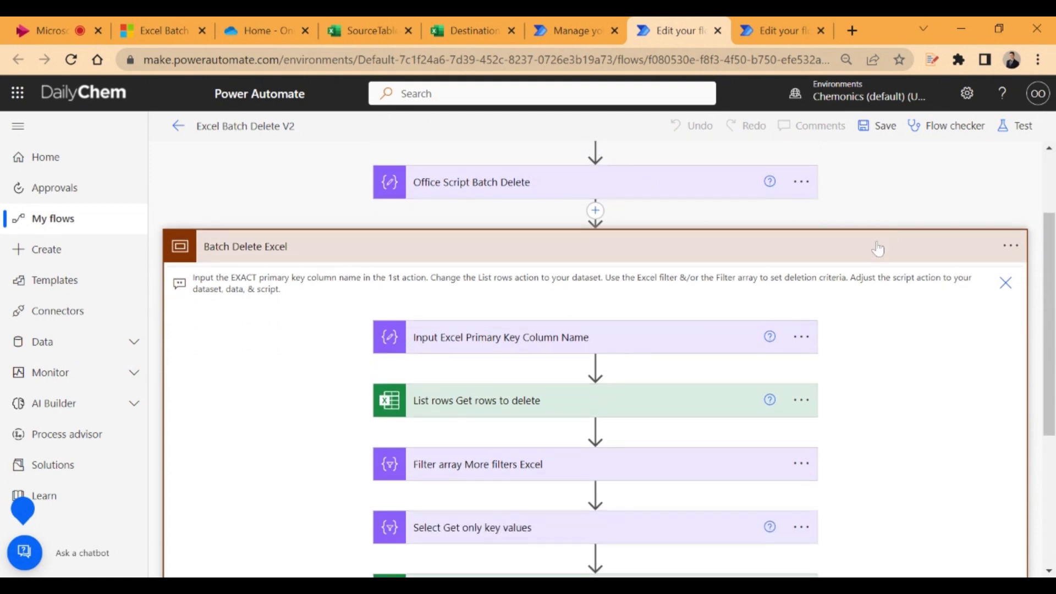
left_click(507, 412)
scroll(605, 396, "down", 2)
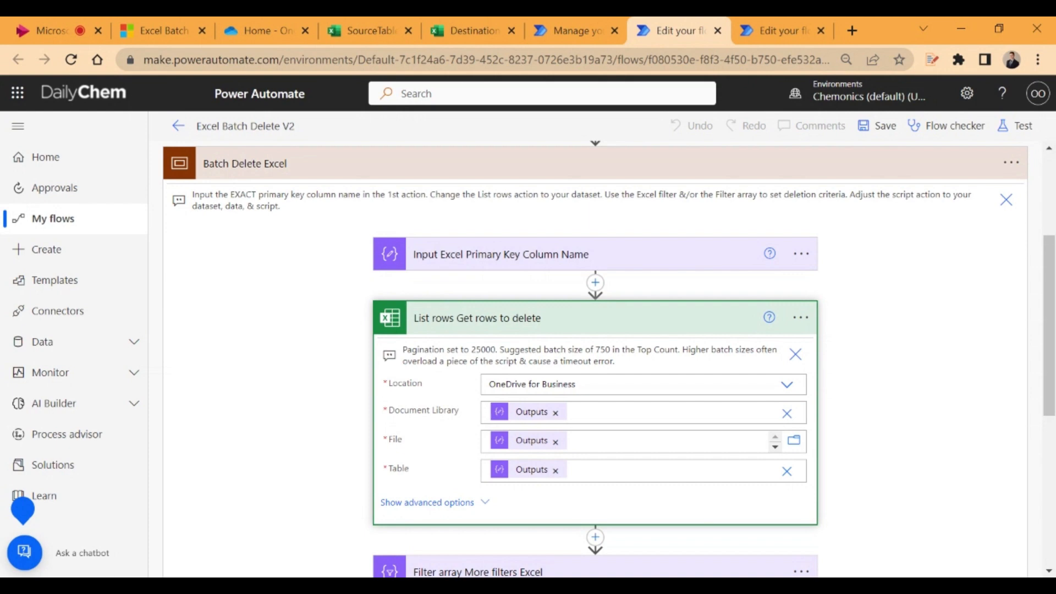
Delete the PlaceholderValue action from the flow and confirm the deletion
scroll(553, 434, "up", 3)
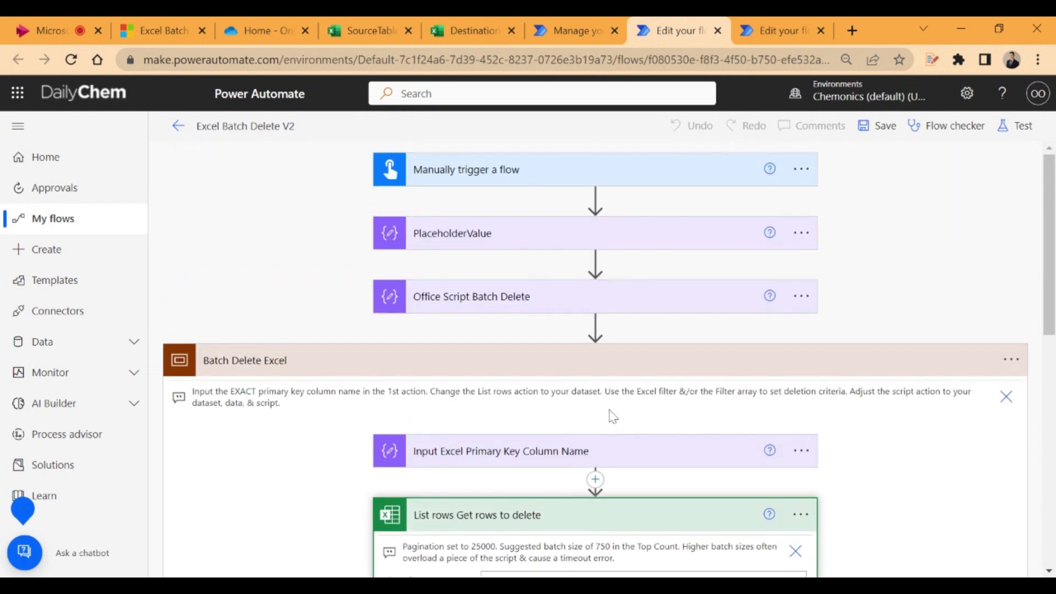
left_click(489, 240)
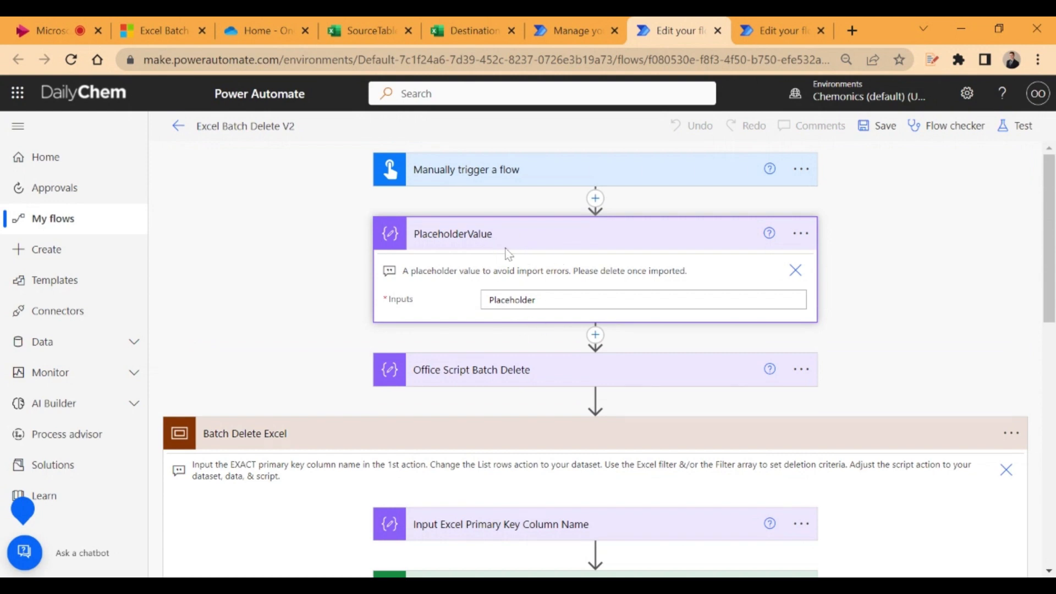
left_click(800, 233)
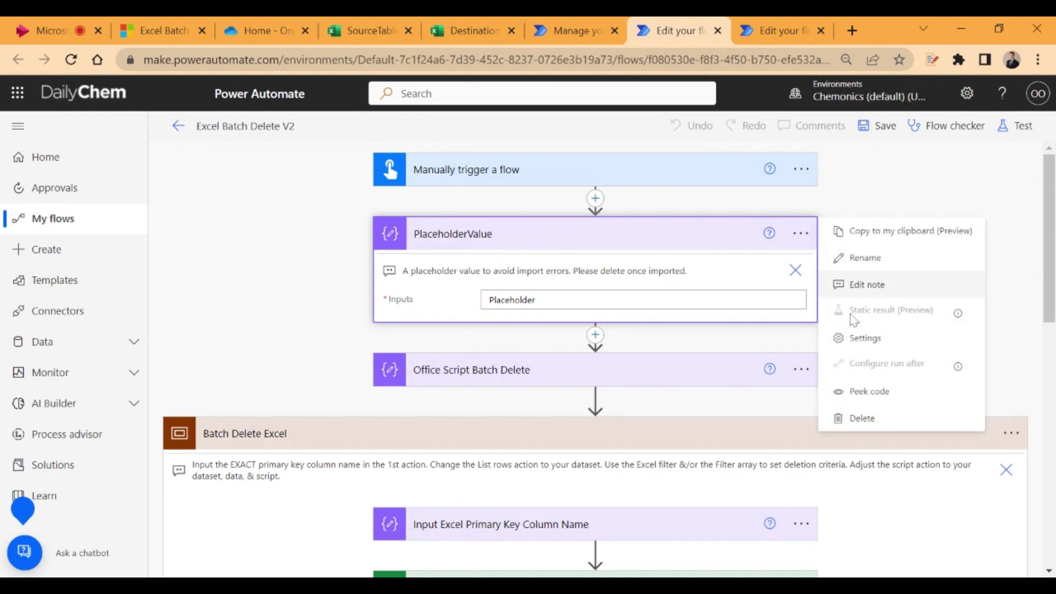
left_click(834, 417)
left_click(538, 360)
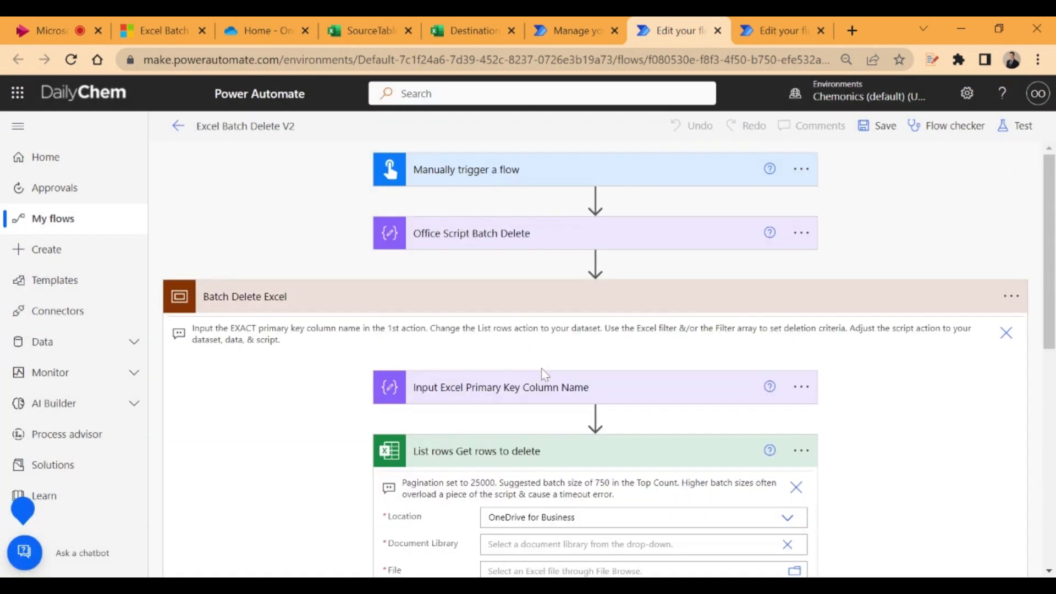
Set the document library of the List rows Get rows to delete action to OneDrive
scroll(546, 374, "down", 3)
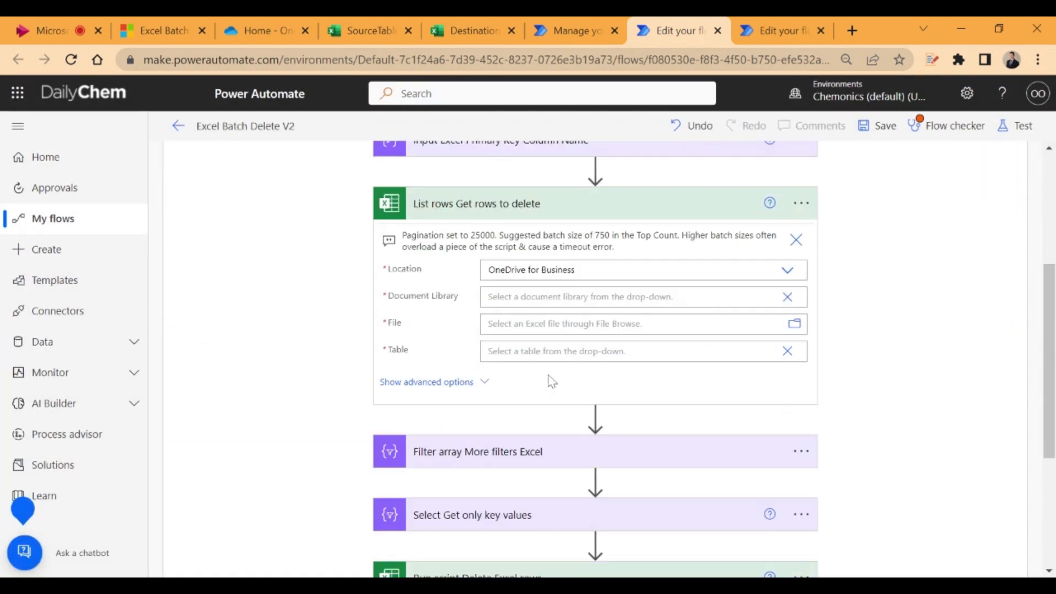
left_click(594, 297)
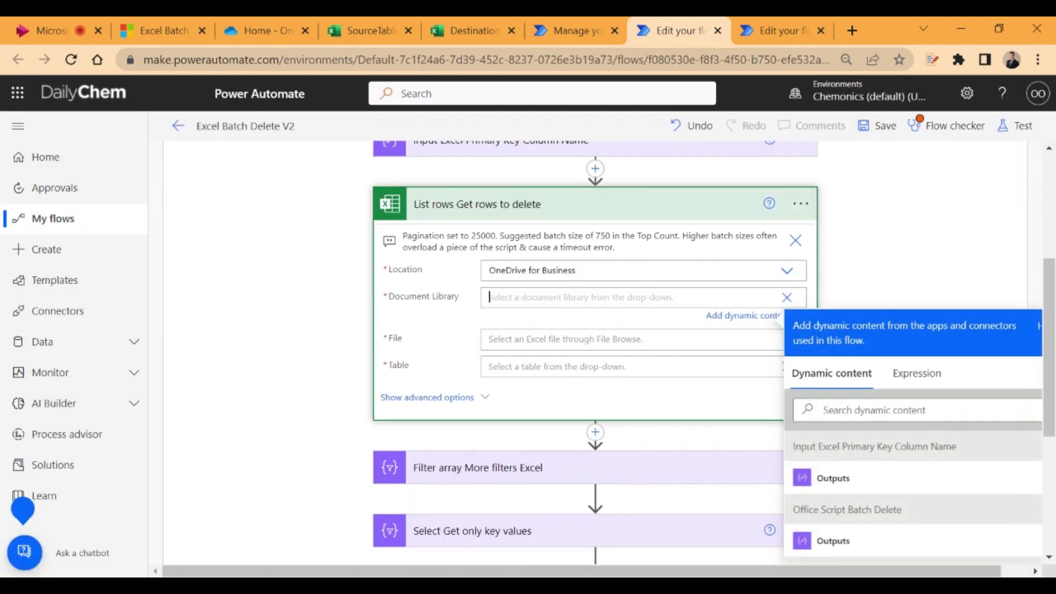
left_click(786, 297)
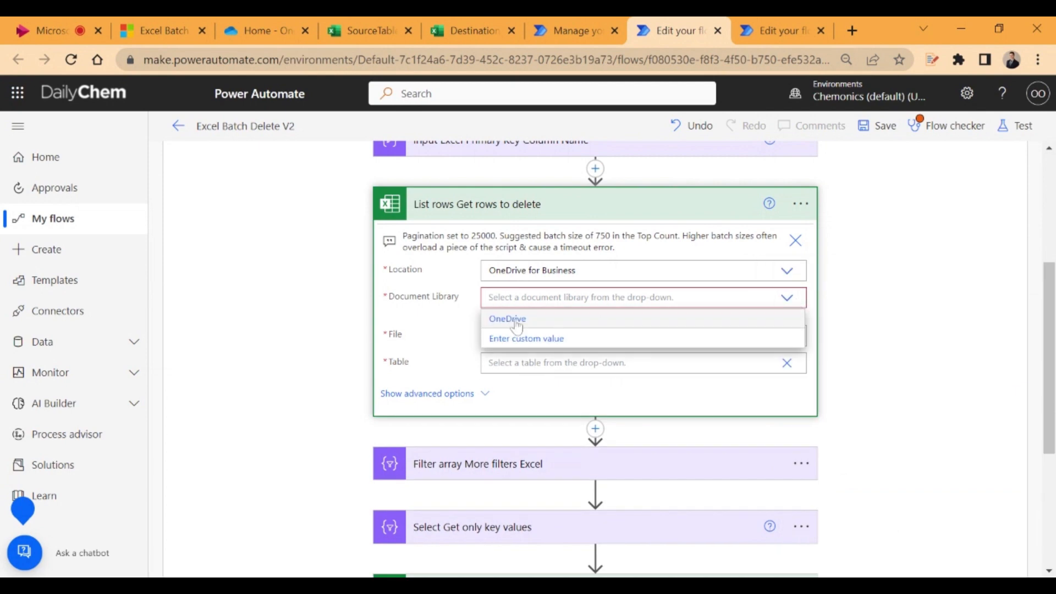
left_click(516, 322)
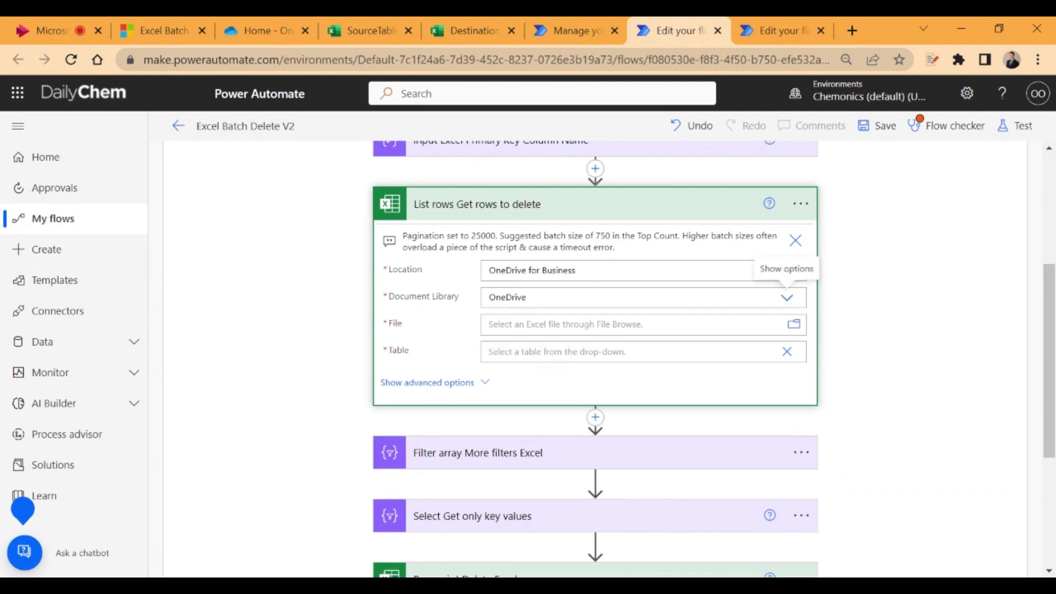
Choose DestinationTable.xlsx as the file and Table1 as the table for the List rows Get rows to delete action
left_click(794, 325)
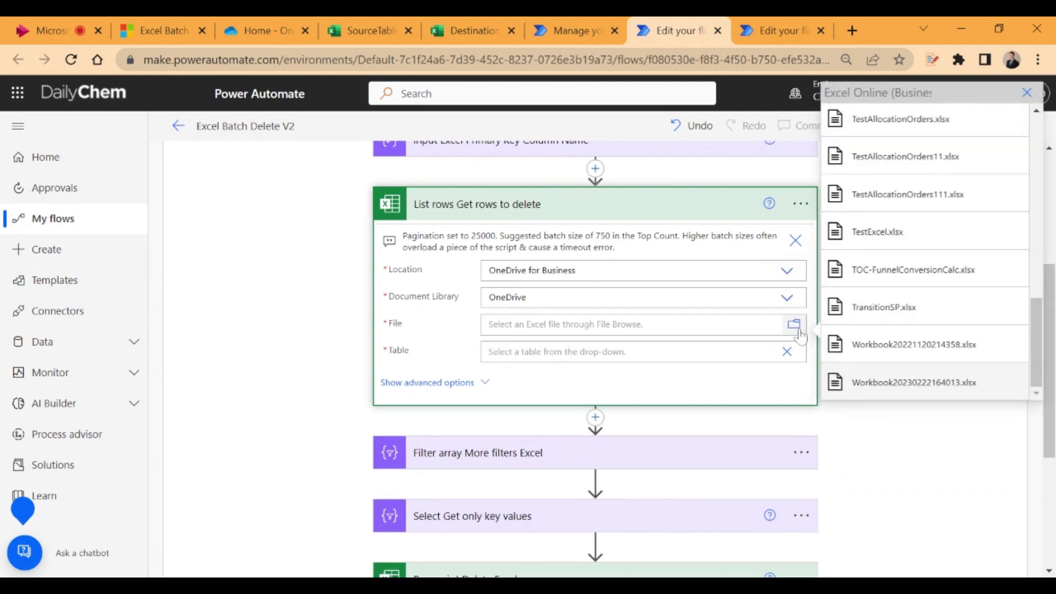
scroll(891, 319, "up", 3)
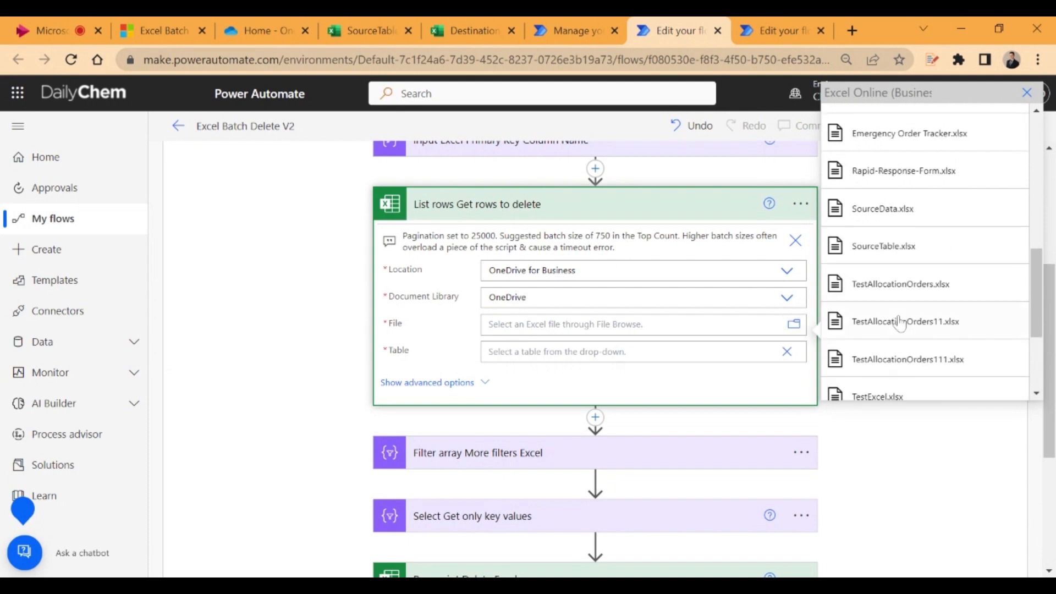
scroll(905, 323, "up", 2)
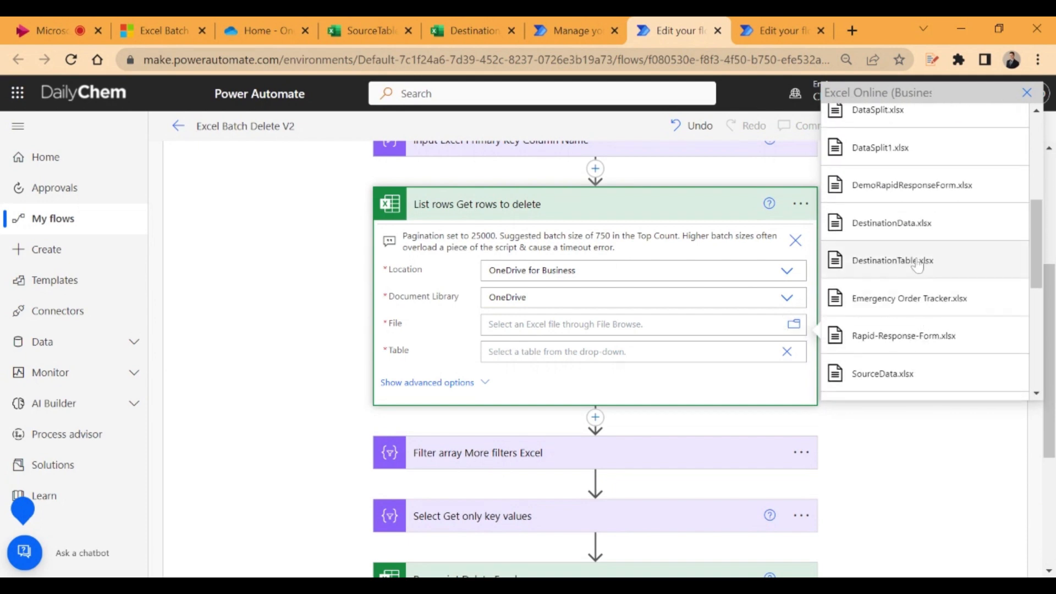
left_click(916, 265)
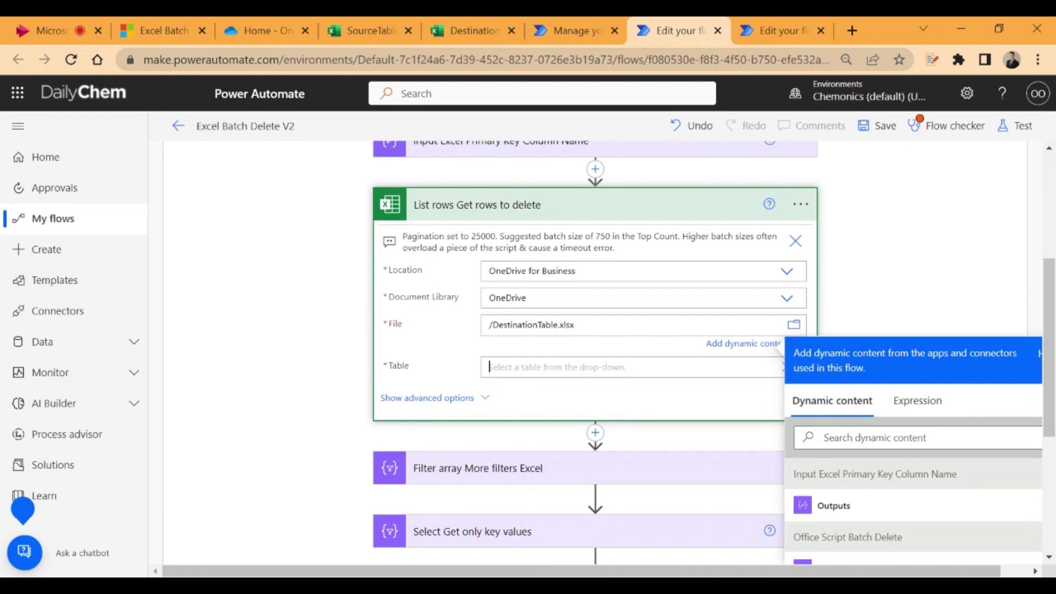
left_click(787, 367)
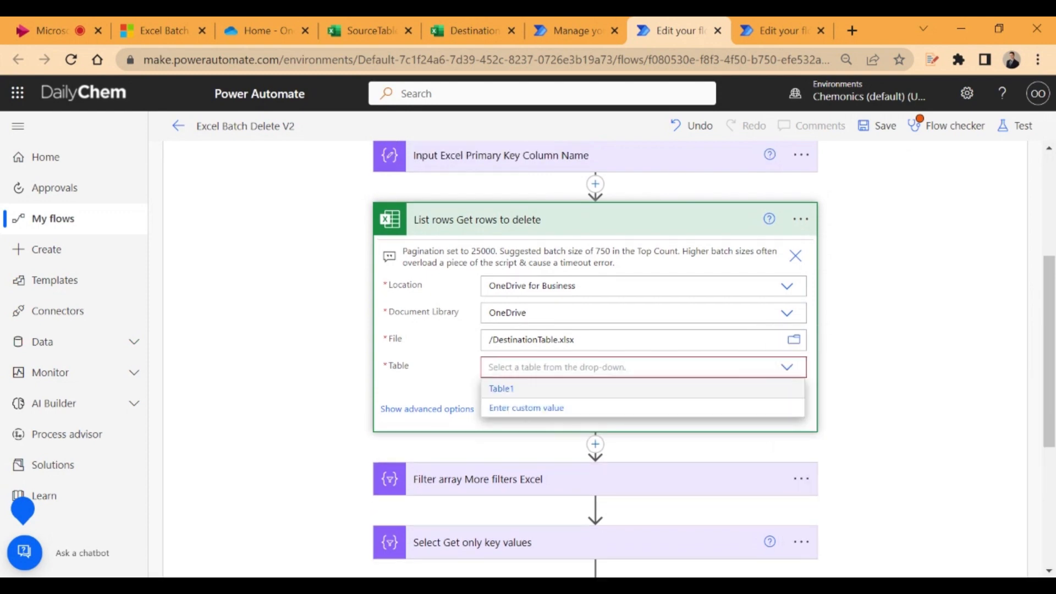
left_click(522, 389)
Open the Run script Delete Excel rows action and set its document library to OneDrive
scroll(808, 389, "down", 3)
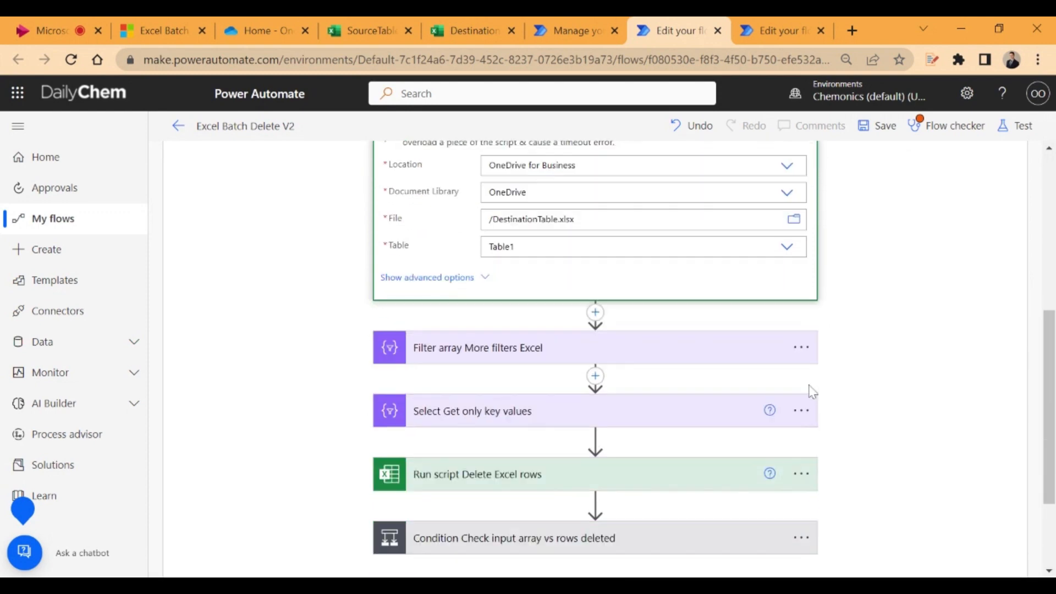
left_click(463, 447)
scroll(495, 423, "down", 3)
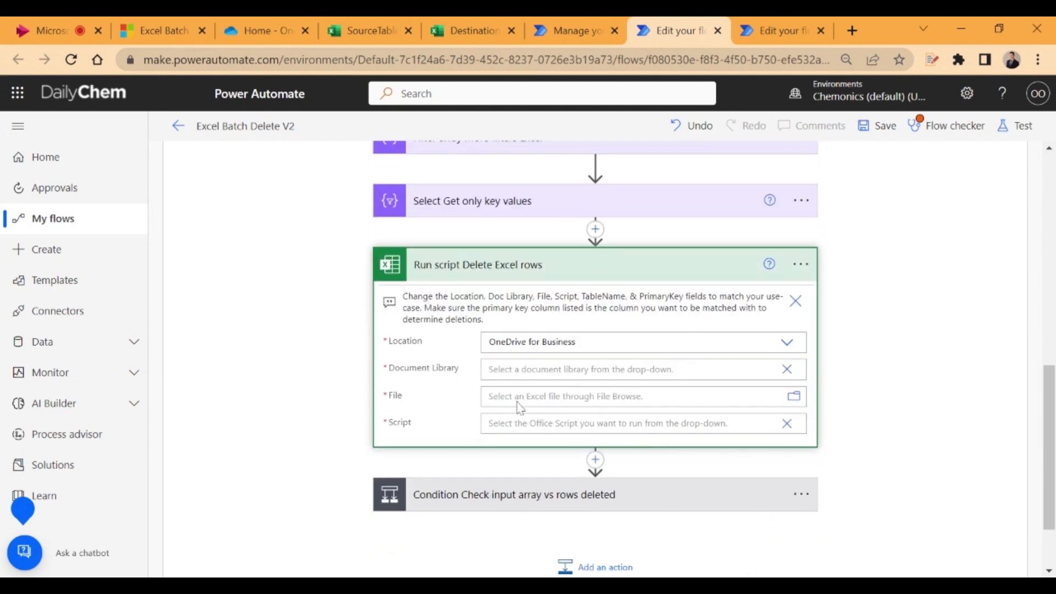
left_click(664, 367)
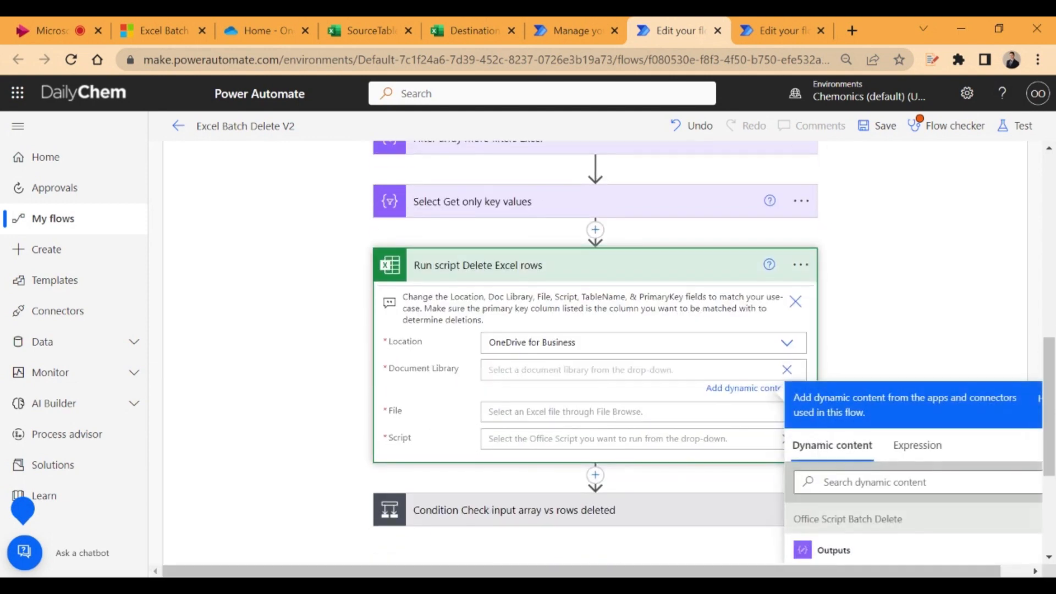
left_click(787, 369)
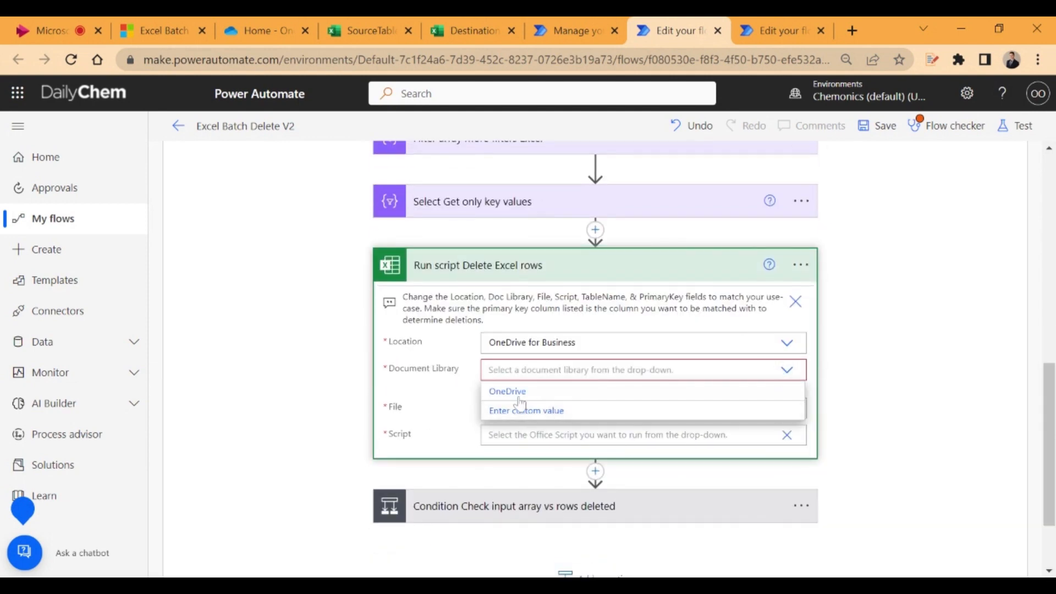
left_click(513, 396)
Choose DestinationTable.xlsx as the file for the Run script Delete Excel rows action
left_click(793, 400)
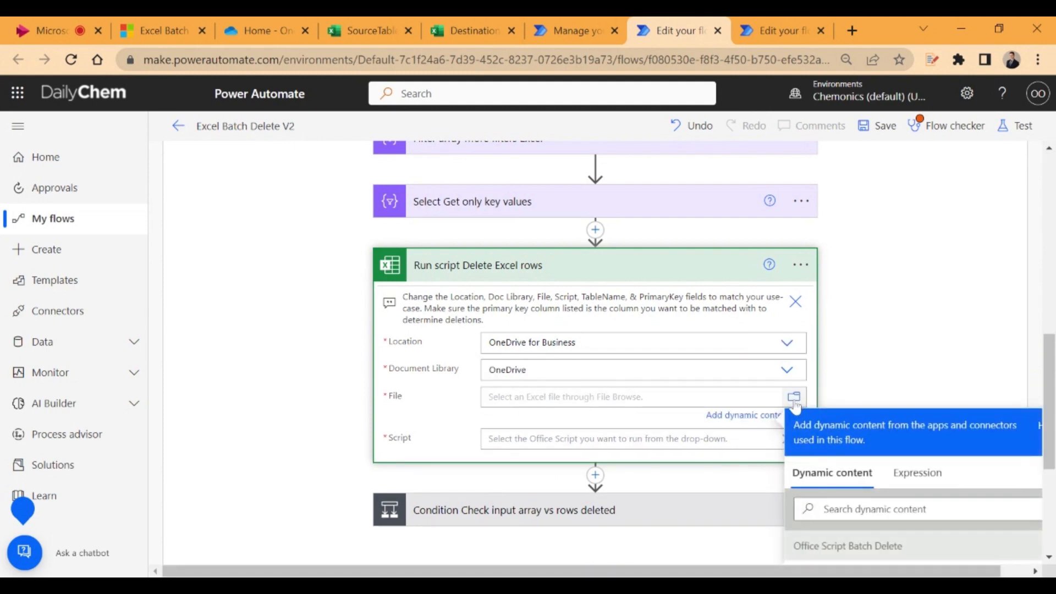
left_click(794, 397)
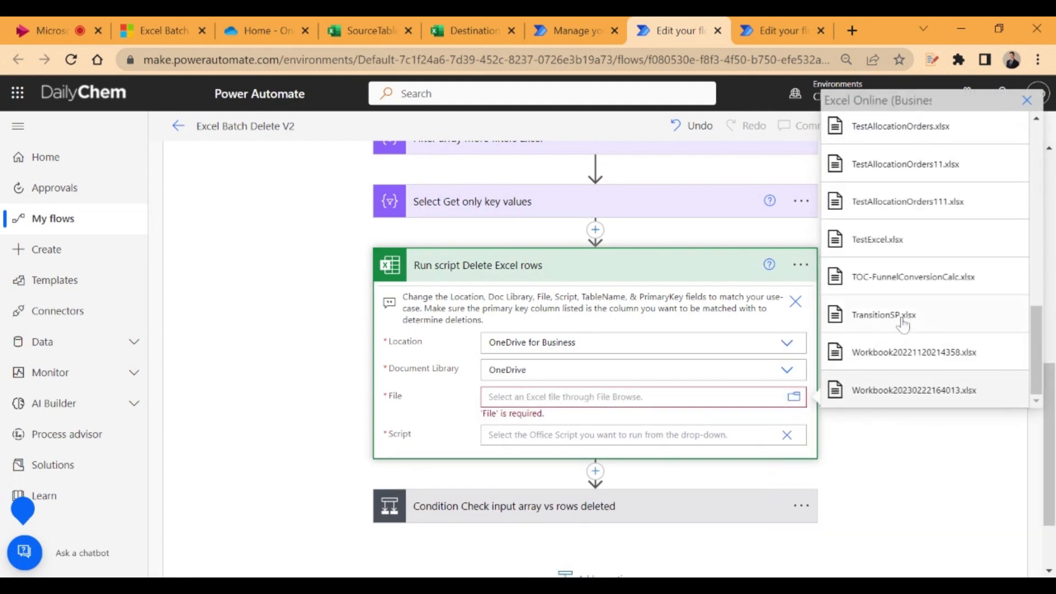
scroll(944, 315, "up", 2)
scroll(944, 315, "up", 6)
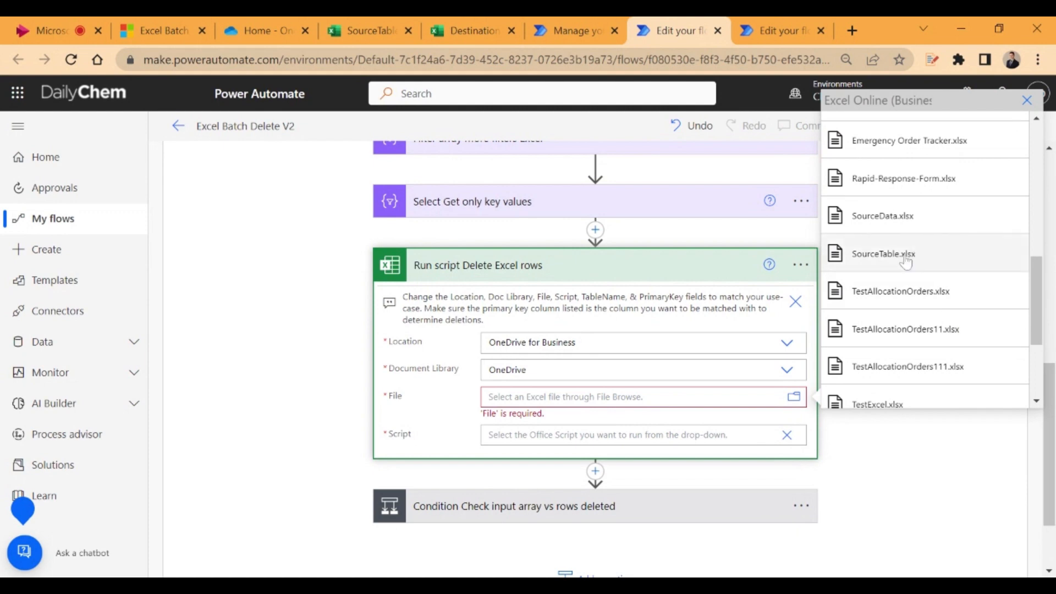
scroll(928, 281, "down", 3)
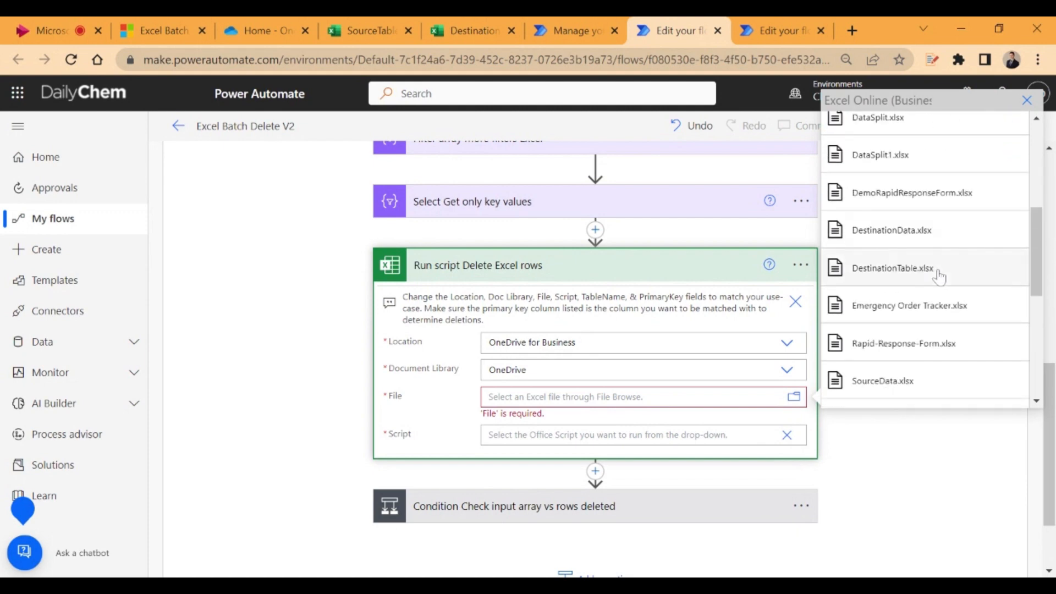
left_click(913, 267)
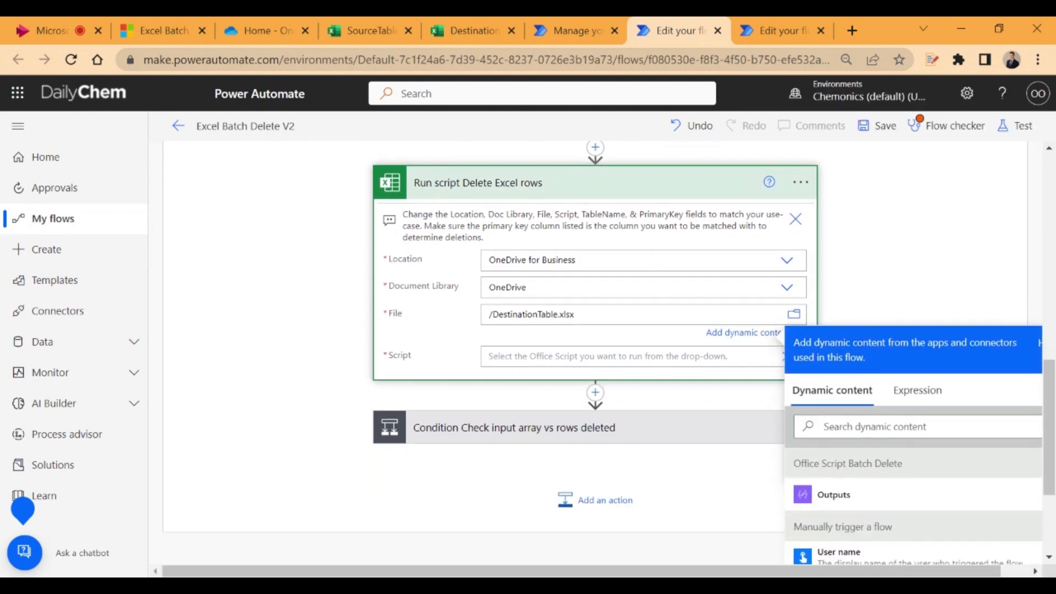
Set the Run script action's script to BatchDeleteV2, and briefly expand and collapse the Condition Check input array vs rows deleted action
left_click(714, 357)
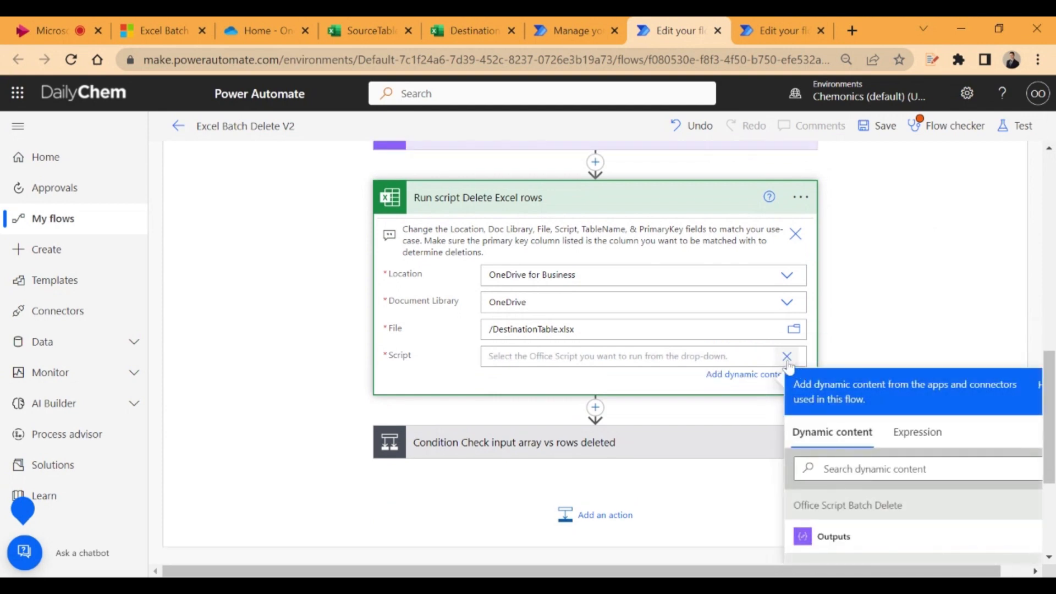
left_click(788, 357)
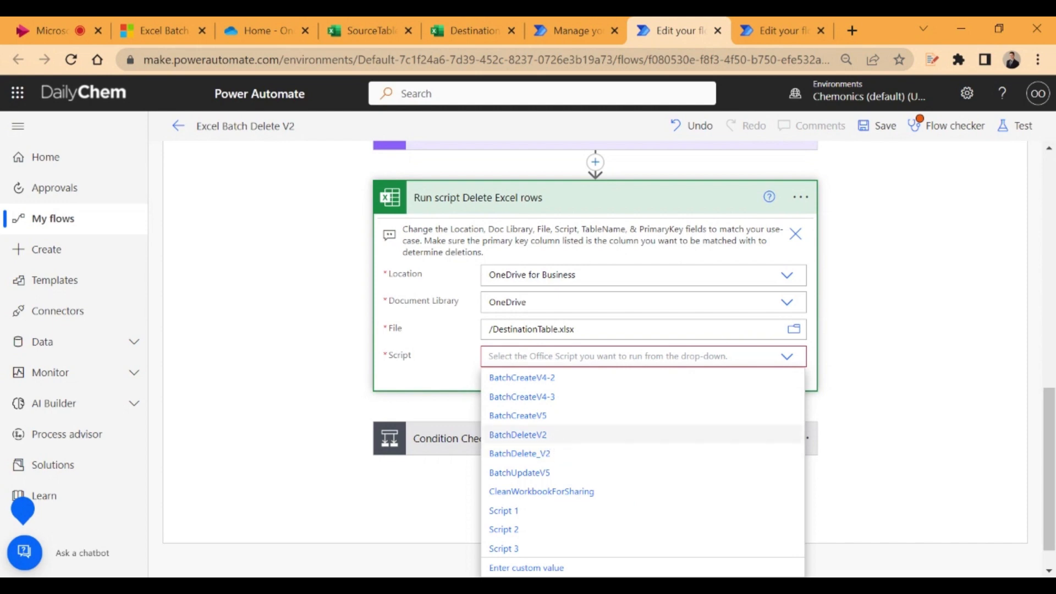
left_click(542, 436)
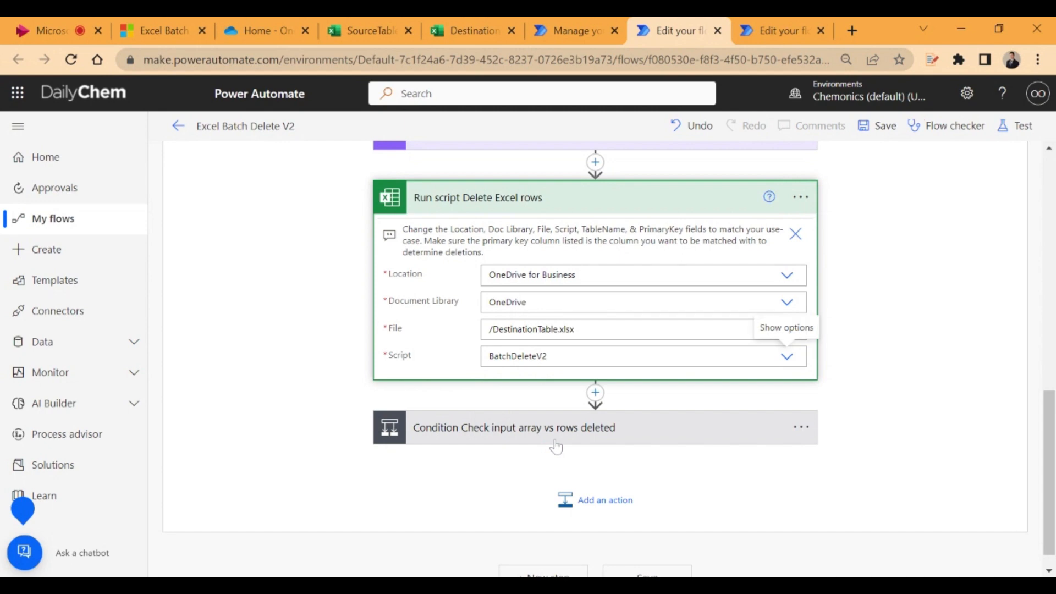
left_click(539, 434)
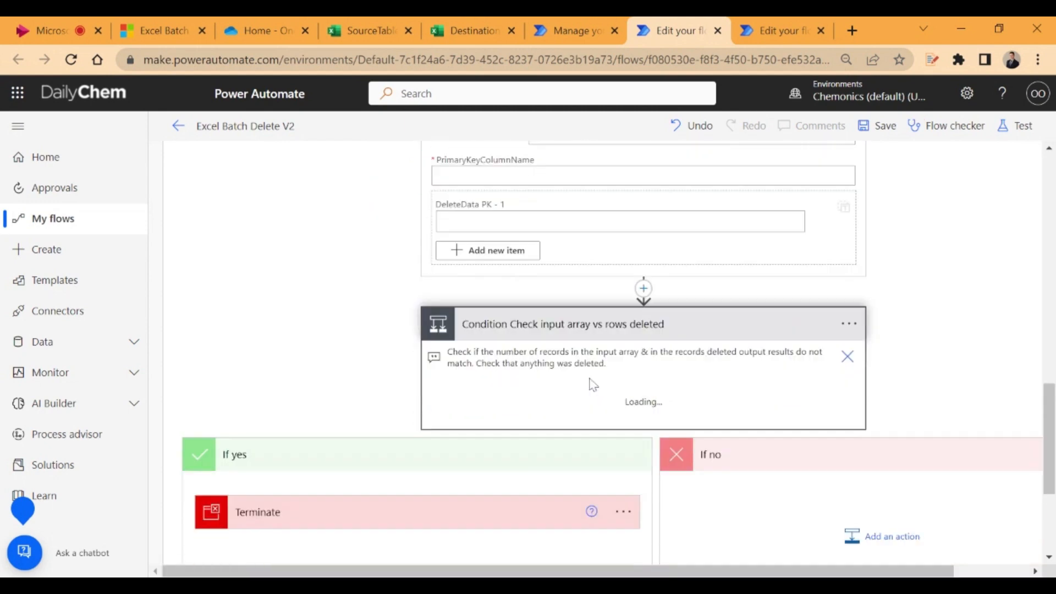
left_click(574, 344)
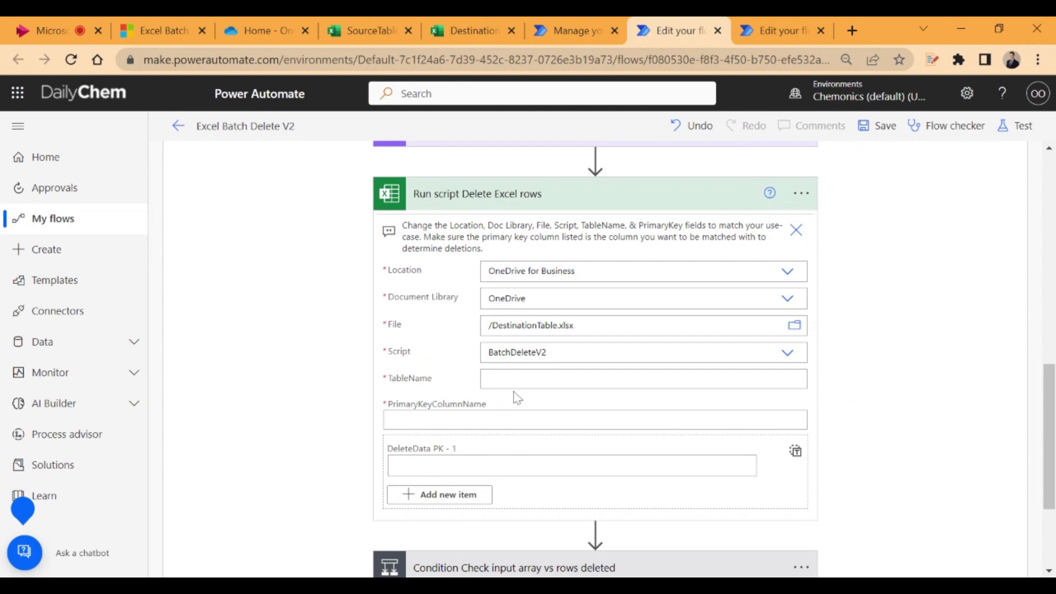
Enter Table1 as the TableName in the Run script Delete Excel rows action
scroll(559, 384, "up", 7)
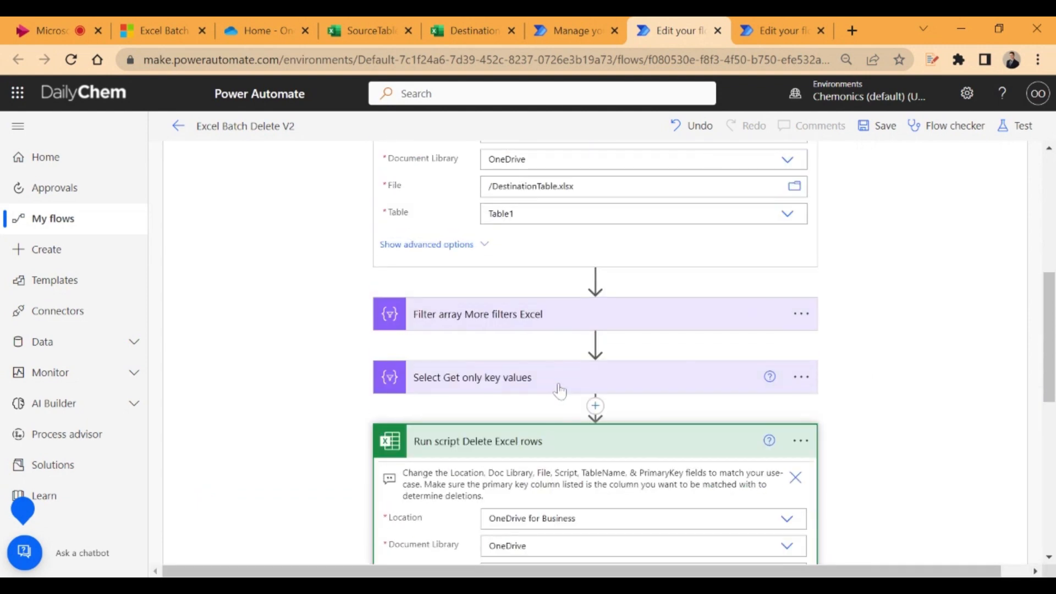
scroll(555, 421, "down", 6)
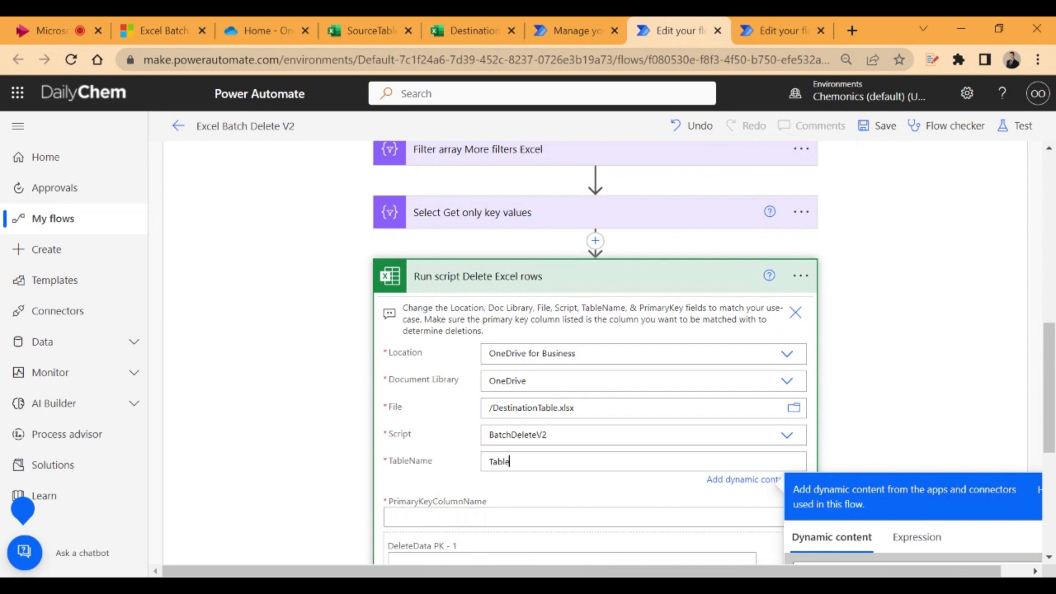
scroll(595, 352, "down", 2)
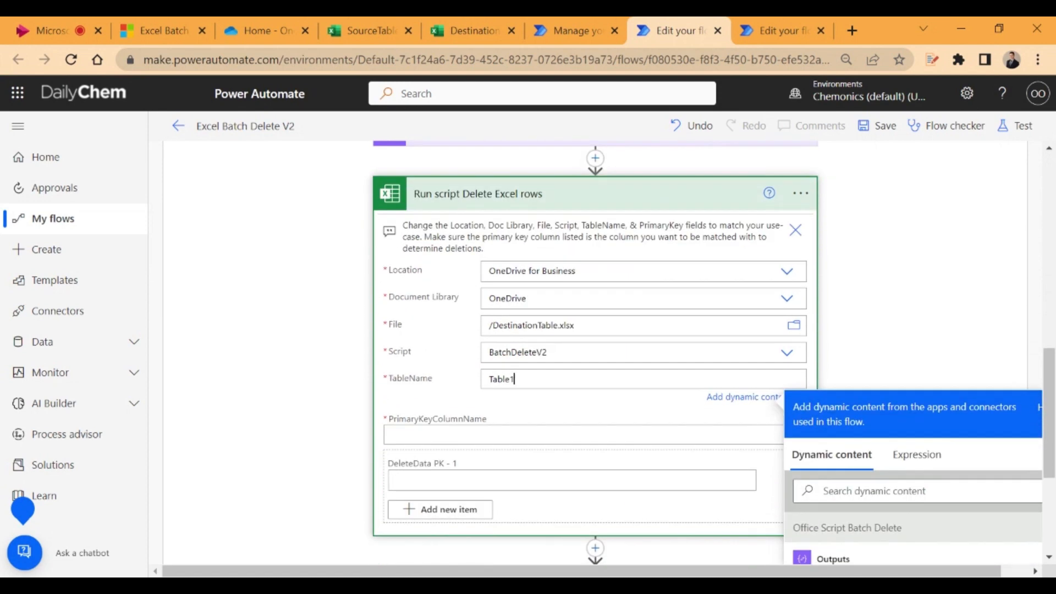
Open the Input Excel Primary Key Column Name action and clear the placeholder content from its Inputs
scroll(802, 204, "down", 4)
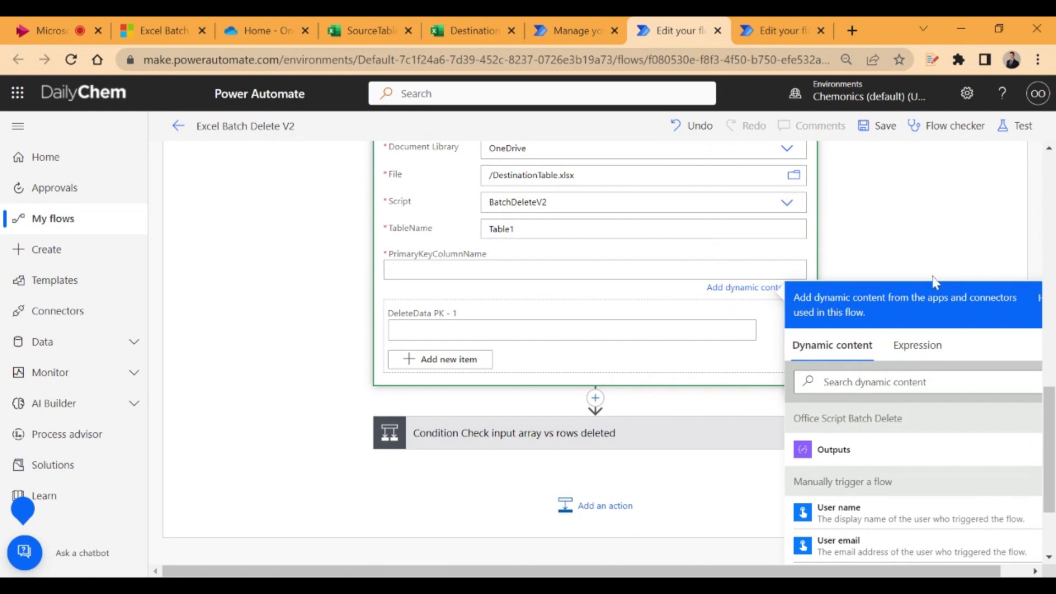
scroll(653, 372, "up", 1)
scroll(652, 368, "up", 15)
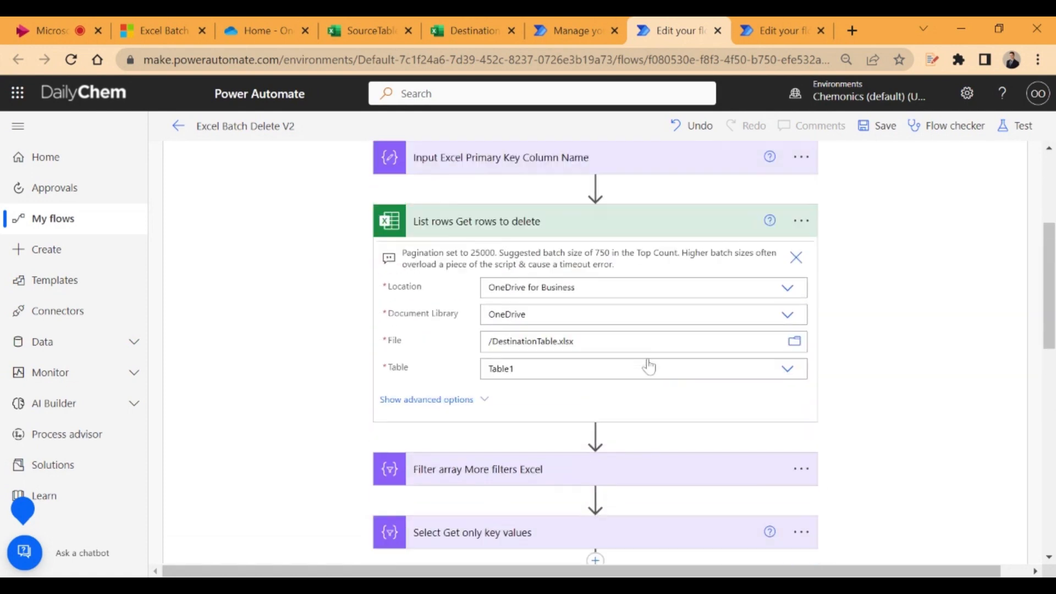
left_click(479, 355)
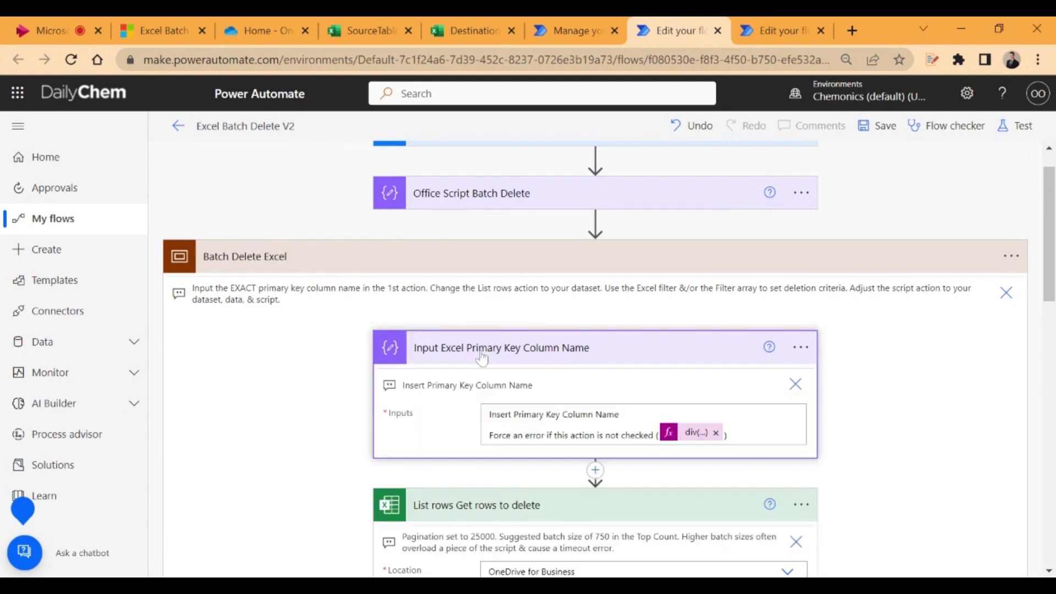
scroll(487, 358, "down", 2)
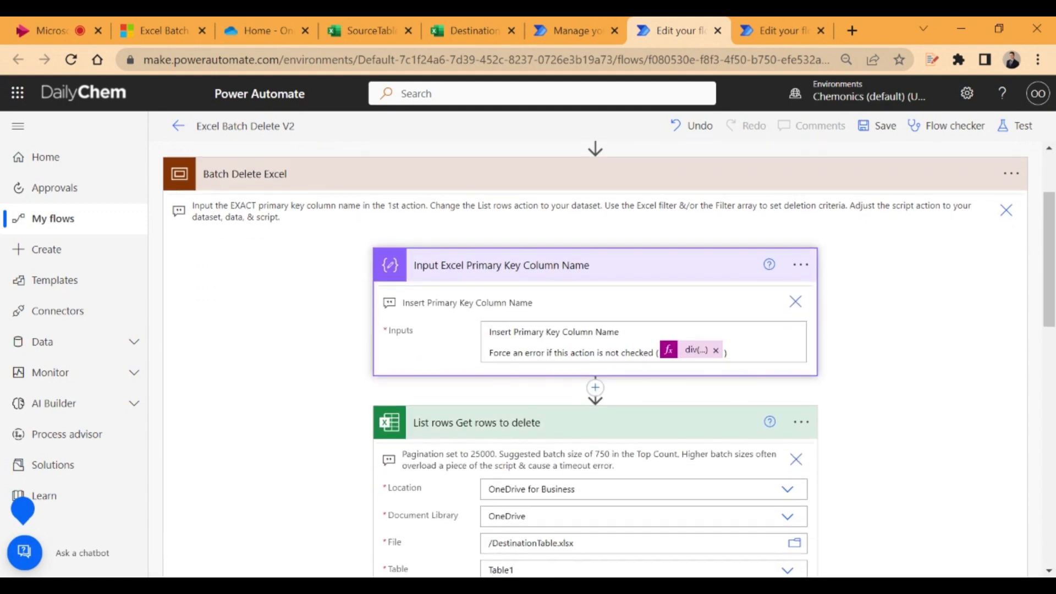
left_click_drag(725, 352, 470, 340)
key("BackSpace")
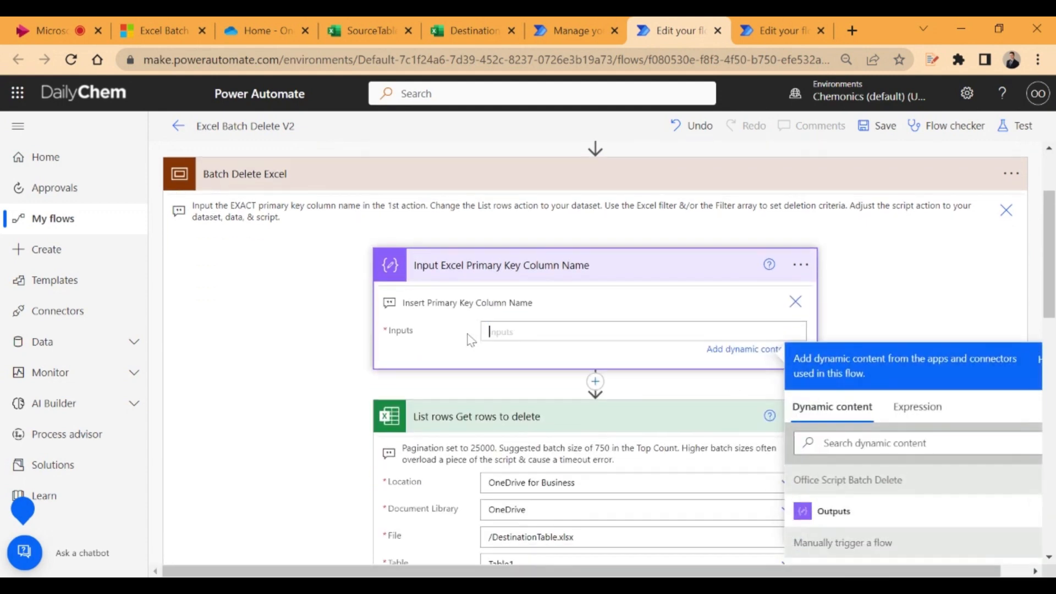
Check the key column header in the DestinationTable workbook and enter ID as the Inputs of the Input Excel Primary Key Column Name action
left_click(475, 22)
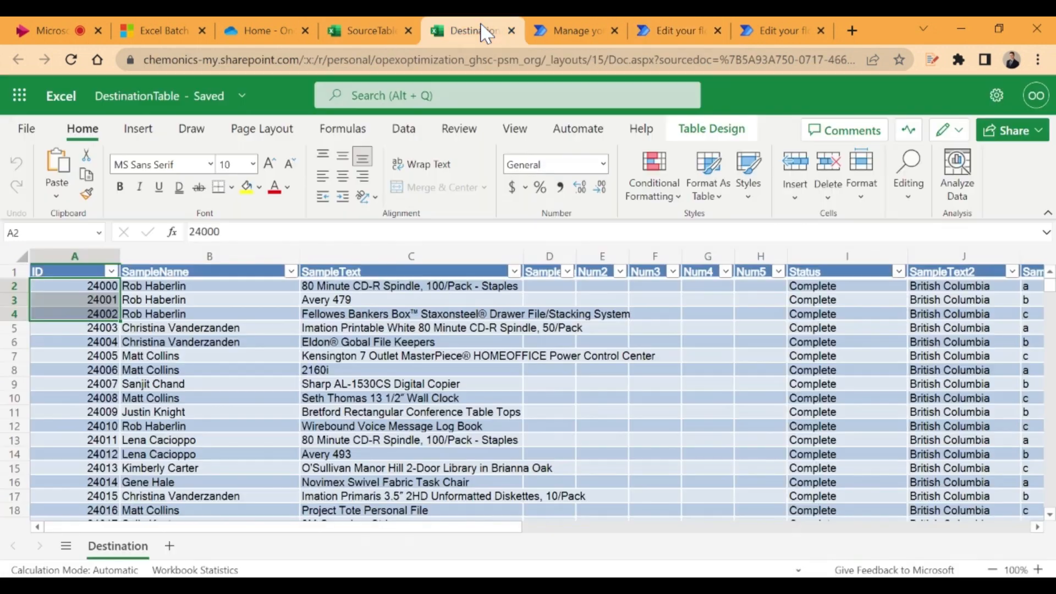
left_click(99, 299)
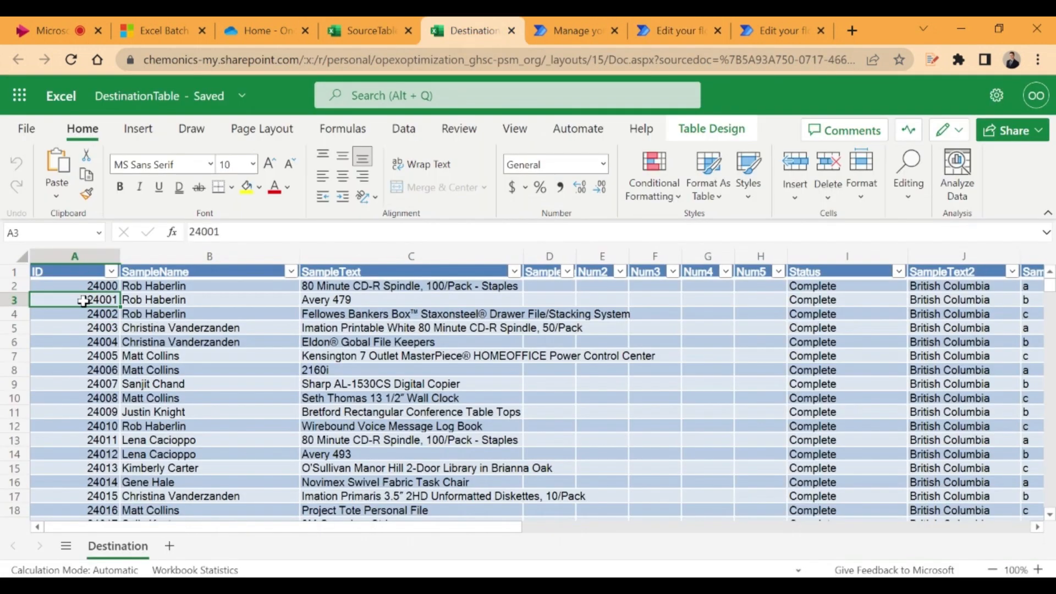
left_click(676, 30)
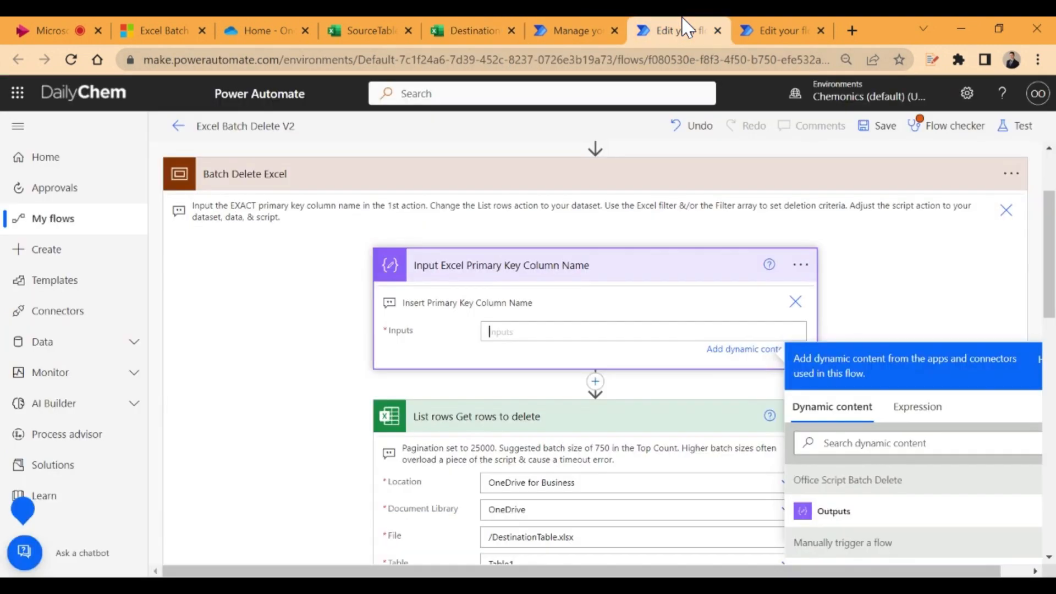
type("ID")
left_click(914, 291)
Set PrimaryKeyColumnName in the Run script Delete Excel rows action to the Outputs of Input Excel Primary Key Column Name
scroll(646, 328, "down", 2)
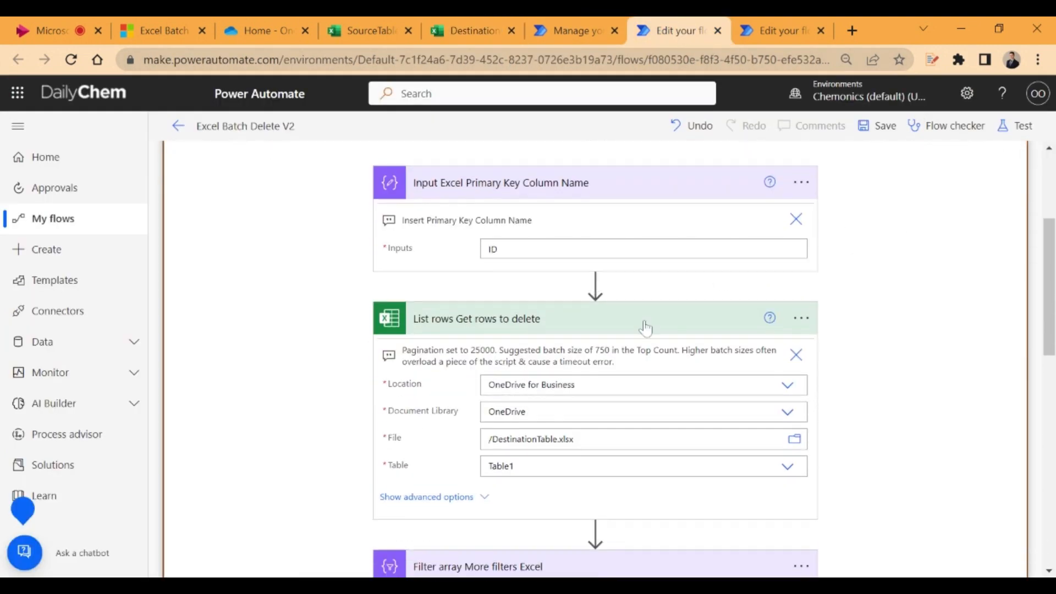
scroll(651, 413, "down", 10)
scroll(677, 365, "up", 3)
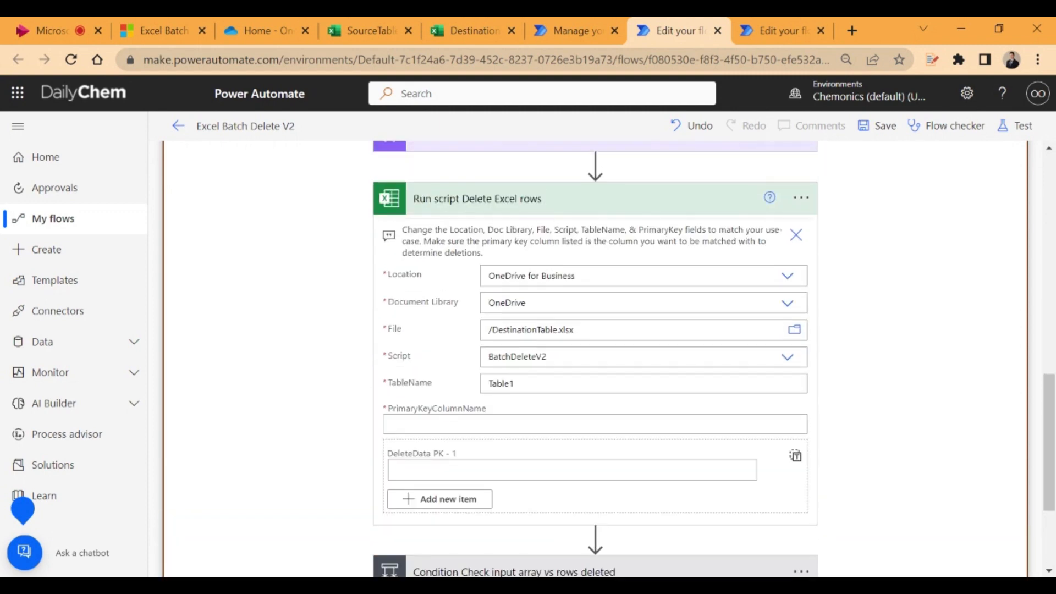
left_click(649, 424)
scroll(783, 375, "down", 2)
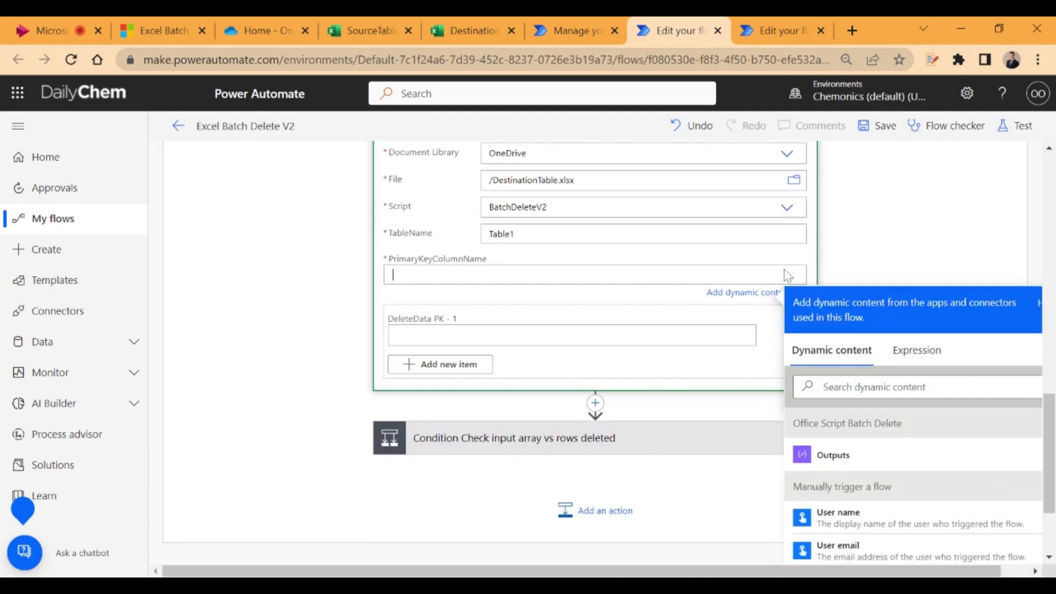
scroll(935, 429, "down", 10)
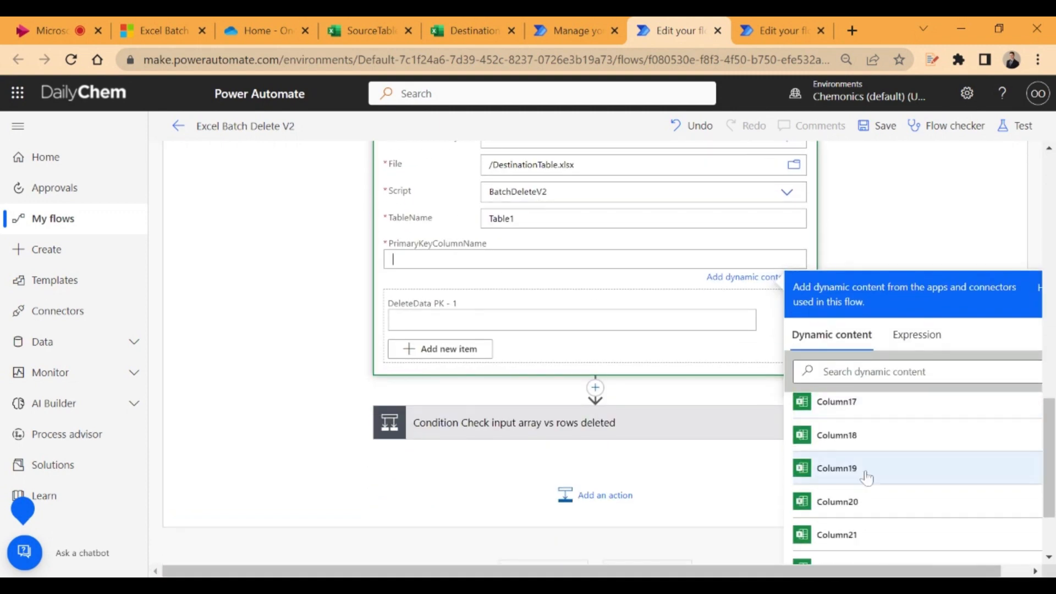
left_click(863, 549)
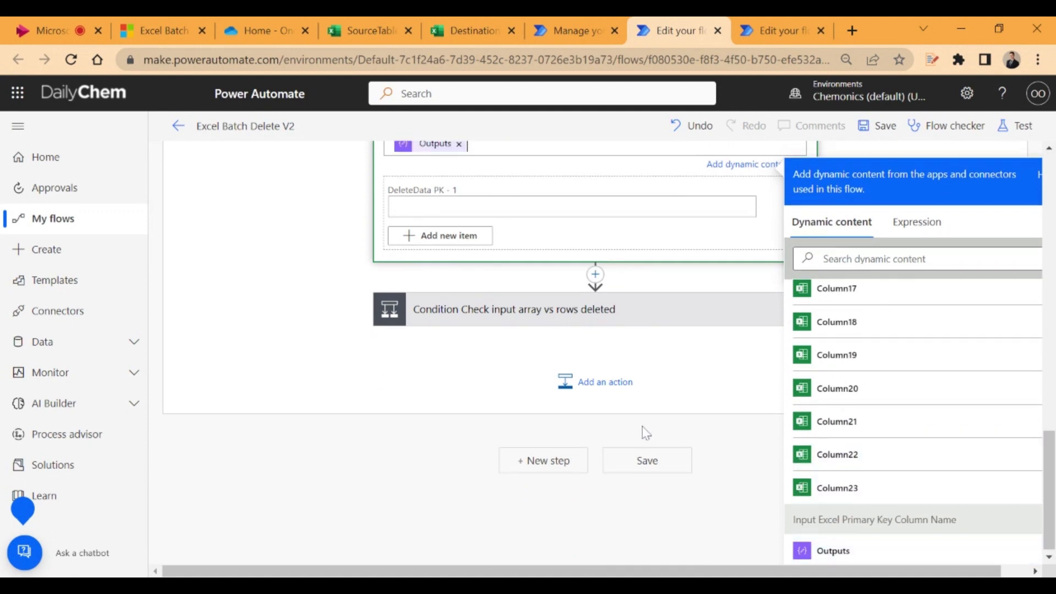
Switch the DeleteData parameter of the Run script Delete Excel rows action to input an entire array
scroll(605, 408, "up", 5)
scroll(606, 408, "down", 1)
left_click(511, 374)
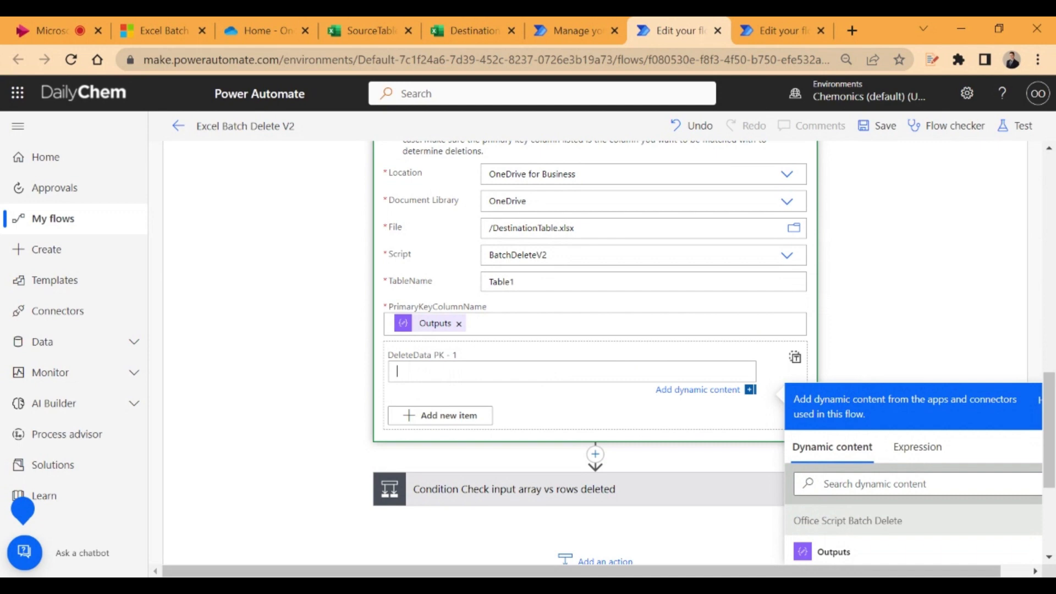
scroll(702, 357, "down", 3)
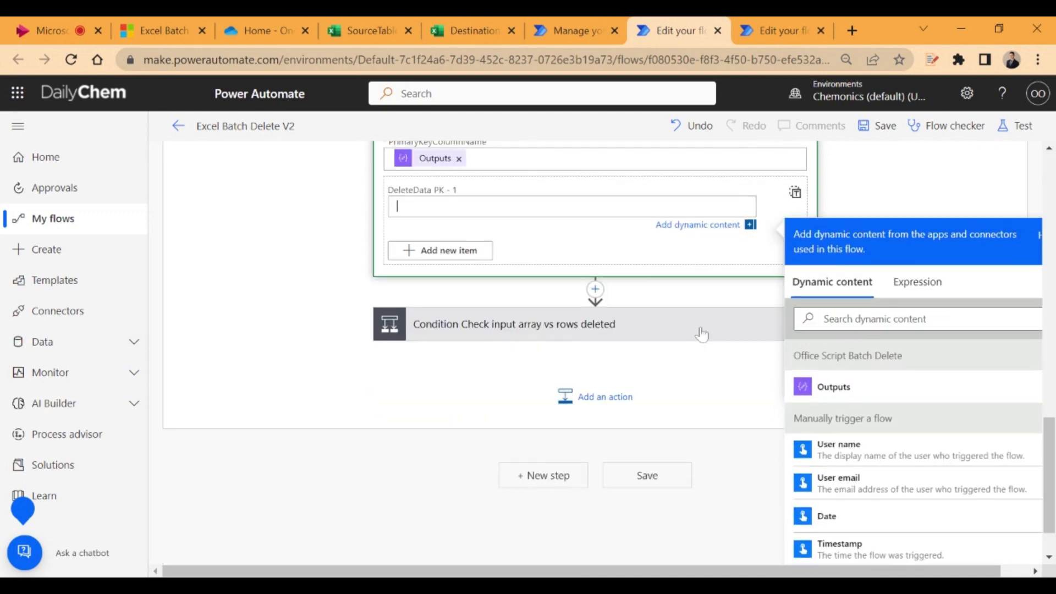
scroll(696, 338, "up", 3)
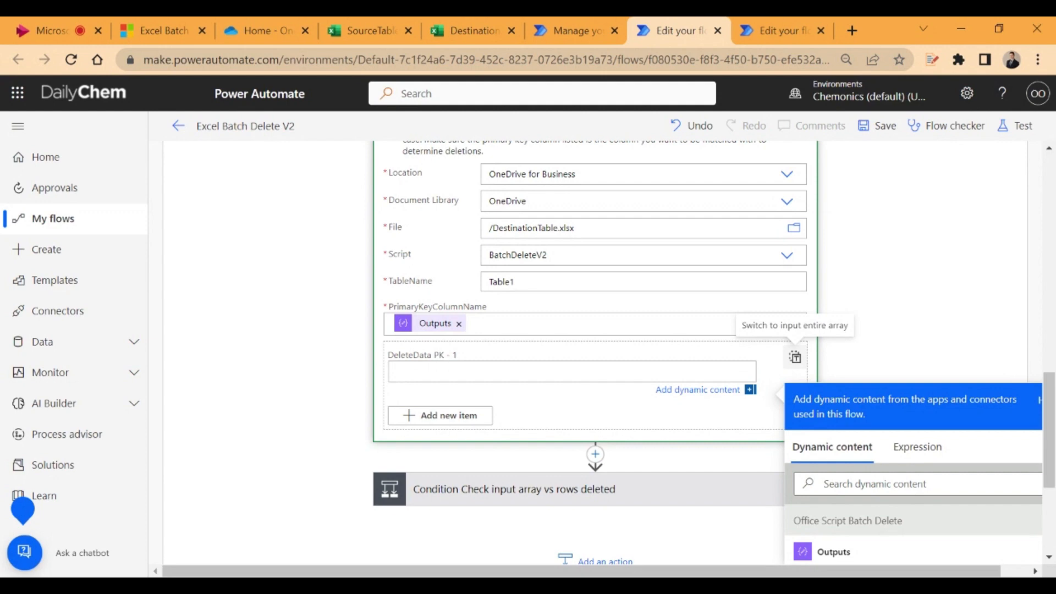
left_click(796, 357)
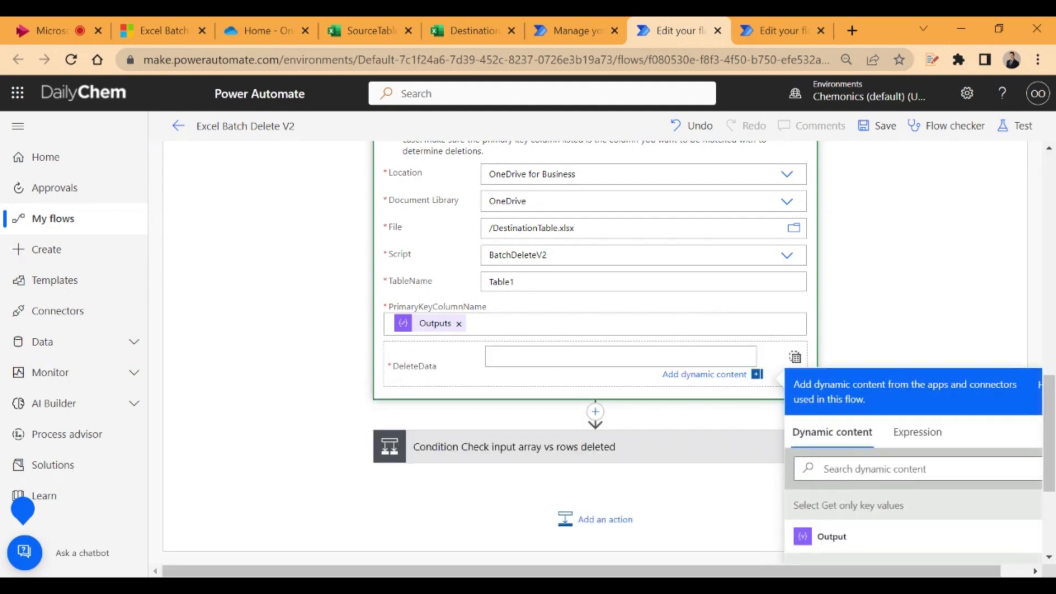
Set DeleteData in the Run script action to the Output of Select Get only key values
scroll(840, 303, "down", 2)
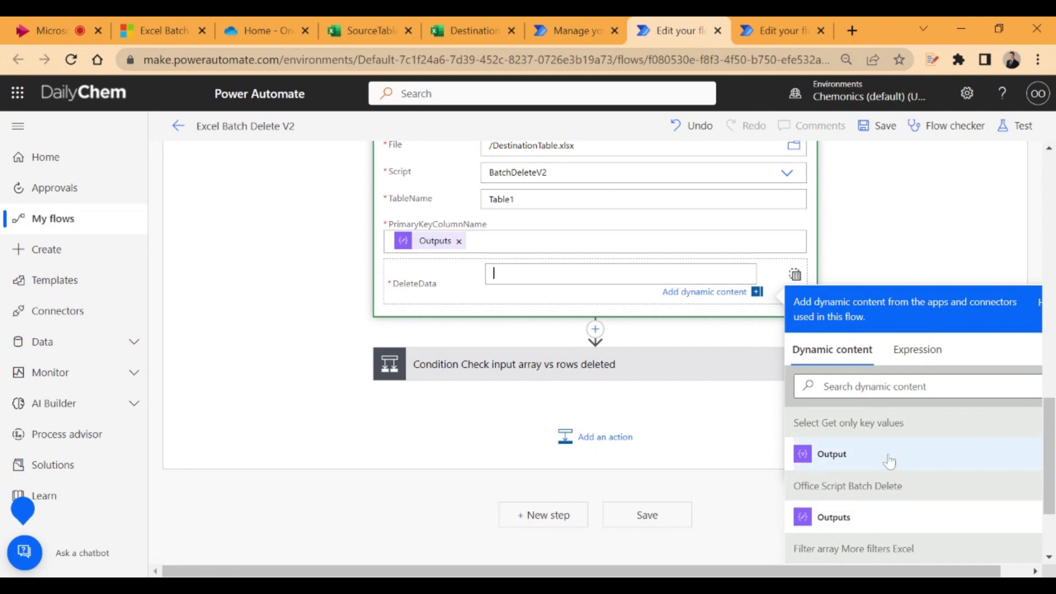
scroll(679, 427, "up", 5)
scroll(446, 264, "up", 3)
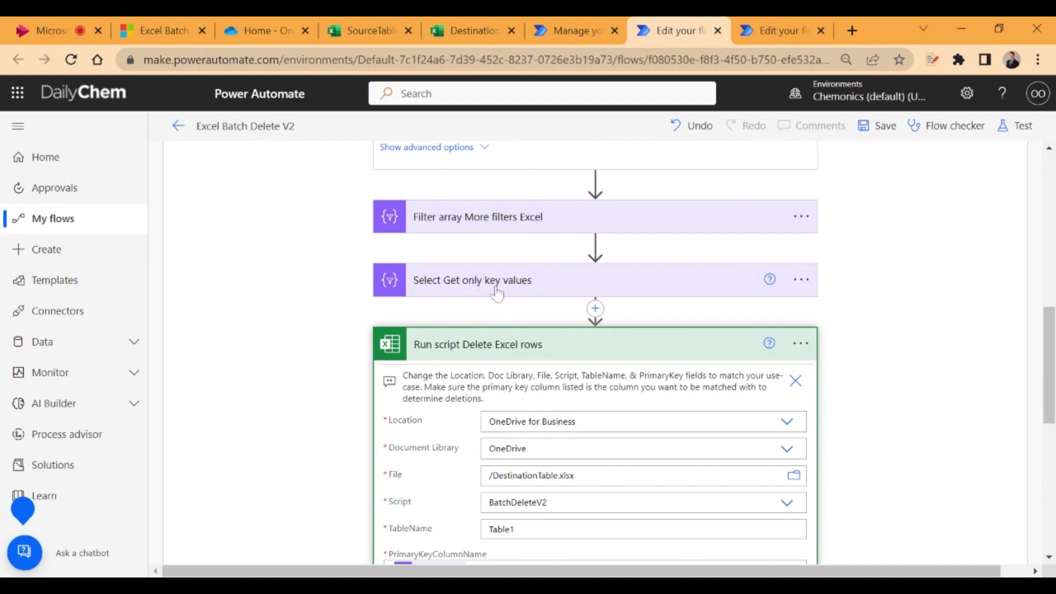
scroll(496, 292, "down", 10)
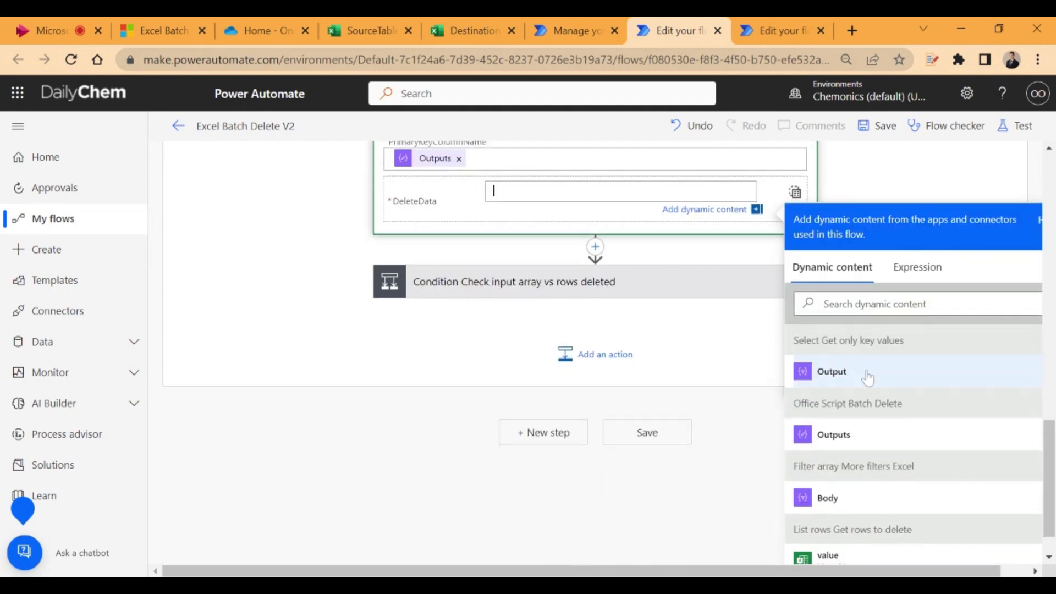
left_click(824, 373)
scroll(609, 323, "up", 5)
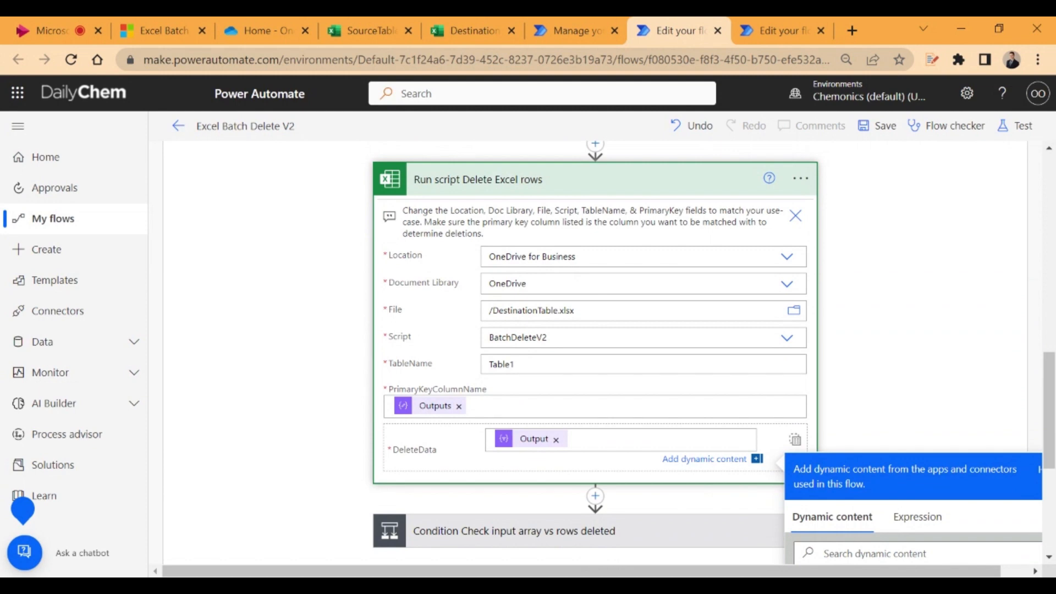
left_click(885, 260)
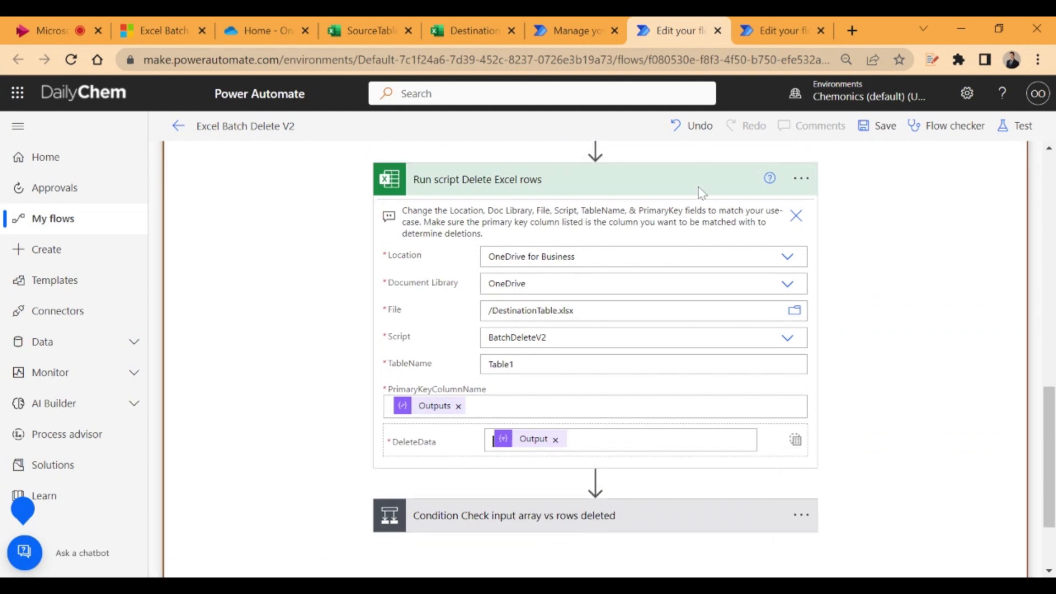
Collapse the Run script, List rows and Input Excel Primary Key Column Name actions, and save the flow
left_click(640, 183)
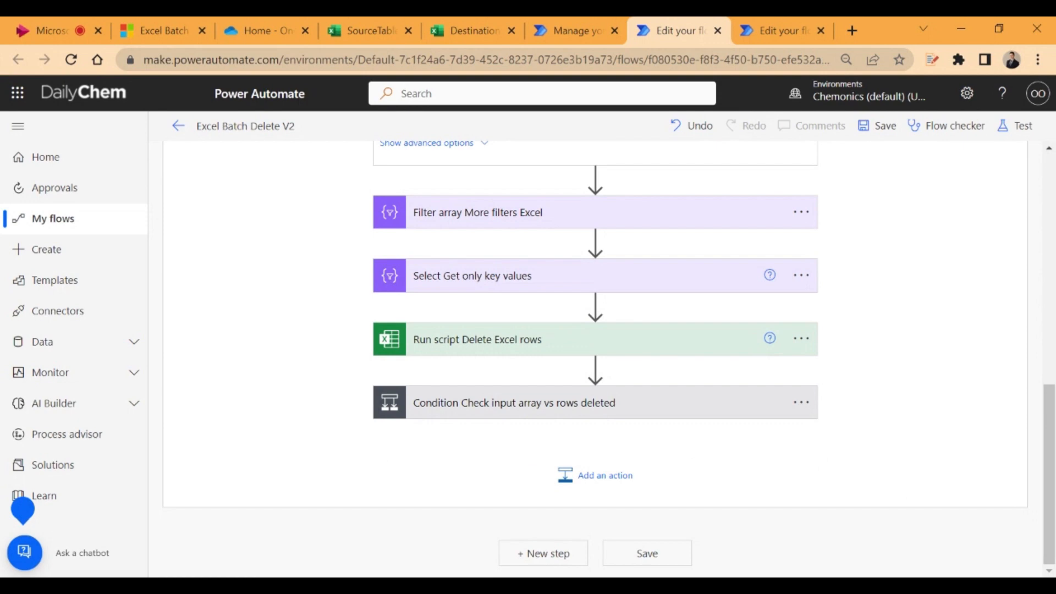
scroll(889, 286, "up", 7)
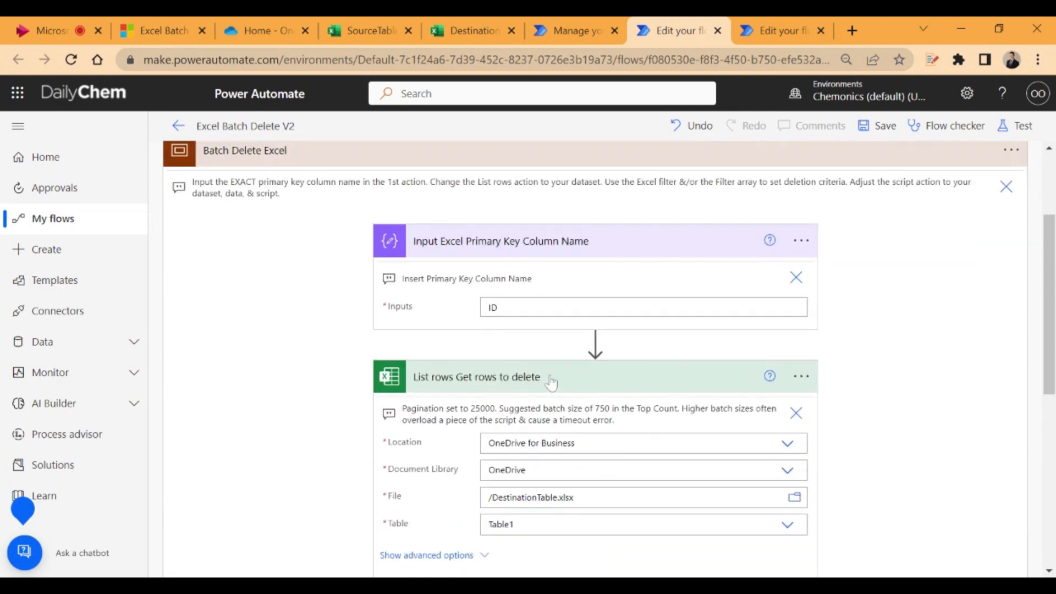
left_click(520, 383)
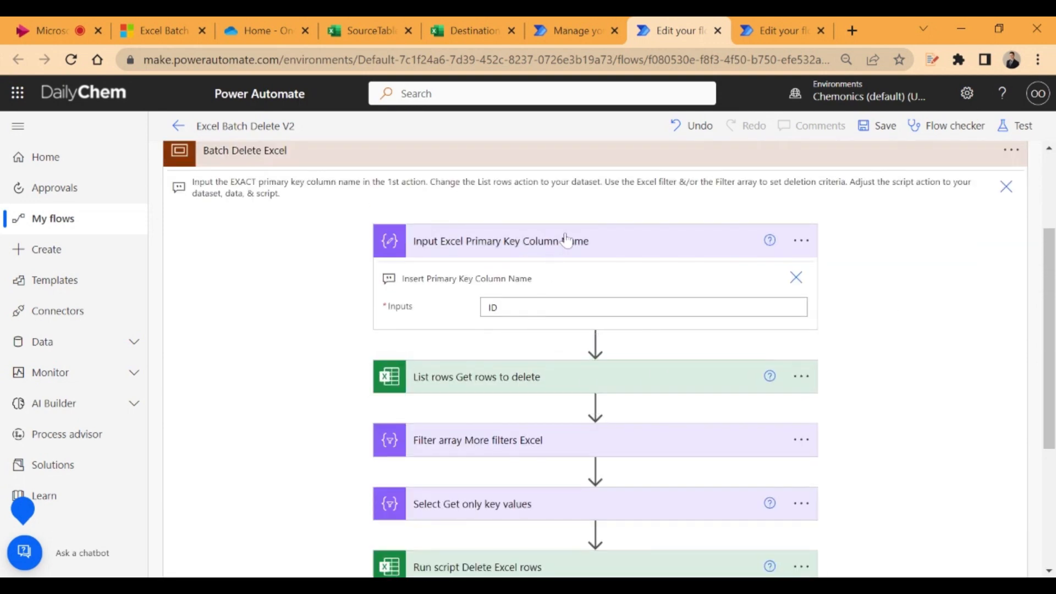
left_click(572, 241)
scroll(842, 225, "up", 3)
left_click(883, 126)
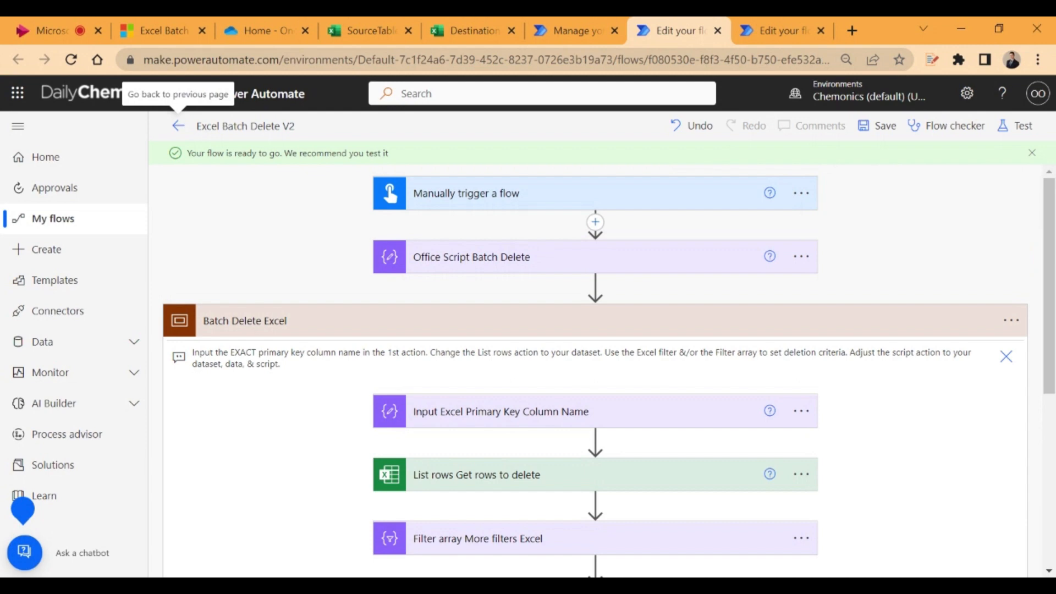
Switch to the DestinationTable workbook and examine how far down the Status column the rows are marked Complete
left_click(473, 30)
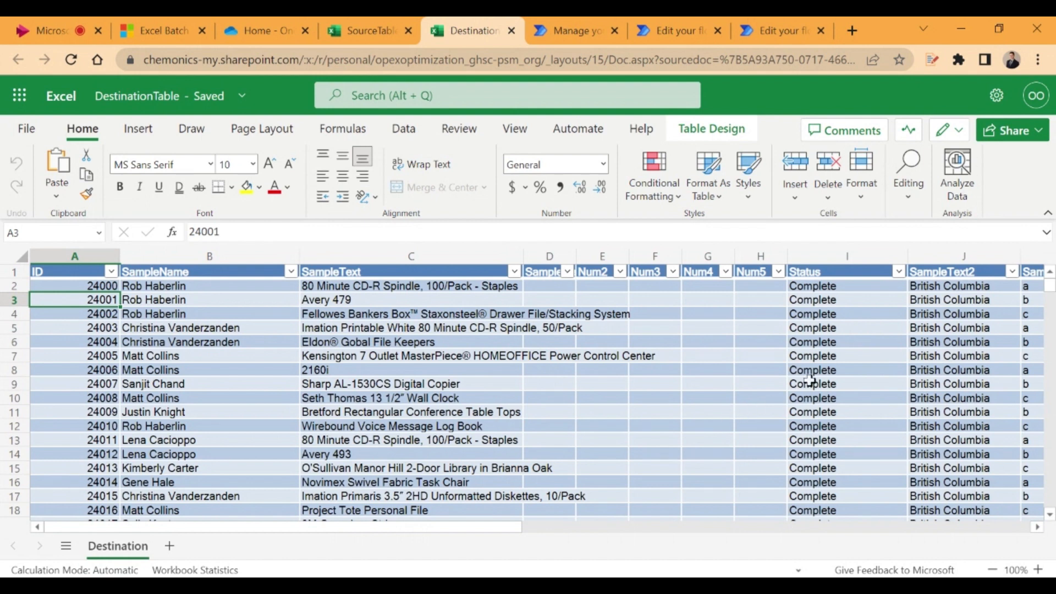
left_click(833, 298)
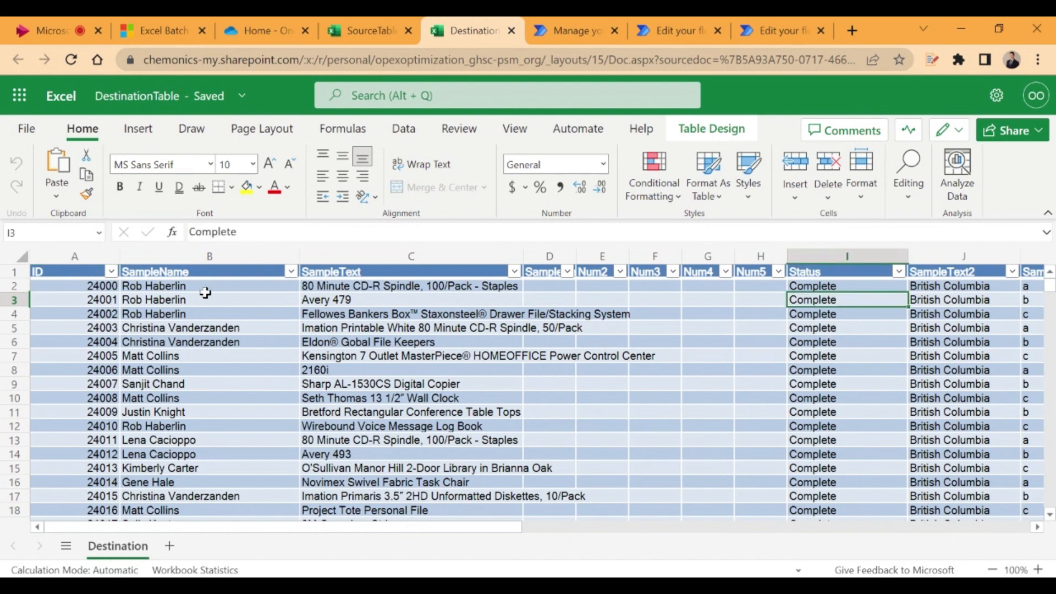
left_click(831, 313)
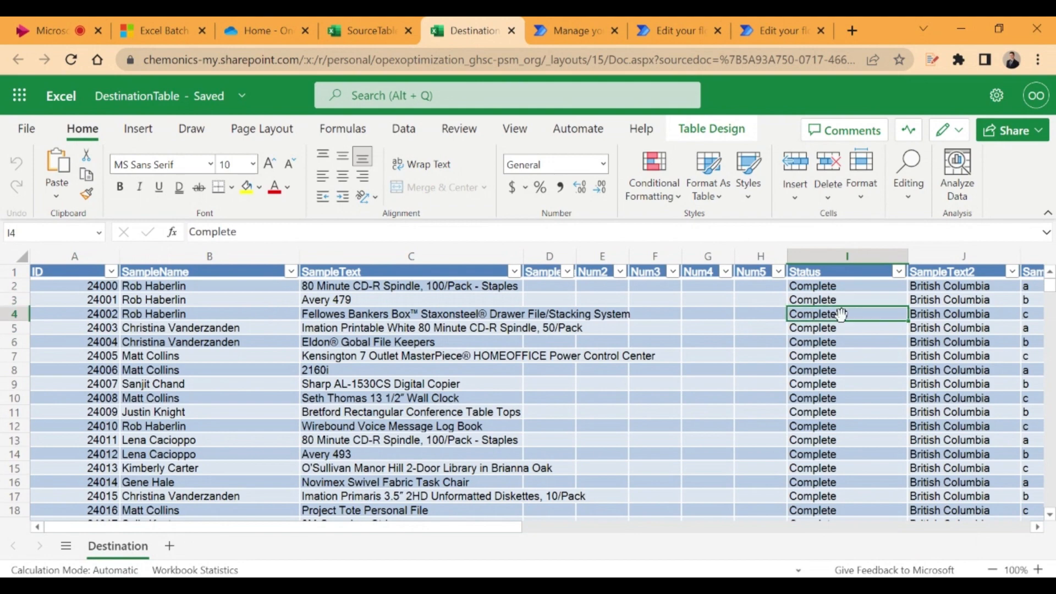
key("ctrl+shift+Down")
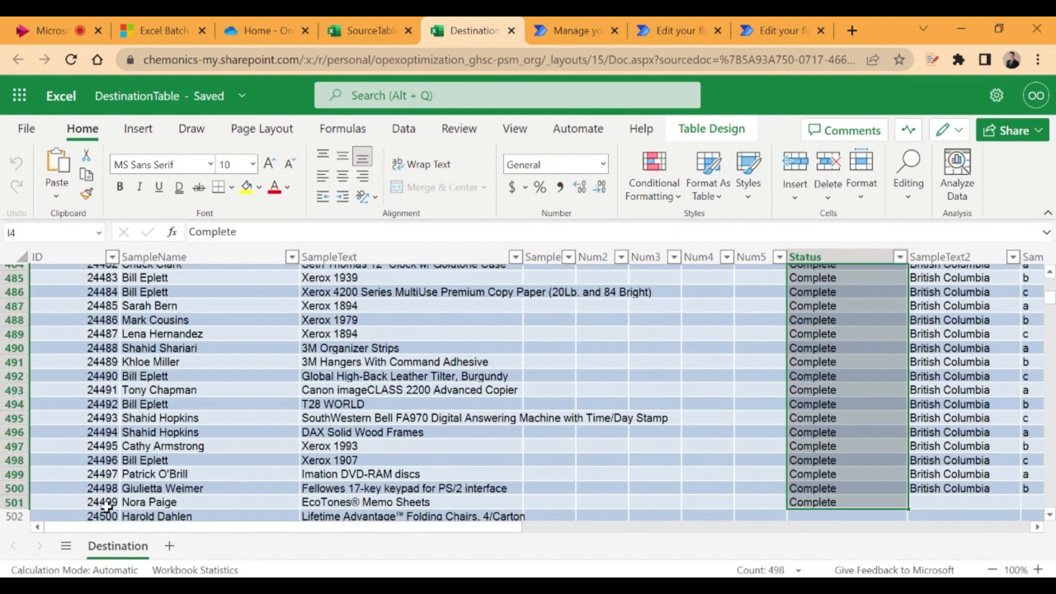
scroll(138, 503, "down", 2)
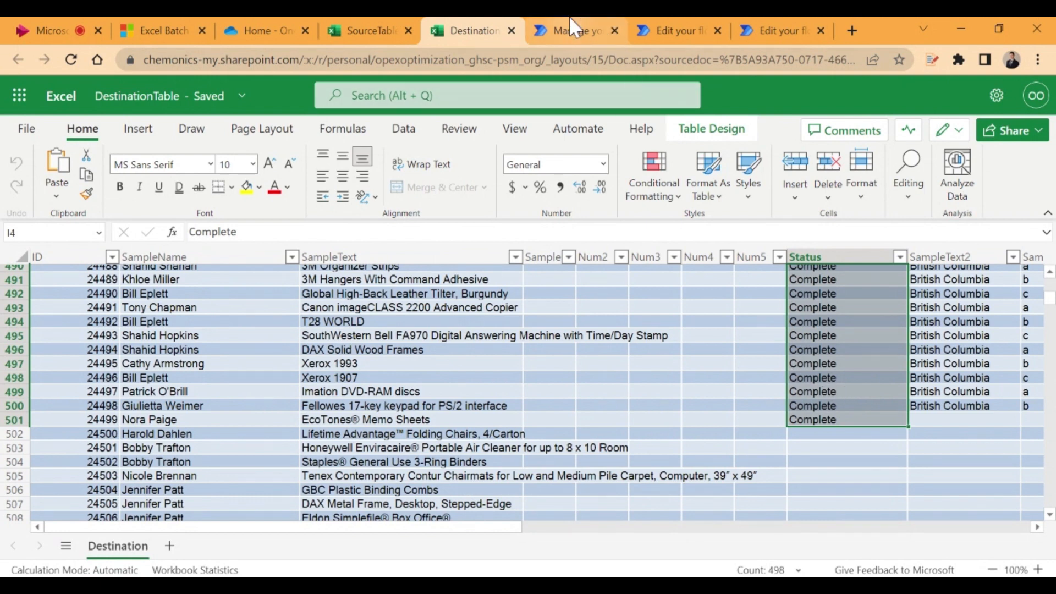
Switch back to the Excel Batch Delete V2 flow editor and expand the Filter array More filters Excel action
left_click(673, 32)
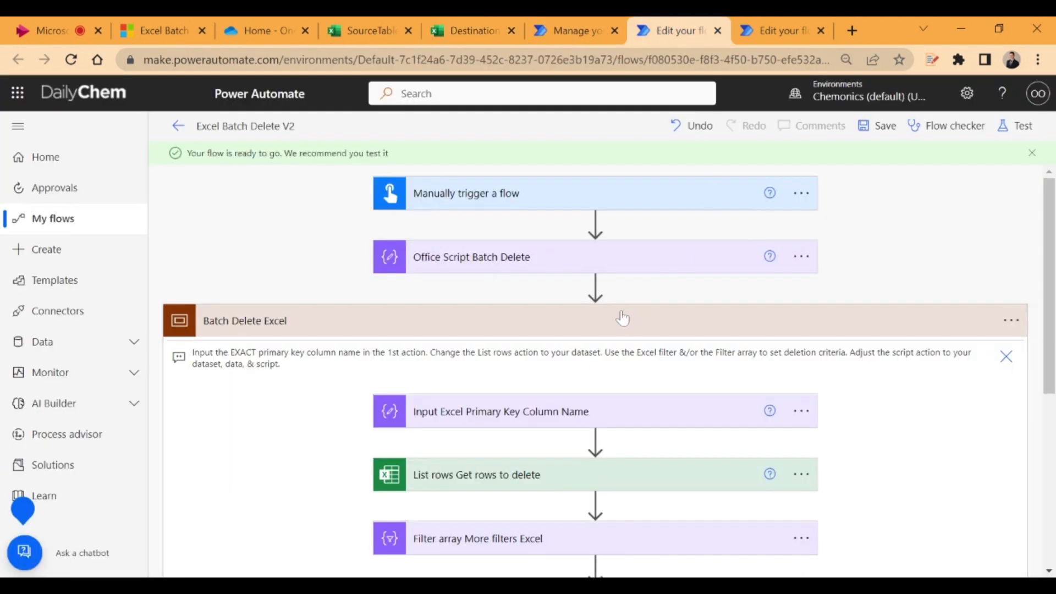
scroll(622, 318, "down", 7)
scroll(627, 314, "up", 5)
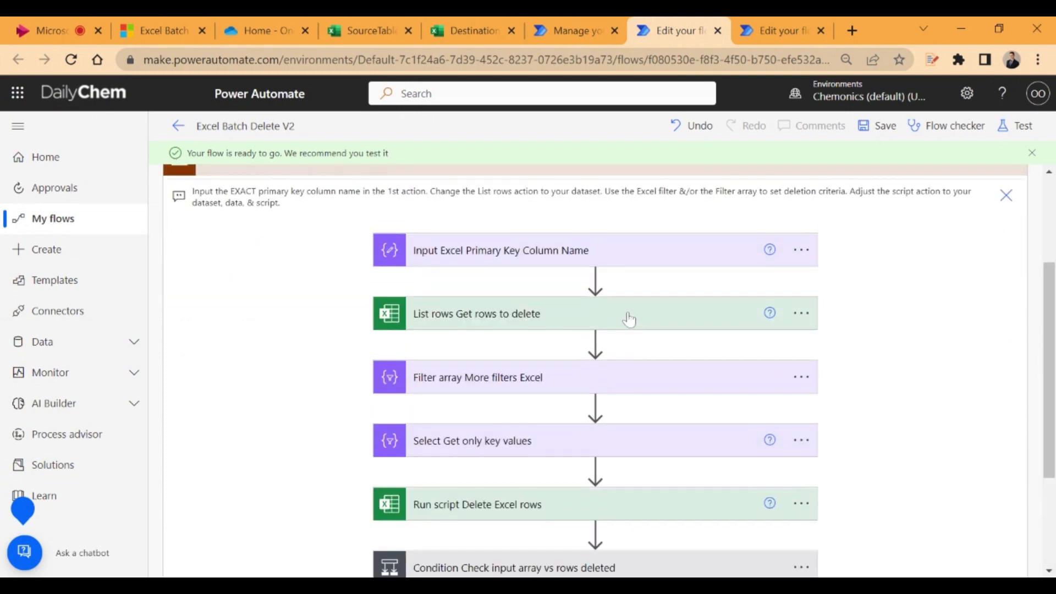
left_click(517, 385)
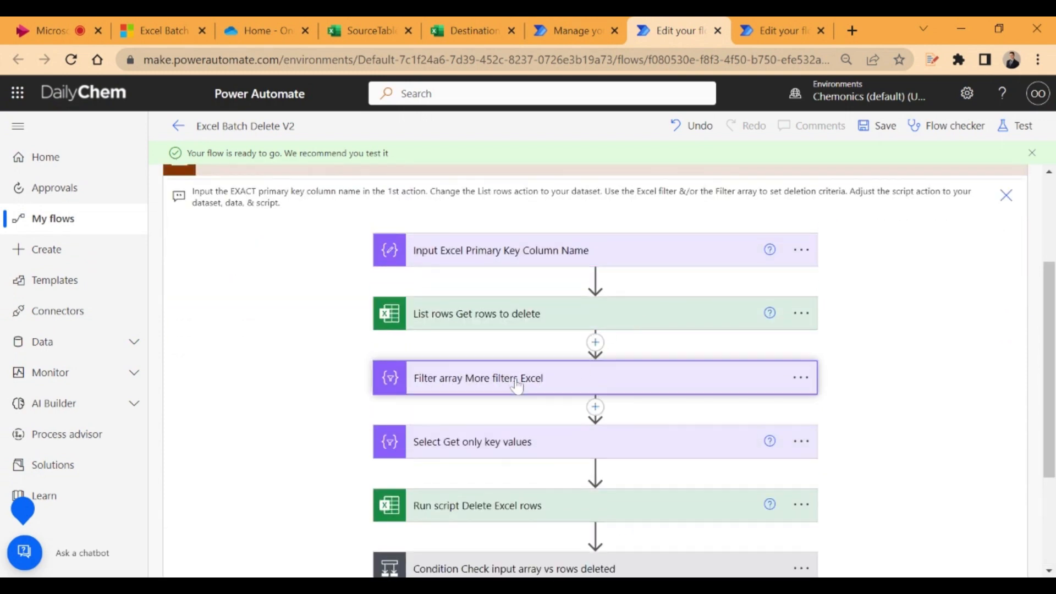
scroll(586, 378, "down", 1)
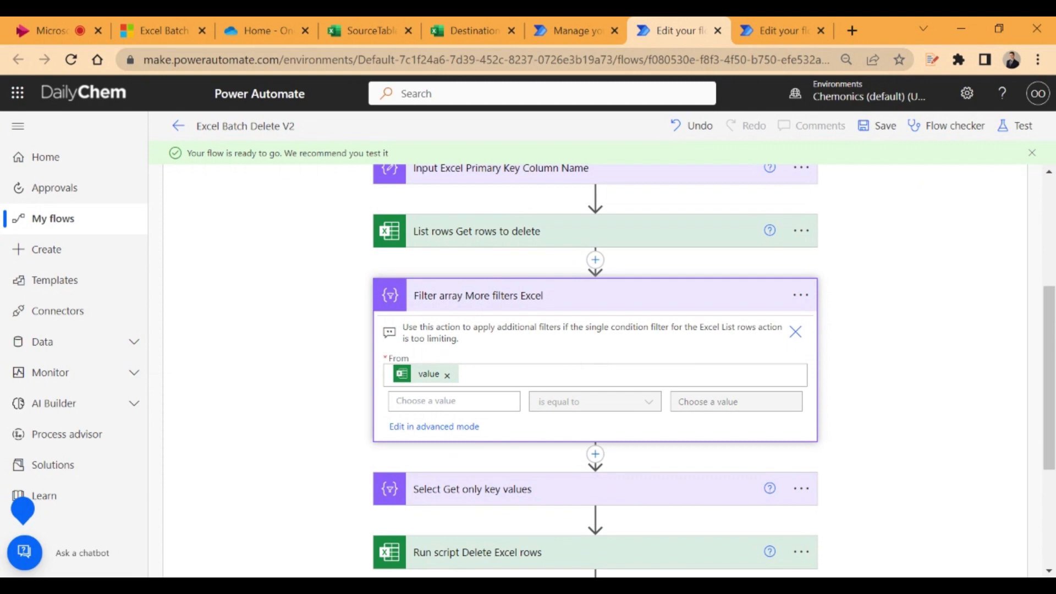
Set the first value of the Filter array condition to the Status column from List rows Get rows to delete
left_click(440, 401)
scroll(849, 300, "down", 3)
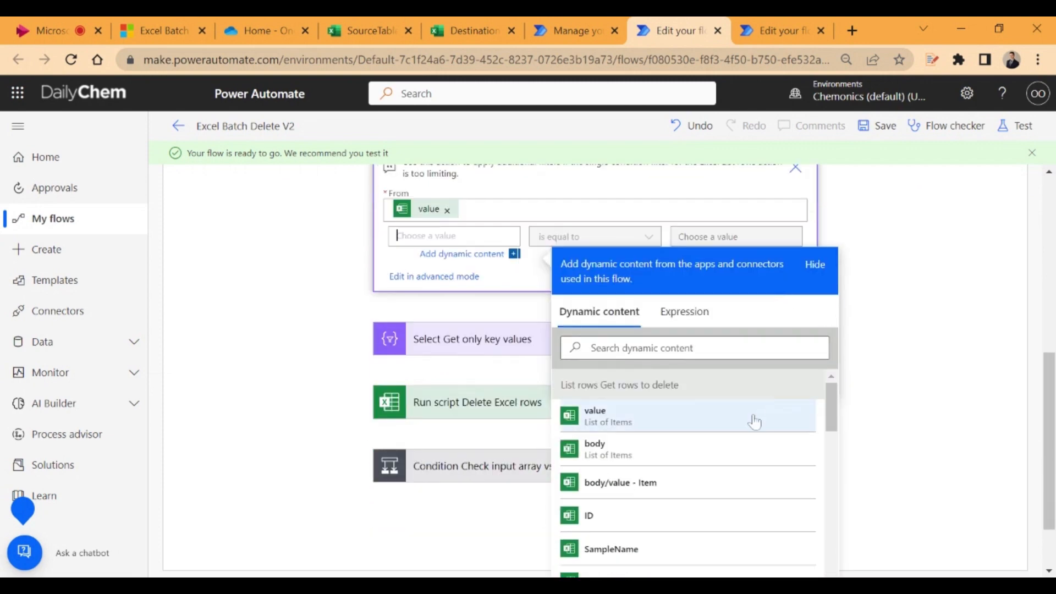
scroll(730, 446, "down", 2)
scroll(729, 446, "down", 3)
scroll(662, 438, "down", 3)
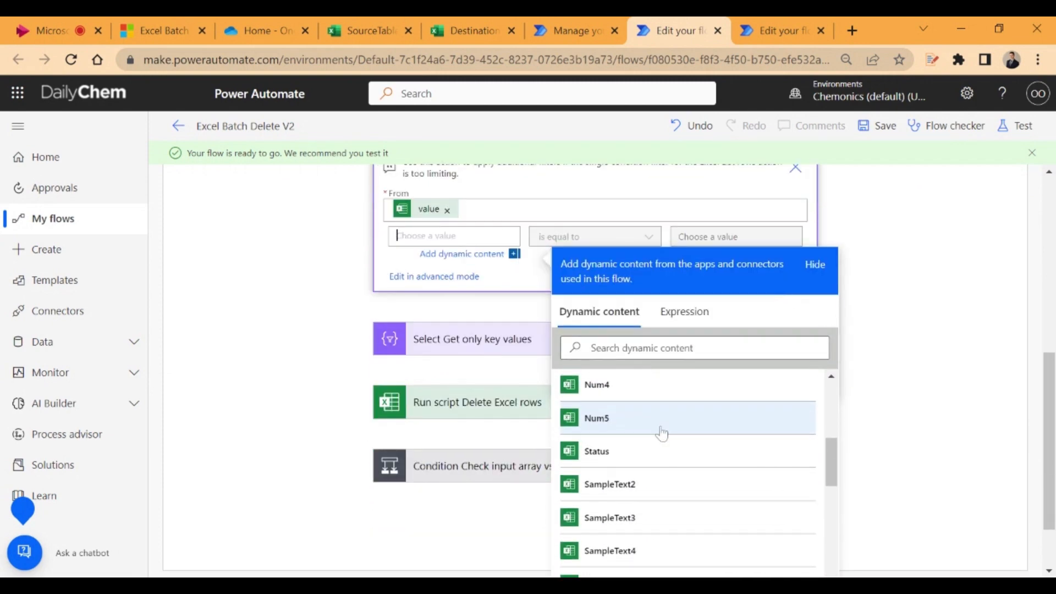
left_click(649, 348)
type("sta")
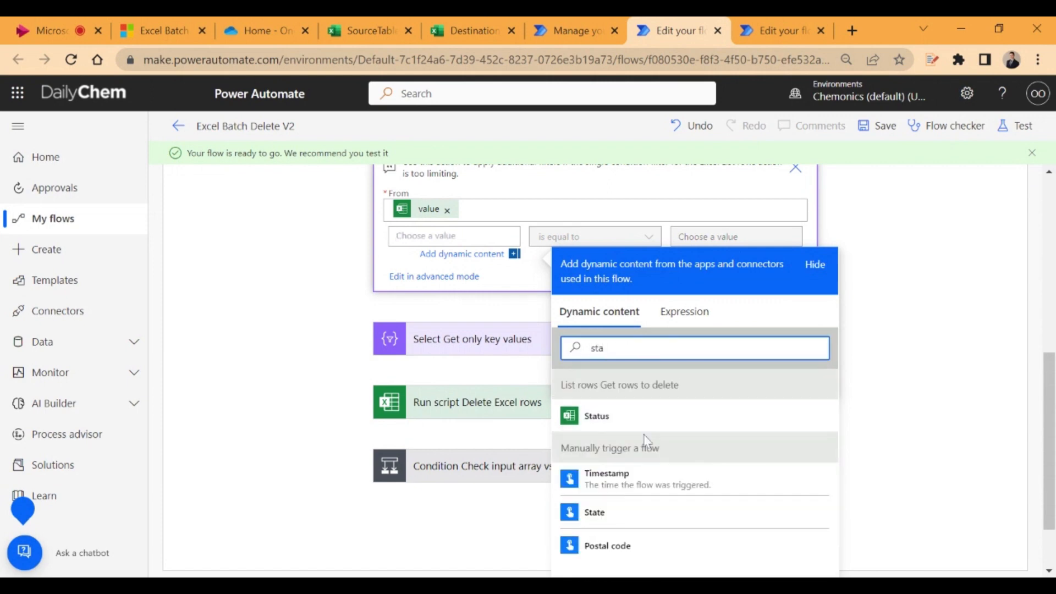
left_click(715, 416)
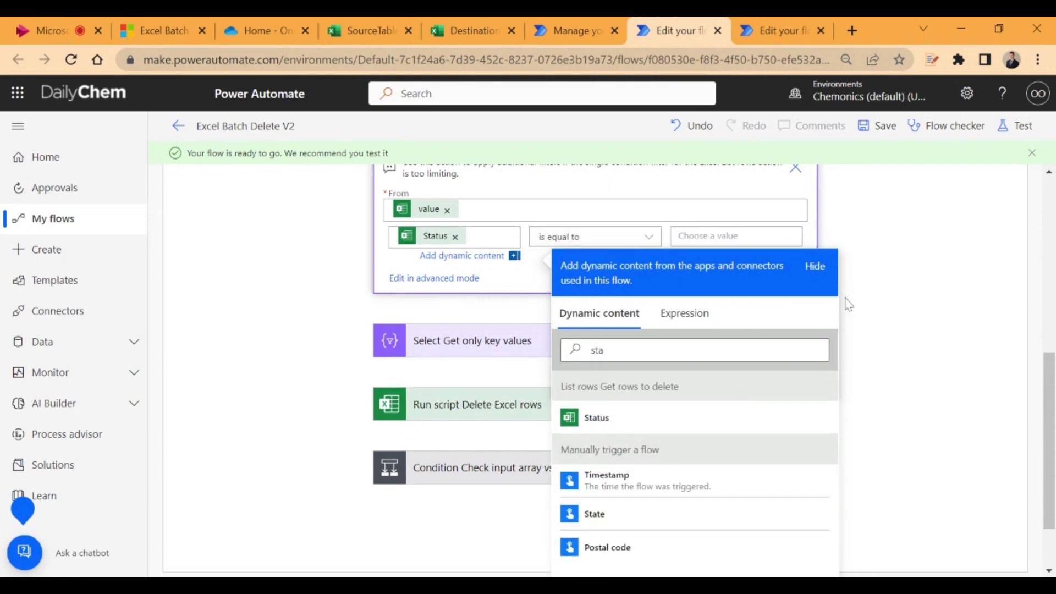
Complete the Filter array condition so that Status is equal to Complete
left_click(820, 270)
left_click(732, 236)
type("C")
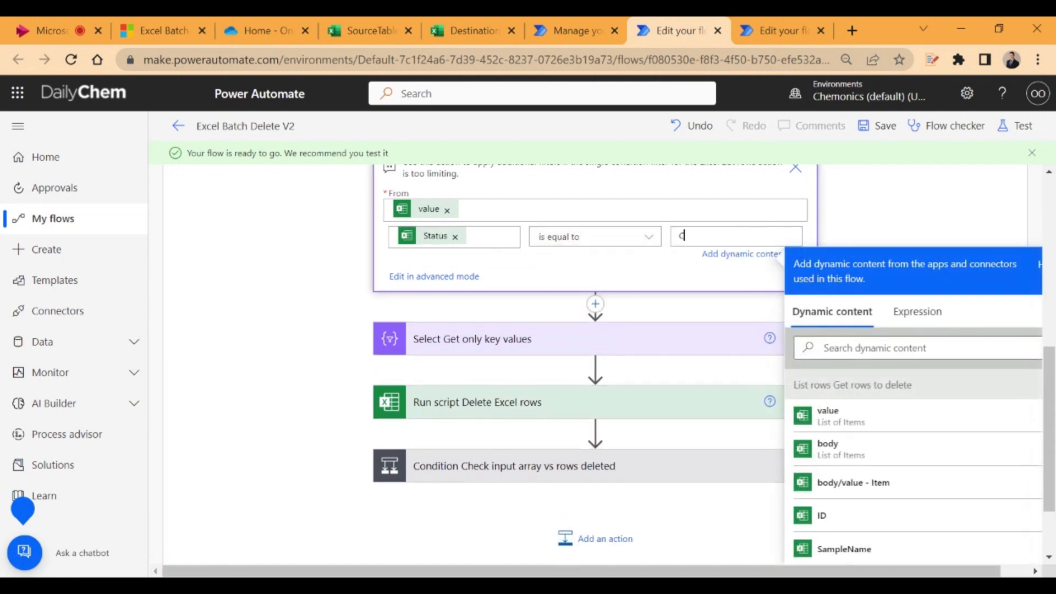
type("omplete")
left_click(874, 230)
scroll(875, 253, "up", 7)
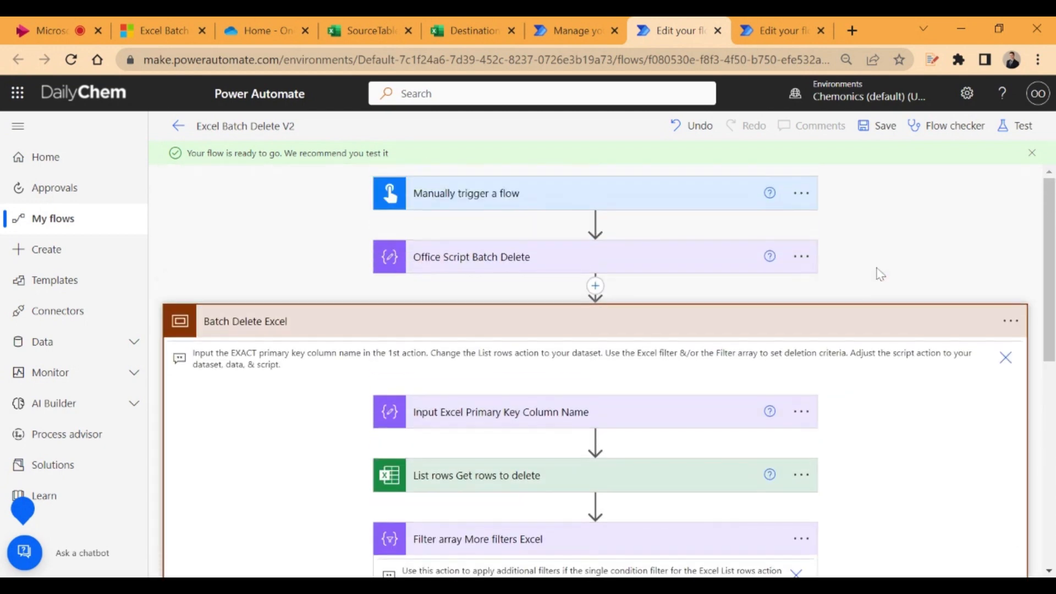
Review the sequence from the primary key input to the Filter array action, and dismiss the flow notification
scroll(635, 204, "down", 3)
scroll(636, 204, "up", 3)
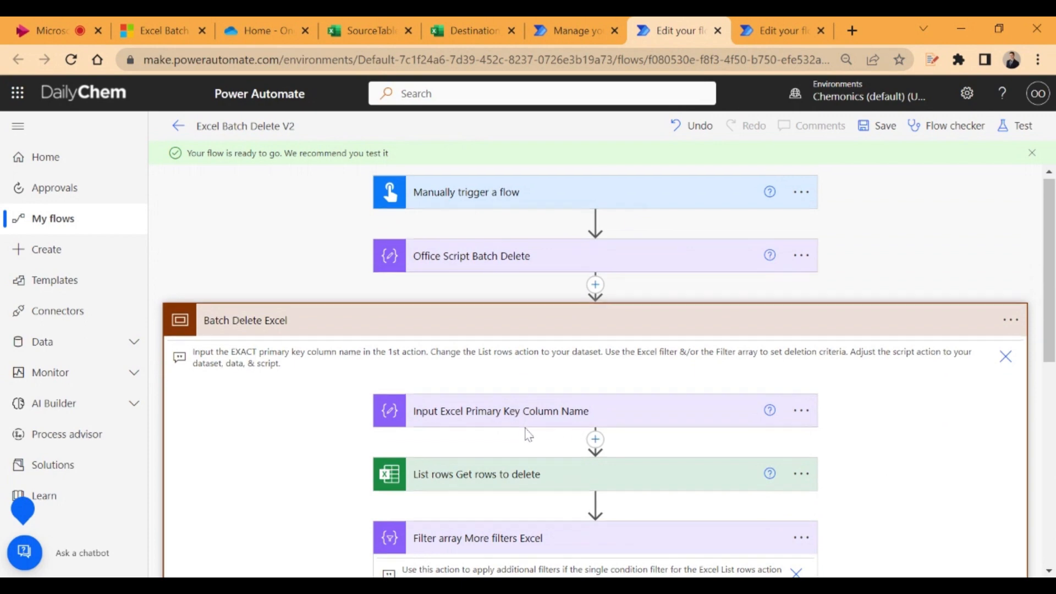
scroll(529, 396, "down", 2)
scroll(528, 374, "down", 3)
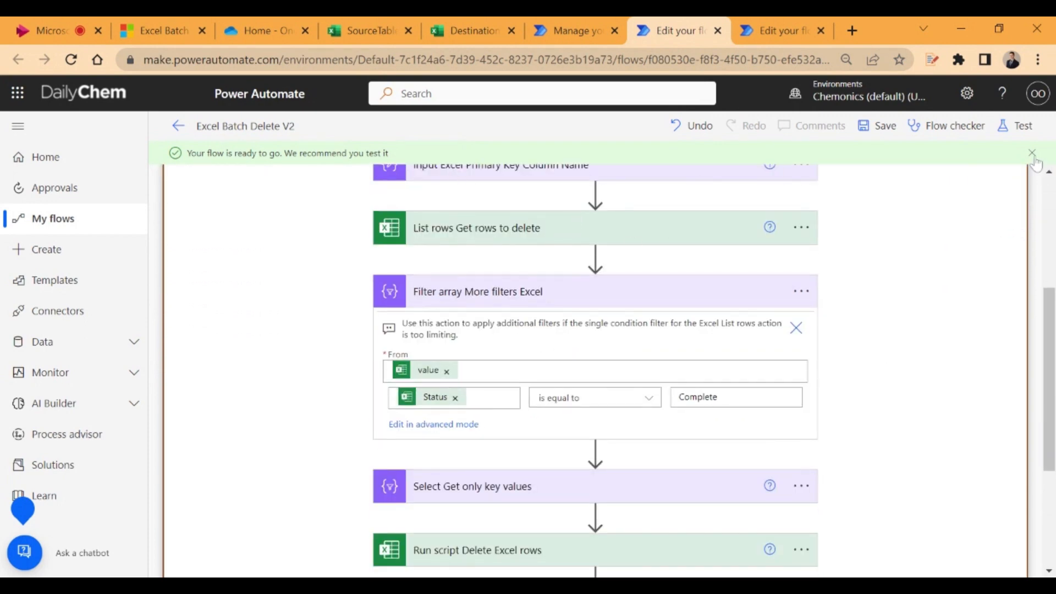
left_click(1032, 153)
scroll(555, 205, "up", 2)
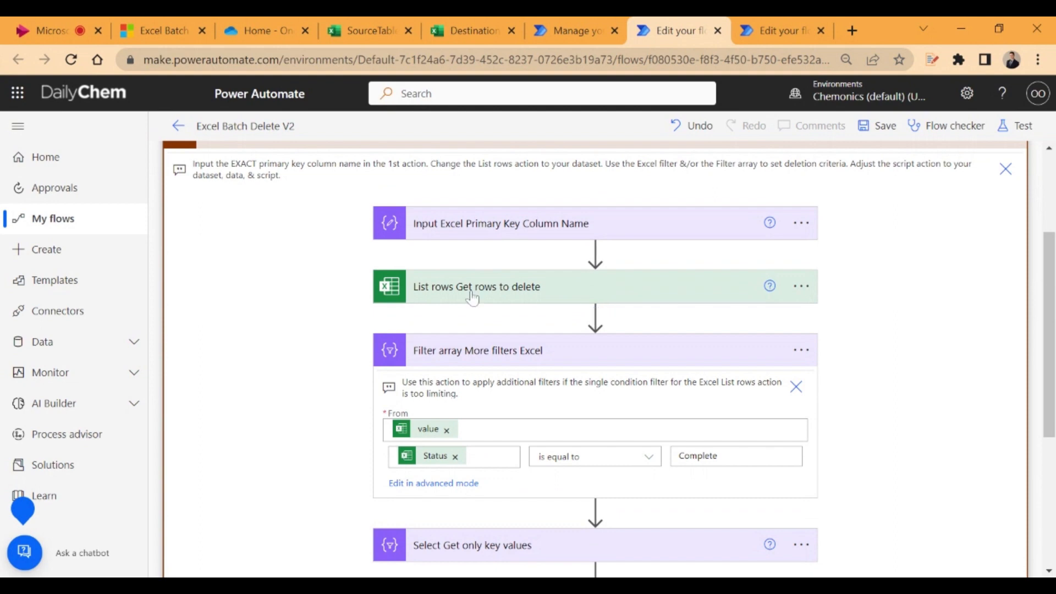
scroll(471, 292, "down", 2)
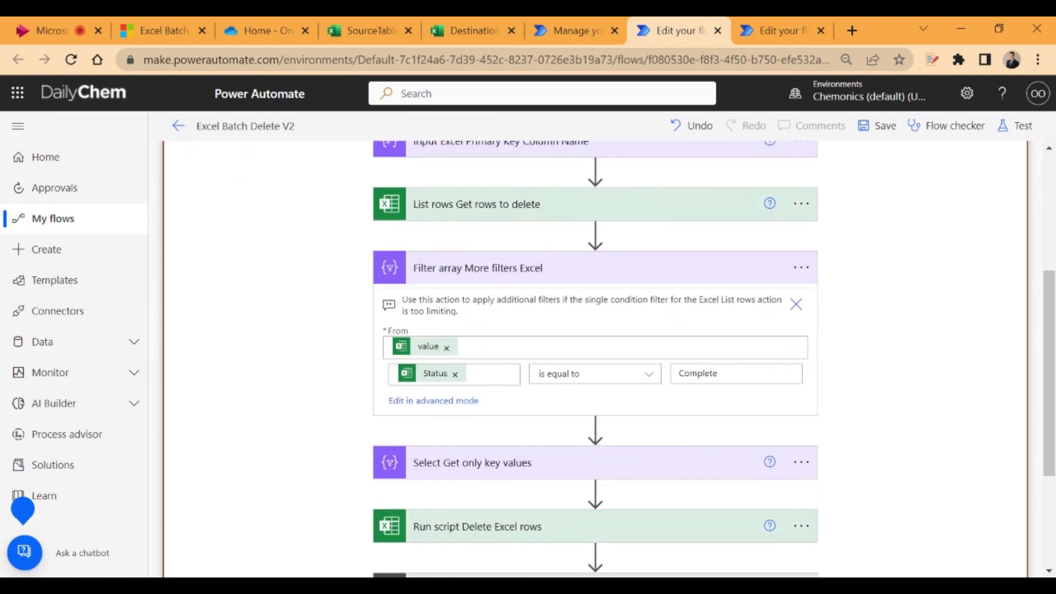
Expand the Select Get only key values and Run script Delete Excel rows actions and examine their mapping and parameters
scroll(621, 379, "down", 2)
left_click(666, 381)
scroll(605, 380, "down", 2)
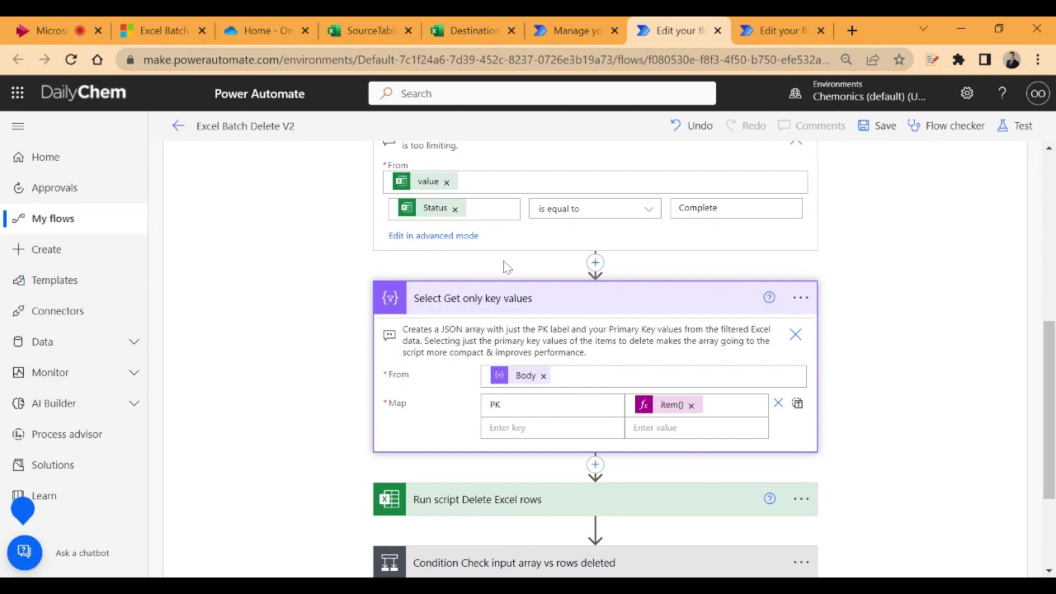
scroll(523, 330, "down", 2)
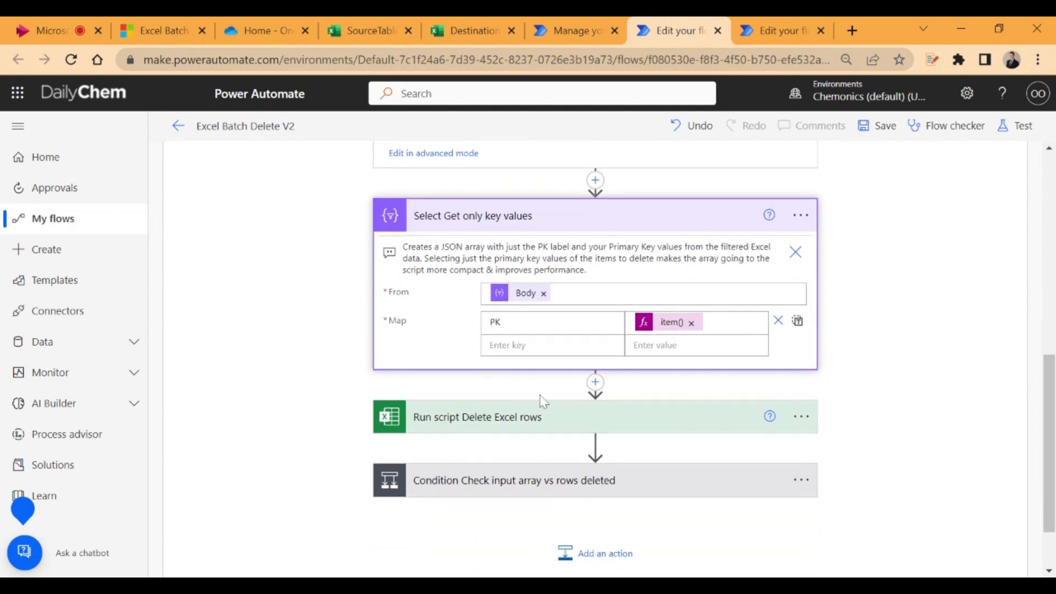
left_click(507, 416)
scroll(510, 375, "down", 4)
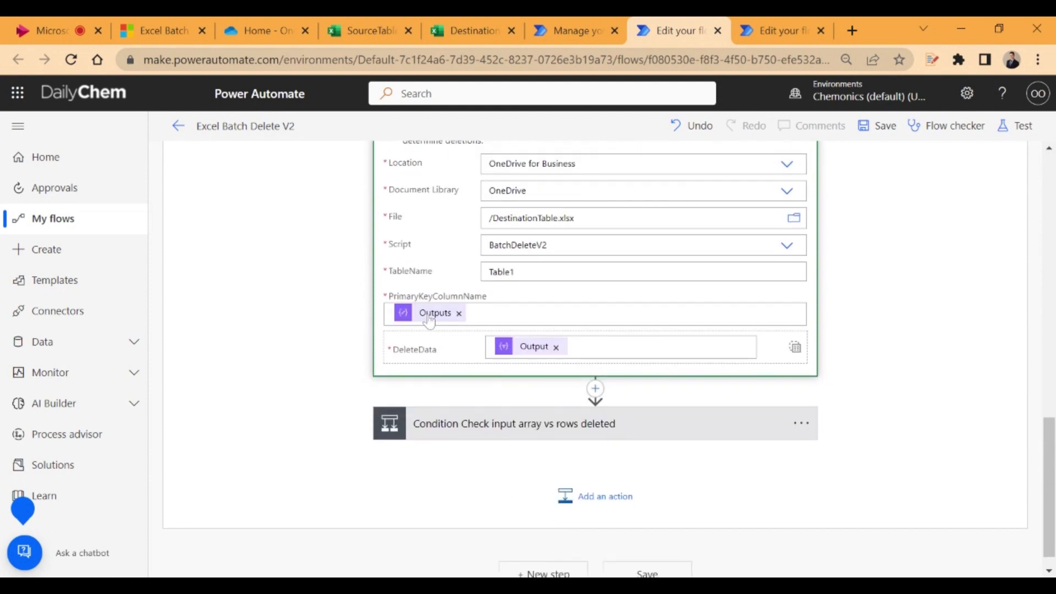
scroll(456, 316, "up", 2)
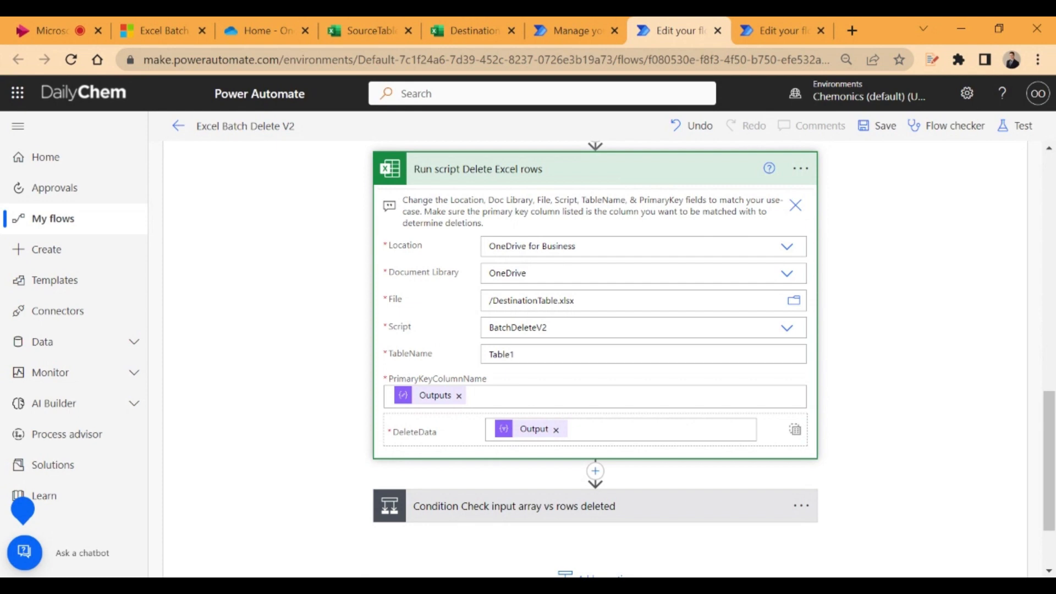
scroll(704, 438, "down", 2)
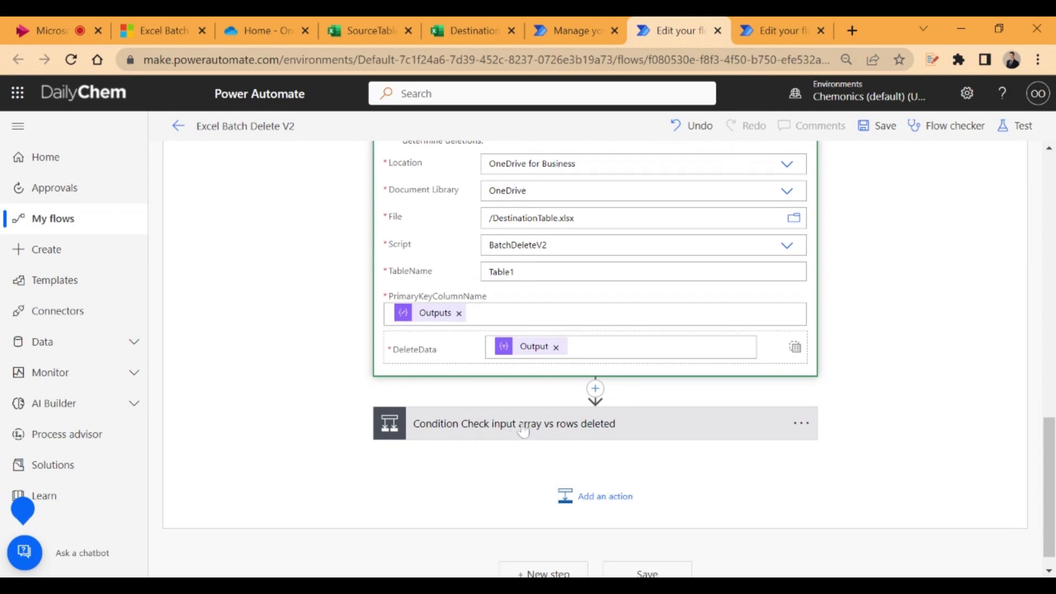
Expand the Condition Check input array vs rows deleted and its Terminate action, and examine the checks and error message
left_click(674, 438)
scroll(673, 442, "down", 3)
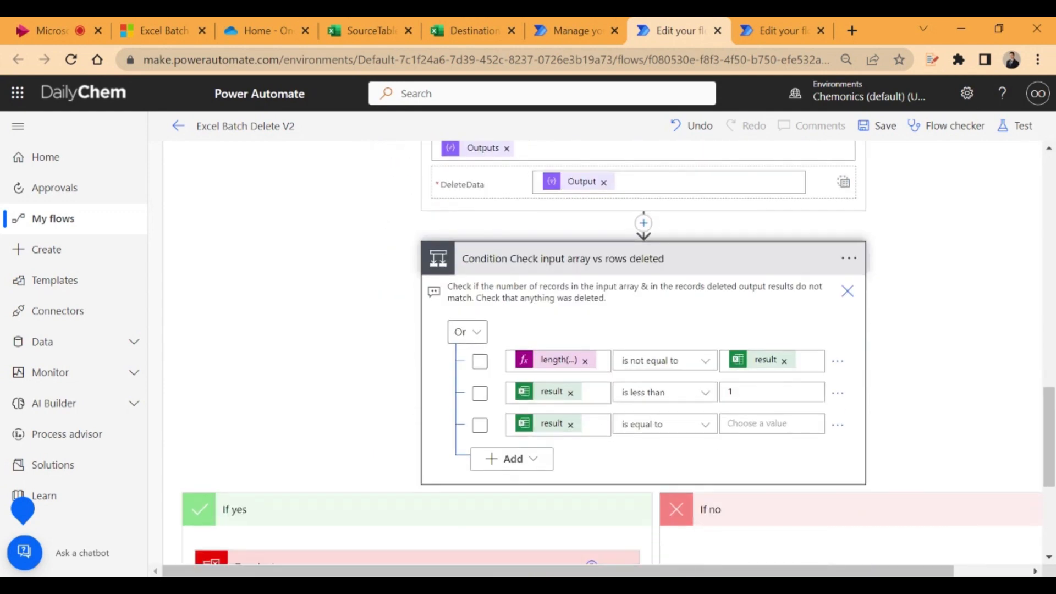
scroll(678, 444, "down", 2)
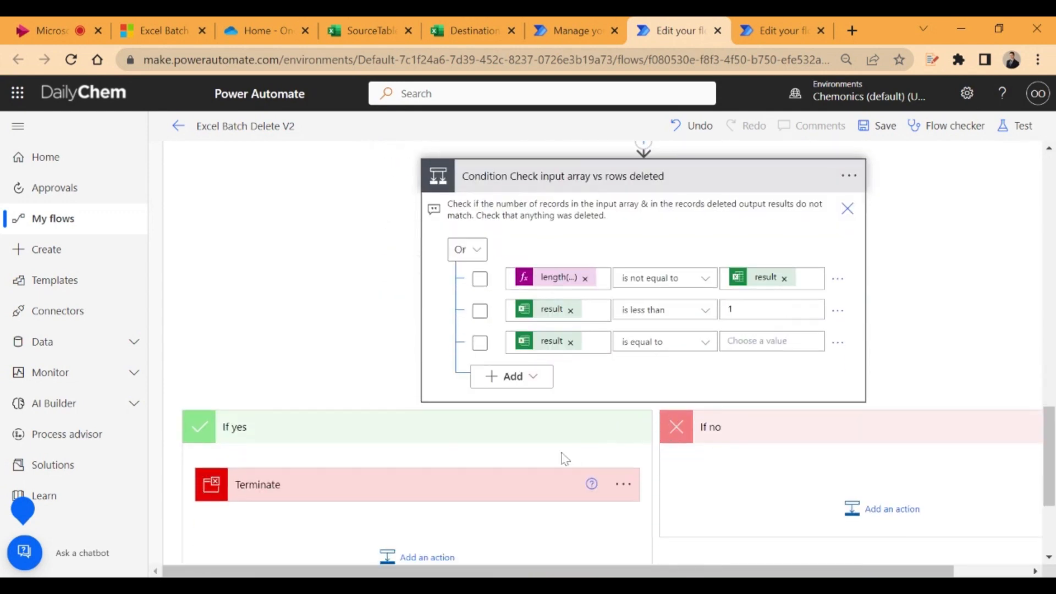
scroll(606, 384, "up", 5)
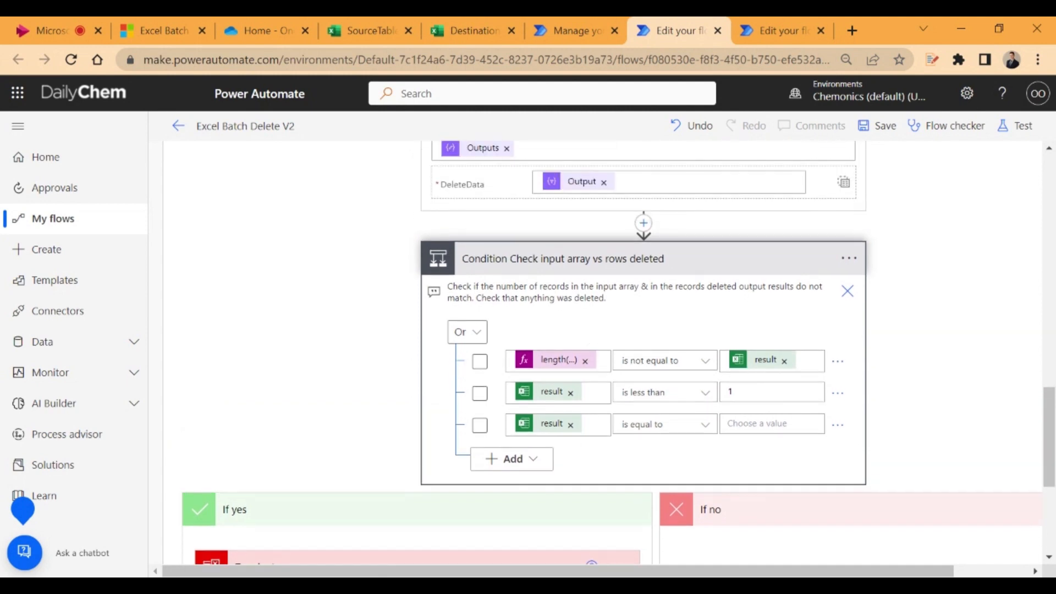
scroll(550, 385, "down", 2)
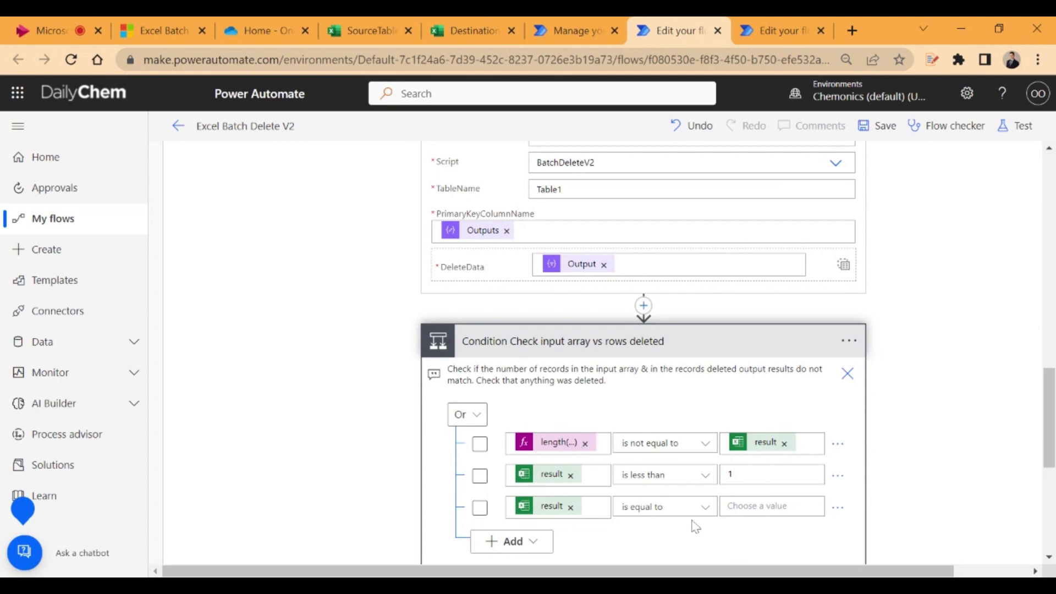
scroll(696, 526, "down", 2)
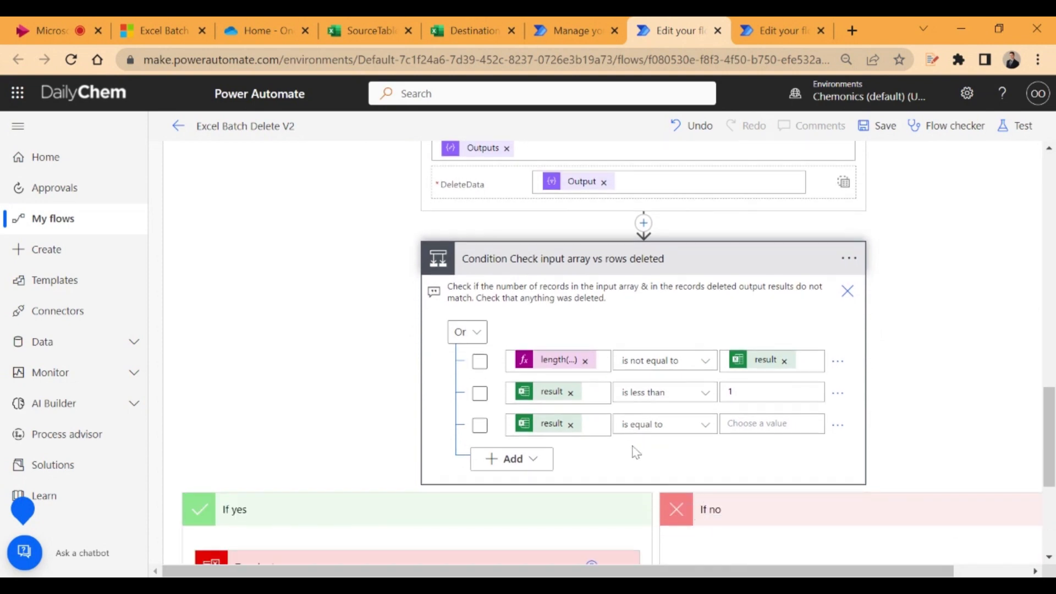
scroll(609, 450, "down", 2)
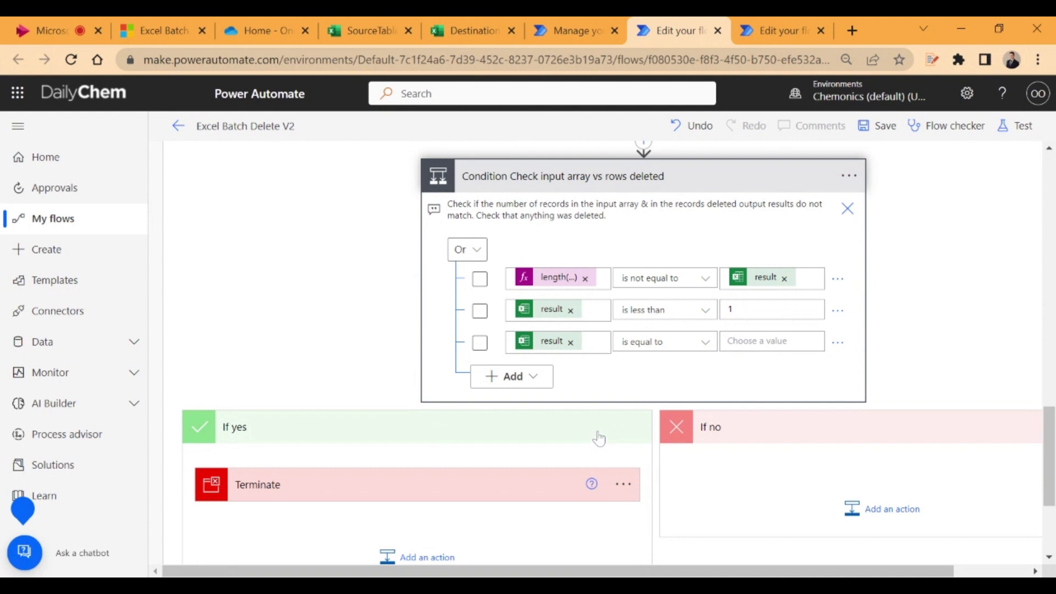
left_click(310, 495)
scroll(310, 495, "down", 4)
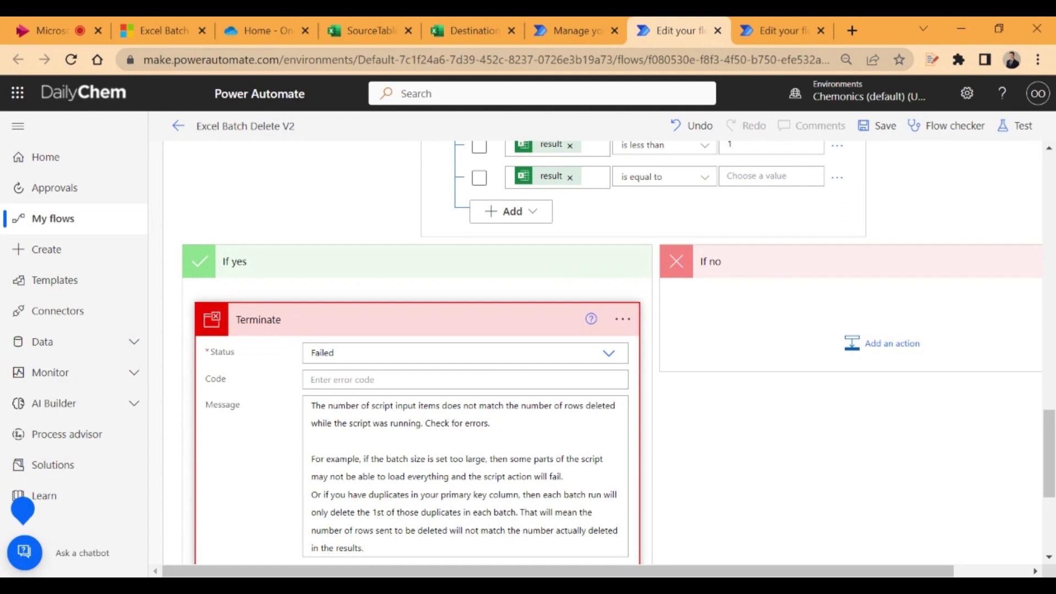
Collapse the Terminate, Condition, Run script, Select and Filter array actions together with the Batch Delete Excel scope
left_click(536, 334)
scroll(618, 346, "up", 6)
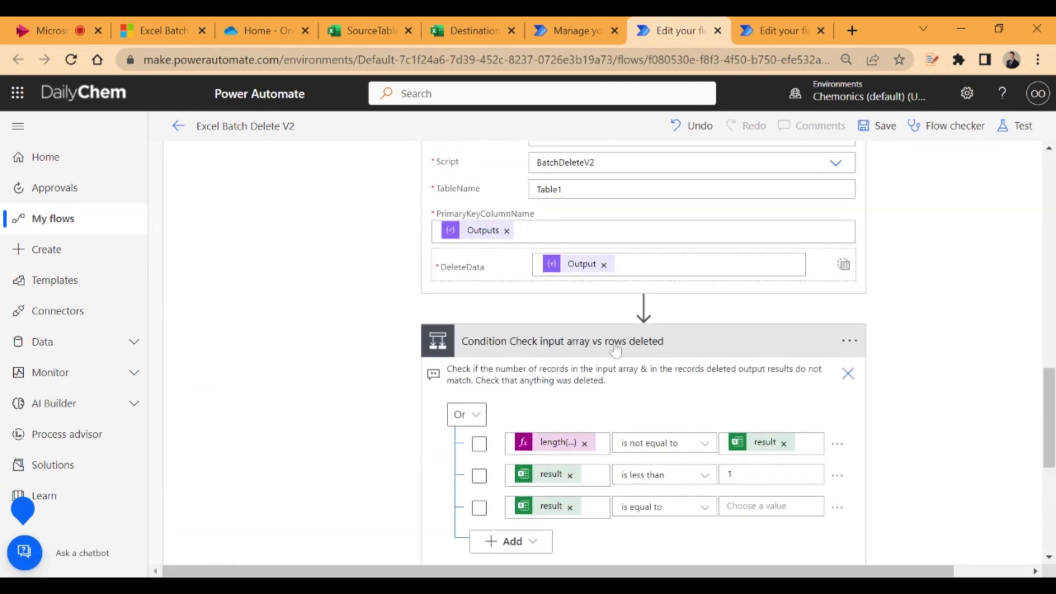
left_click(642, 344)
scroll(644, 352, "up", 5)
left_click(572, 325)
scroll(572, 317, "up", 1)
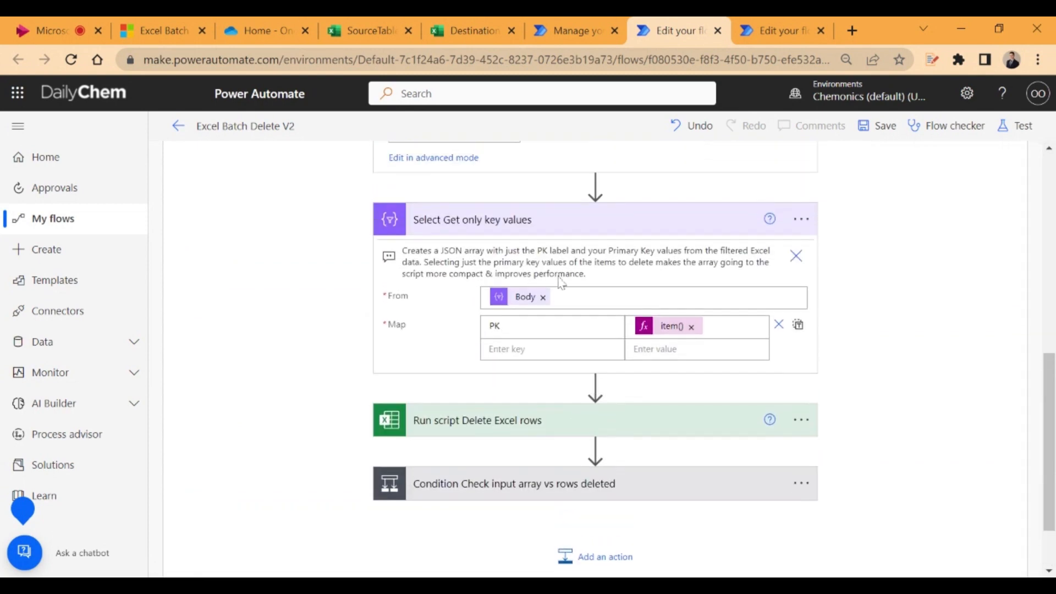
left_click(524, 227)
scroll(588, 275, "up", 3)
left_click(522, 330)
scroll(596, 308, "up", 2)
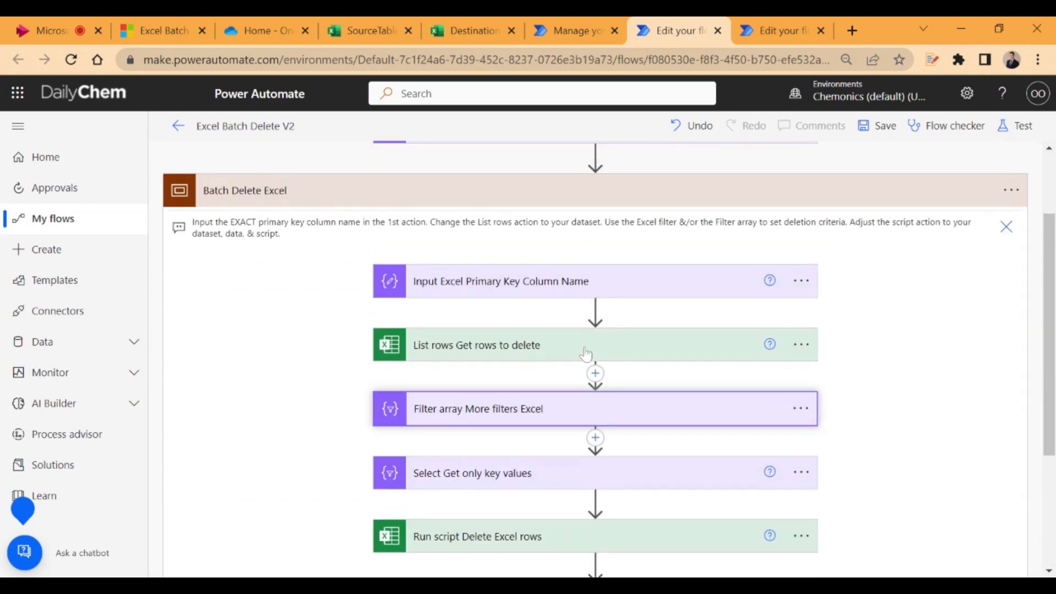
scroll(770, 361, "up", 3)
left_click(798, 301)
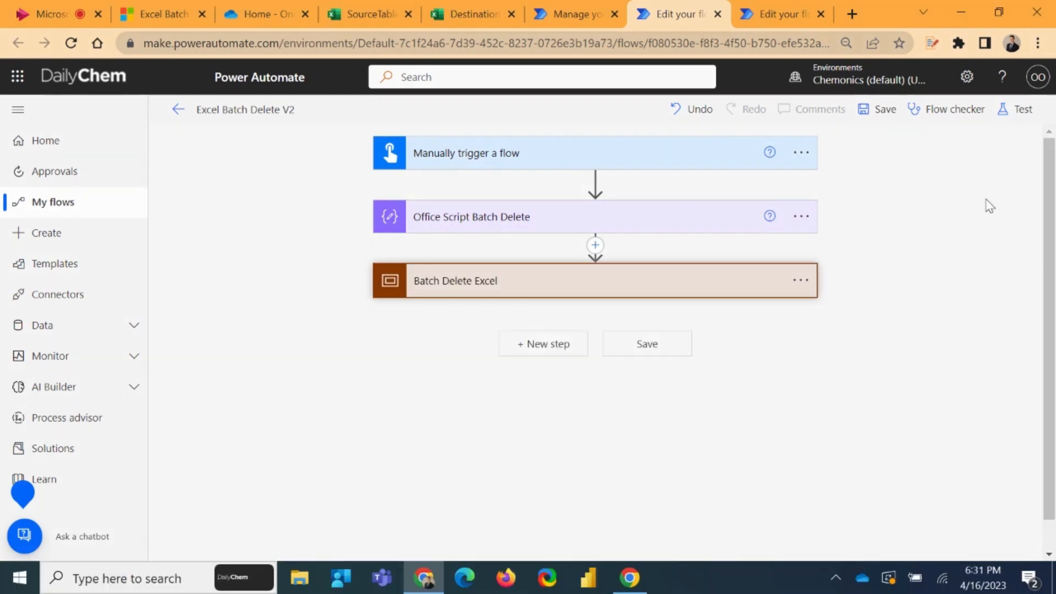
left_click(1018, 110)
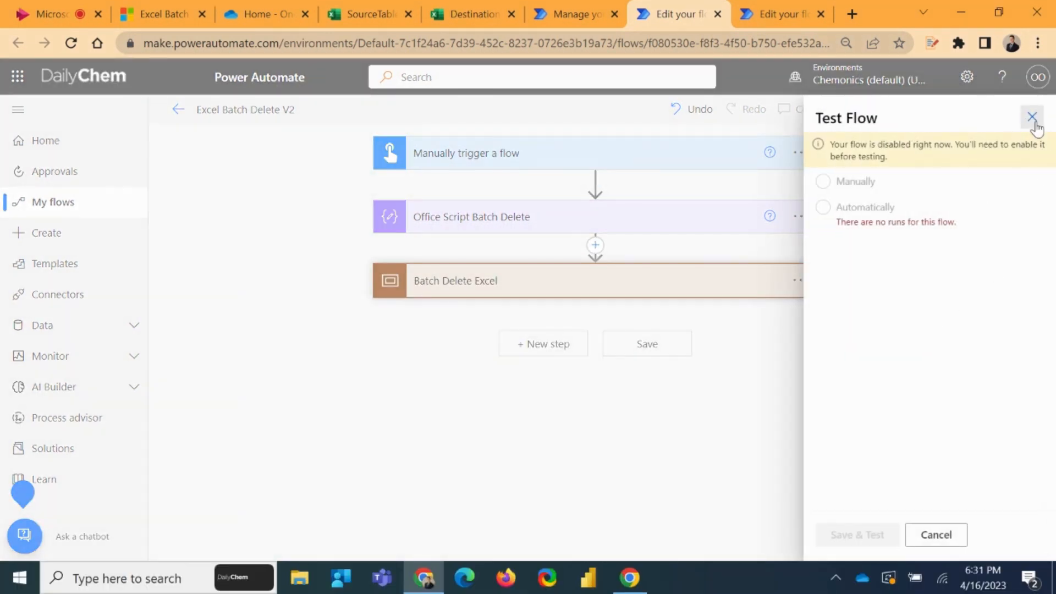
left_click(1032, 116)
left_click(178, 110)
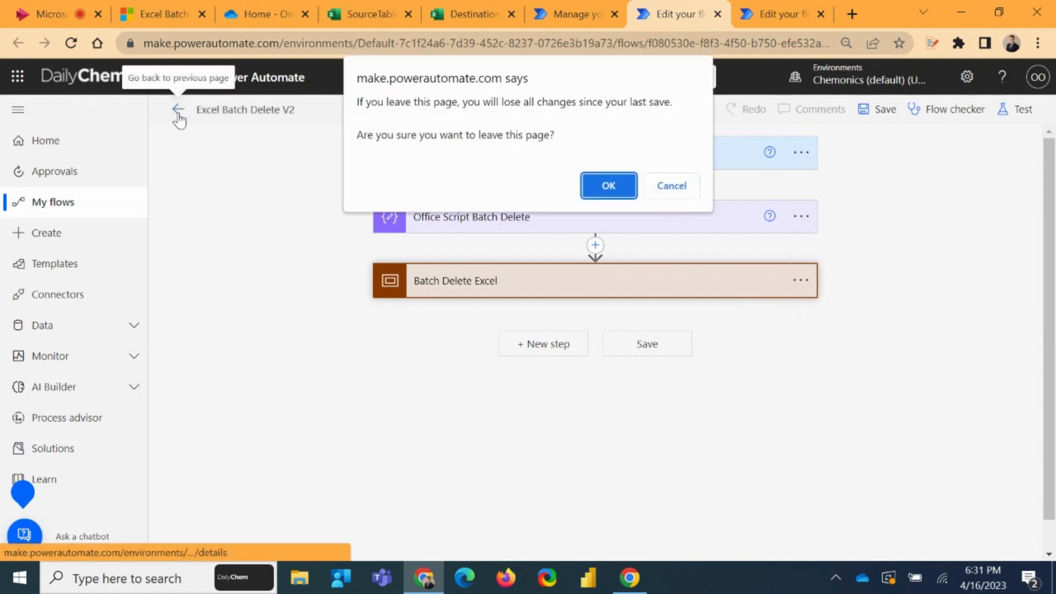
left_click(672, 184)
Save the Excel Batch Delete V2 flow and reopen it for editing from its details page
left_click(890, 121)
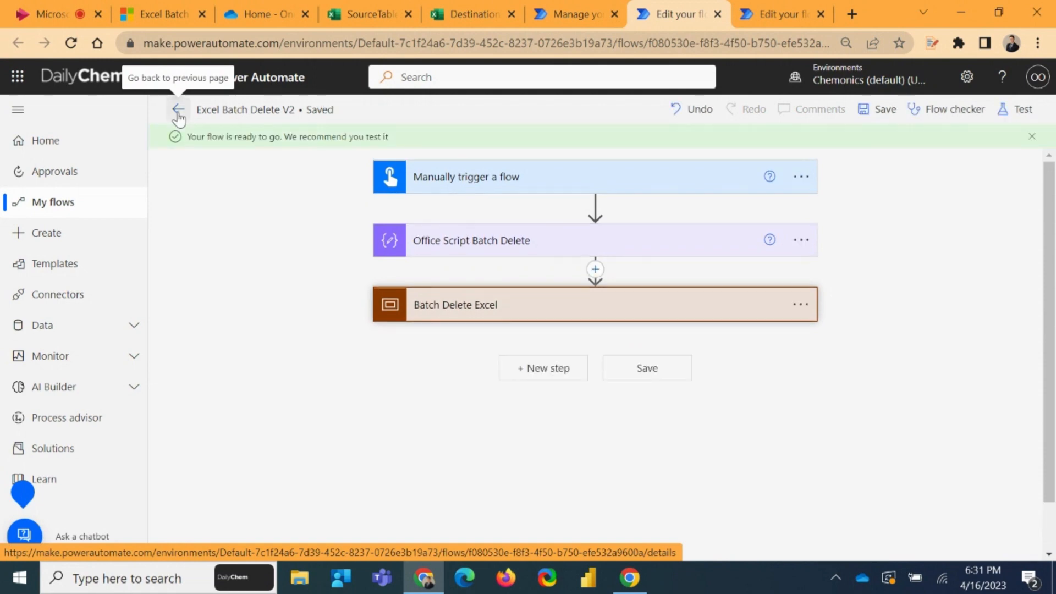
left_click(178, 109)
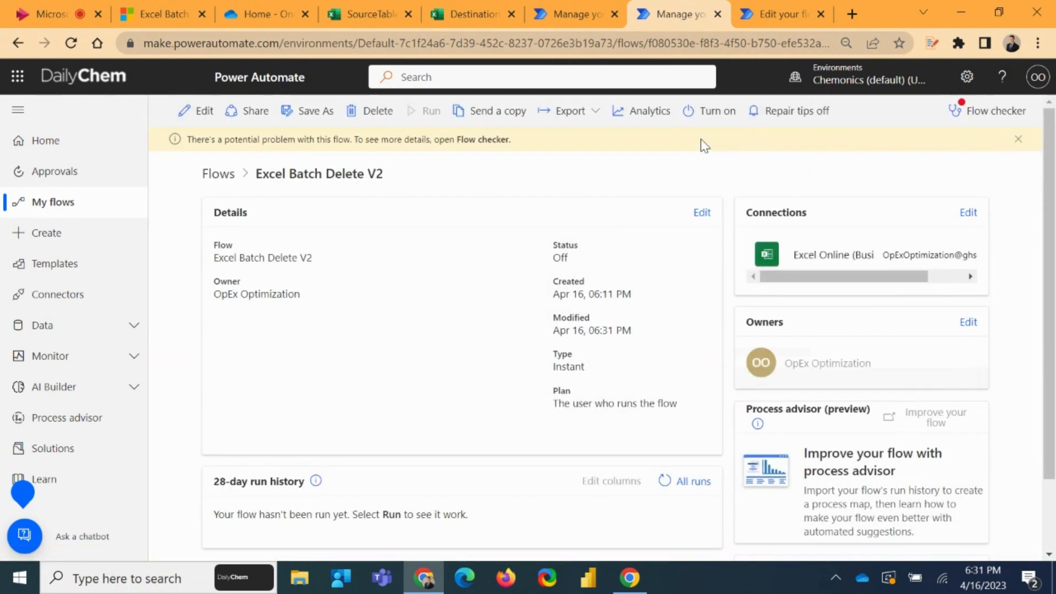
left_click(189, 110)
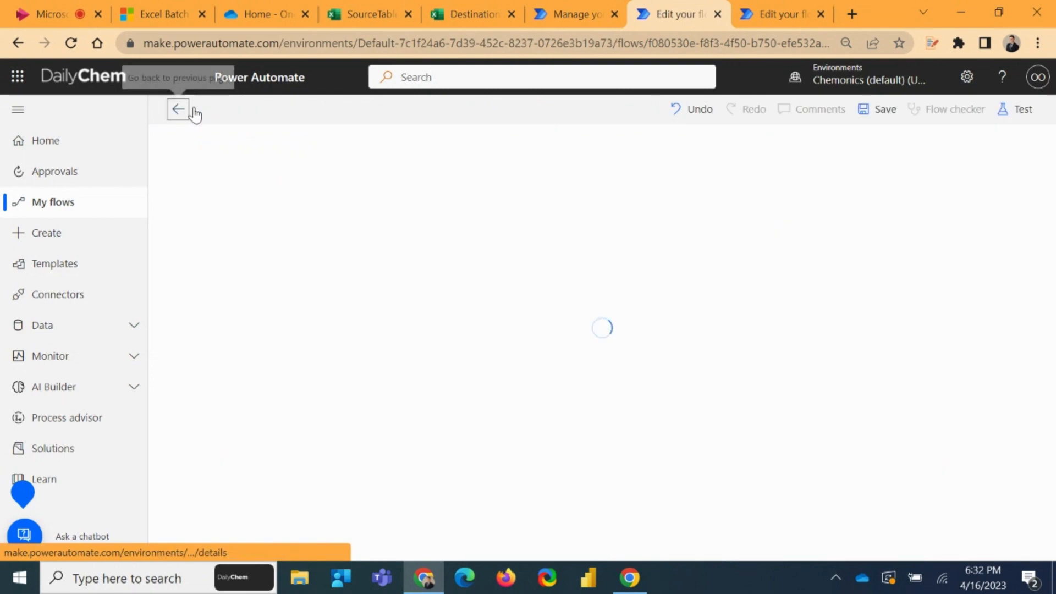
Examine the Status column in the DestinationTable workbook to find where the rows marked Complete end
left_click(470, 12)
scroll(858, 297, "up", 20)
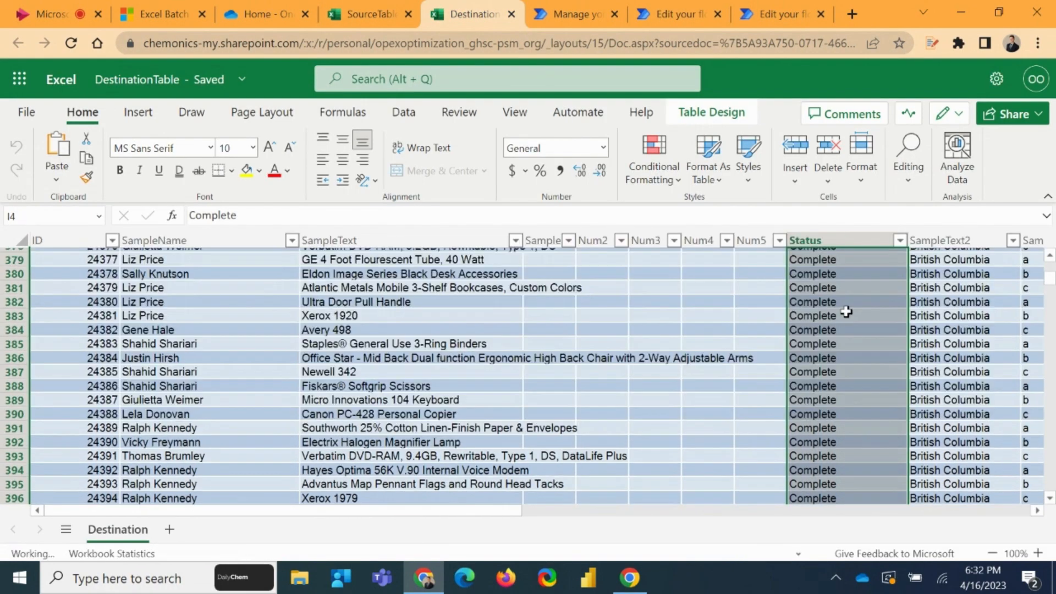
left_click(846, 312)
scroll(771, 307, "up", 17)
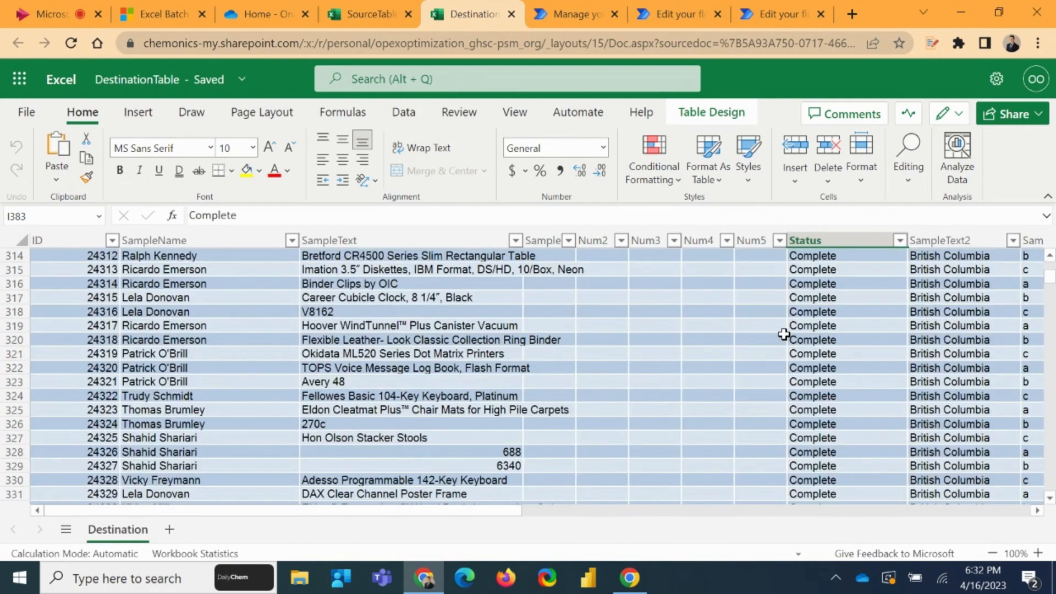
scroll(787, 332, "down", 19)
scroll(788, 330, "down", 20)
scroll(792, 330, "up", 12)
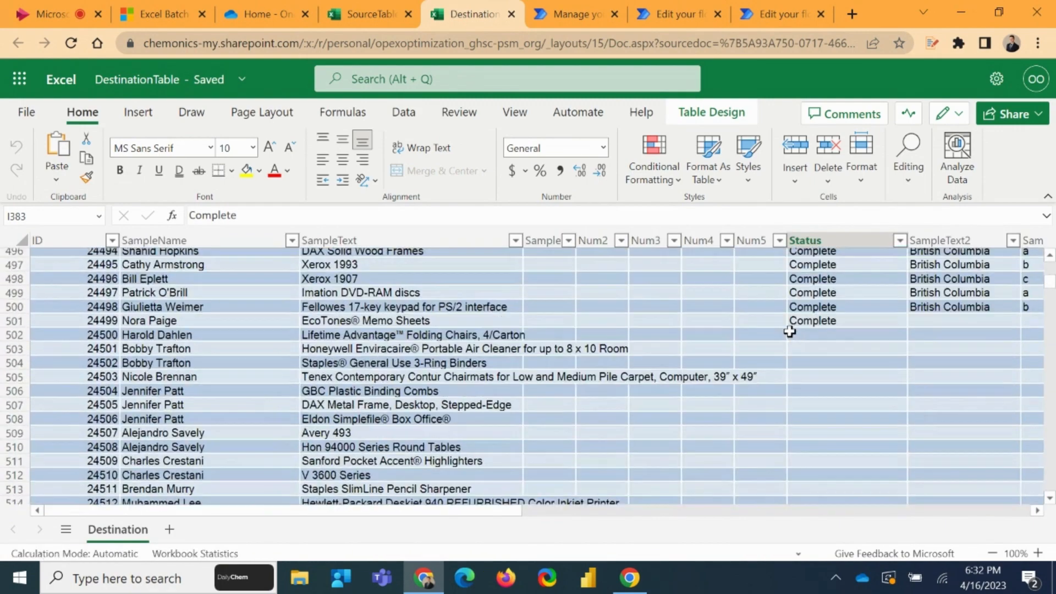
scroll(831, 429, "down", 2)
left_click(813, 420)
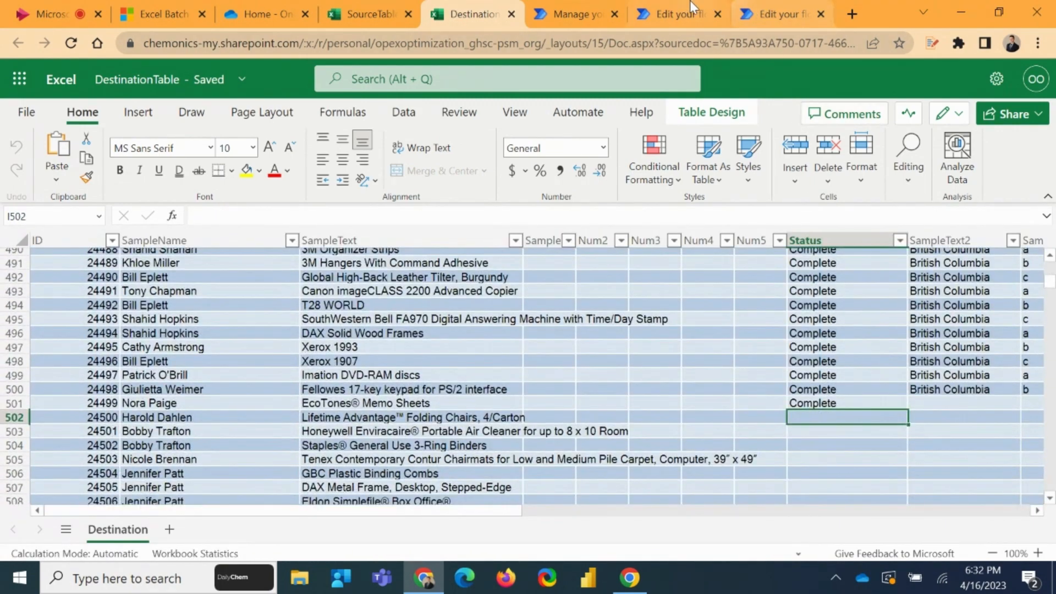
Return to the Excel Batch Delete V2 flow and expand the Batch Delete Excel scope and its Filter array action to check the deletion criteria
left_click(678, 14)
left_click(478, 290)
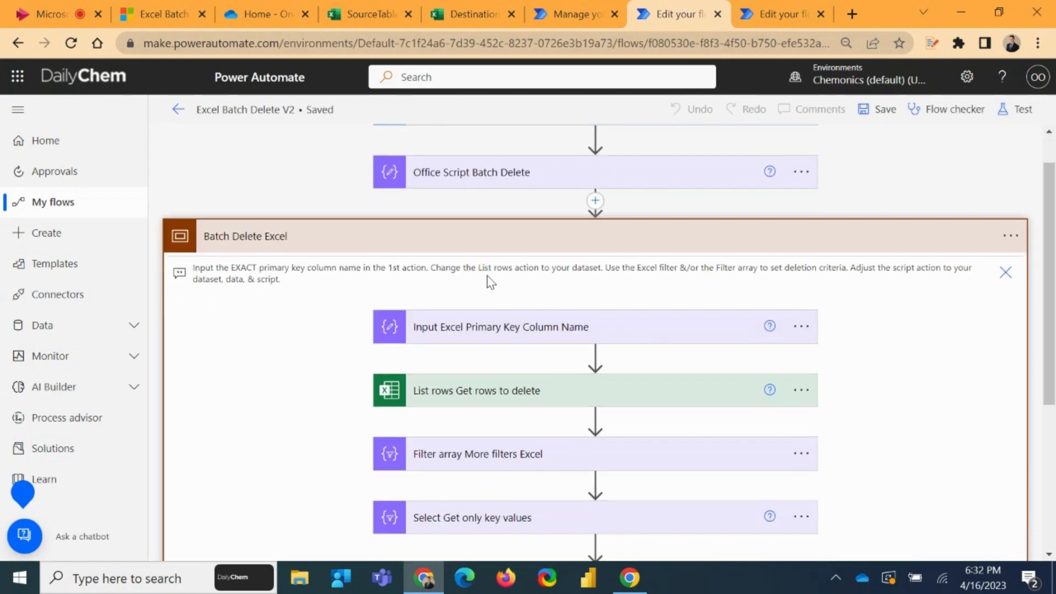
scroll(499, 325, "down", 2)
left_click(500, 324)
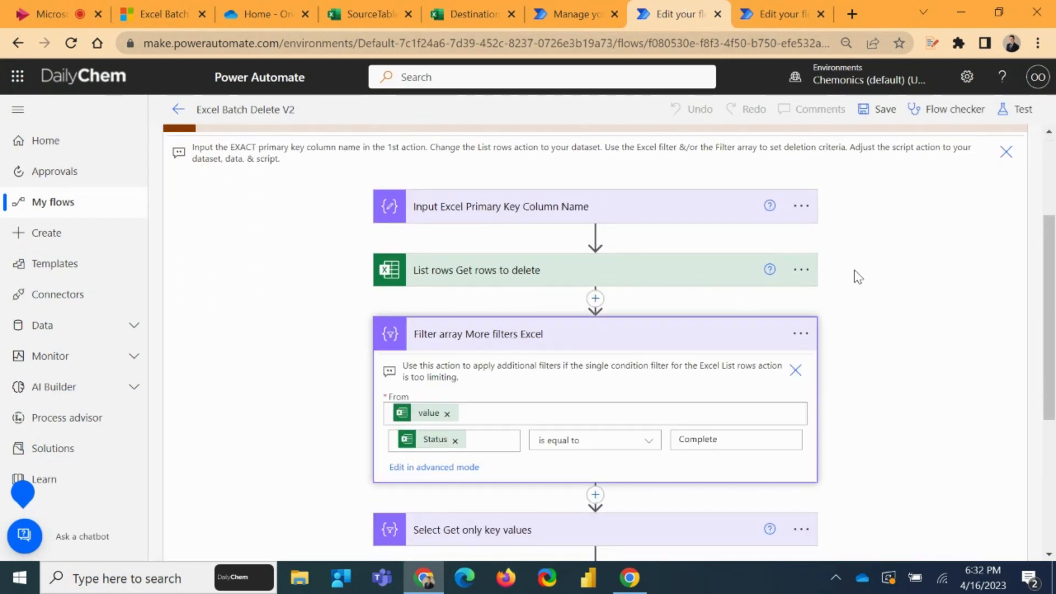
Run a manual test of the Excel Batch Delete V2 flow
scroll(939, 220, "up", 3)
left_click(1023, 109)
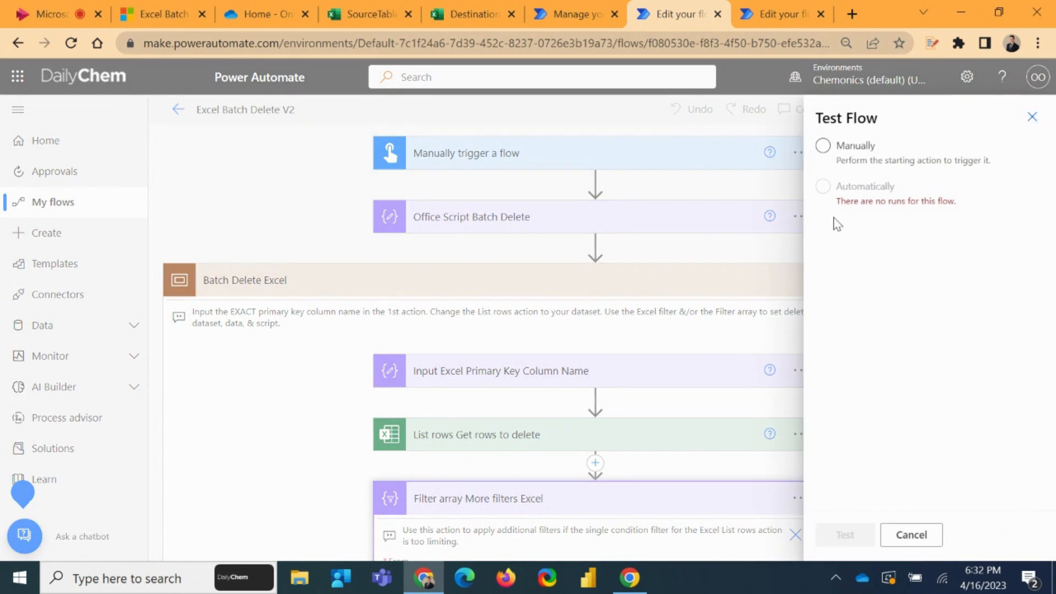
left_click(864, 533)
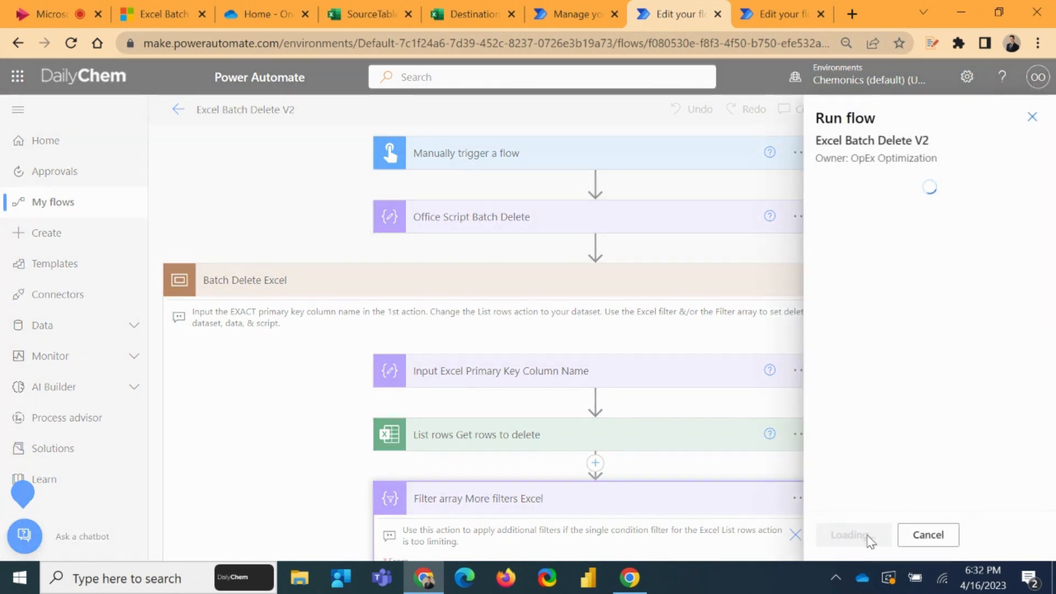
left_click(866, 538)
left_click(863, 538)
left_click(862, 538)
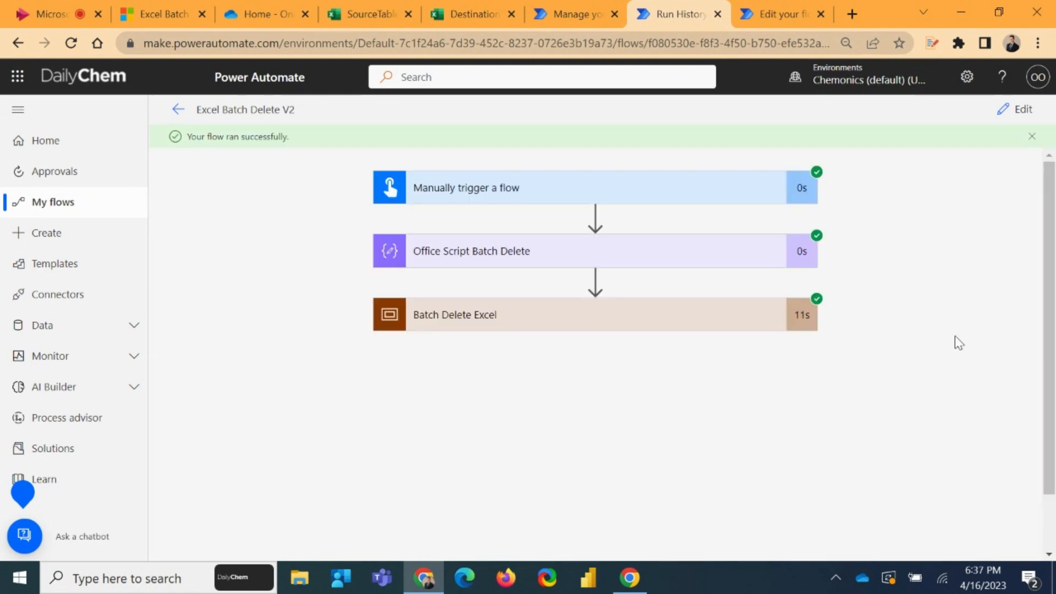
Check the DestinationTable rows after the run and examine the run's Filter array output inside the Batch Delete Excel scope
left_click(456, 12)
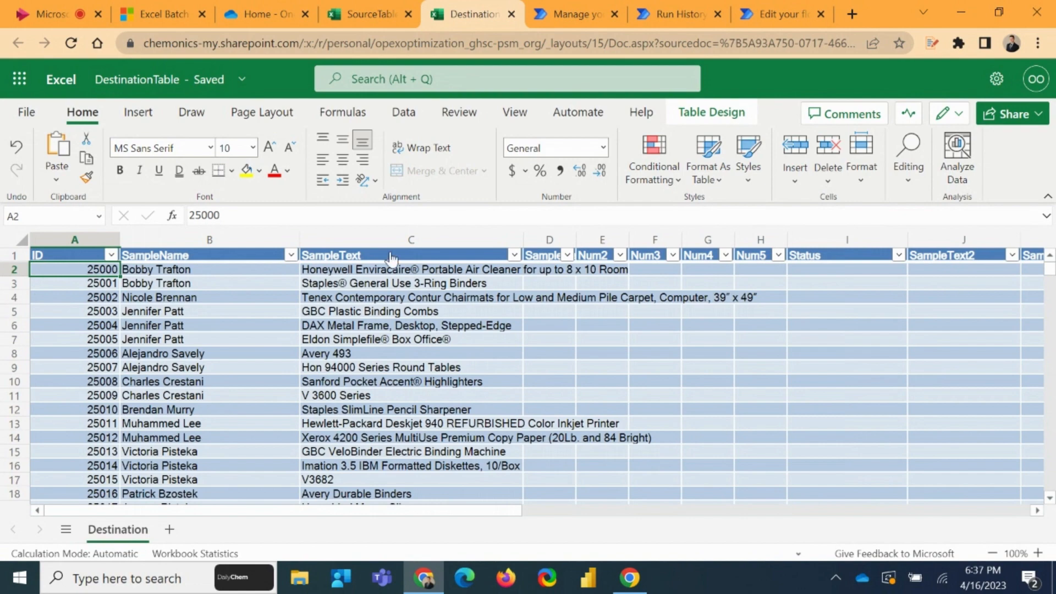
left_click(668, 14)
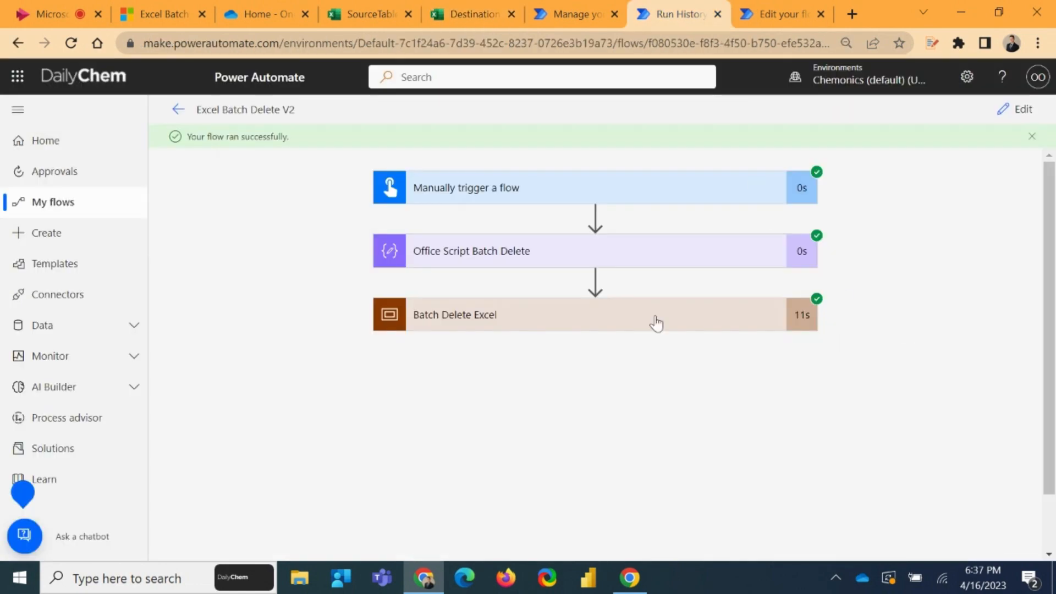
left_click(486, 316)
scroll(533, 325, "down", 3)
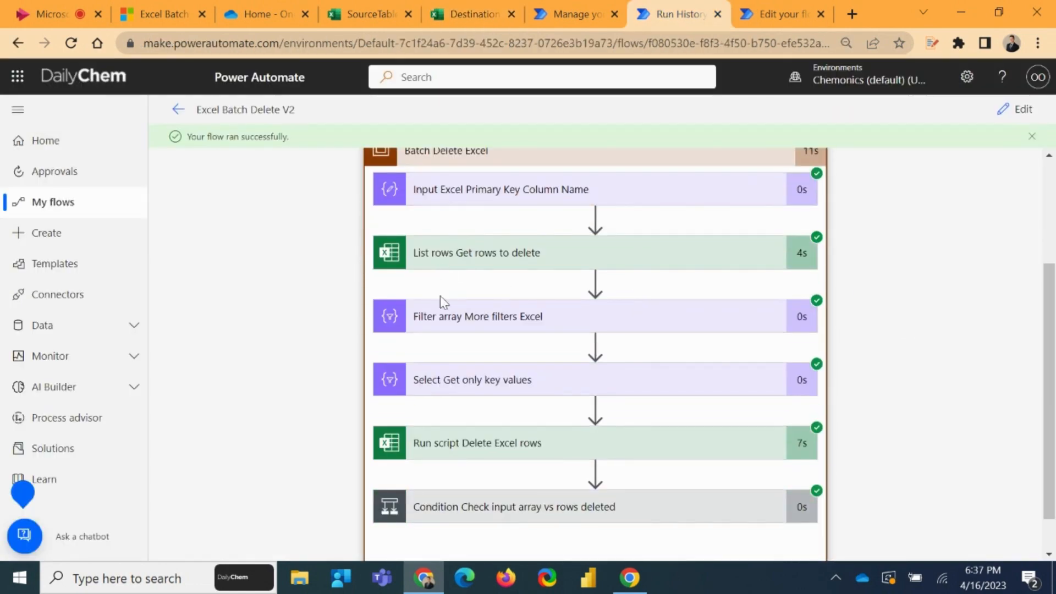
left_click(473, 325)
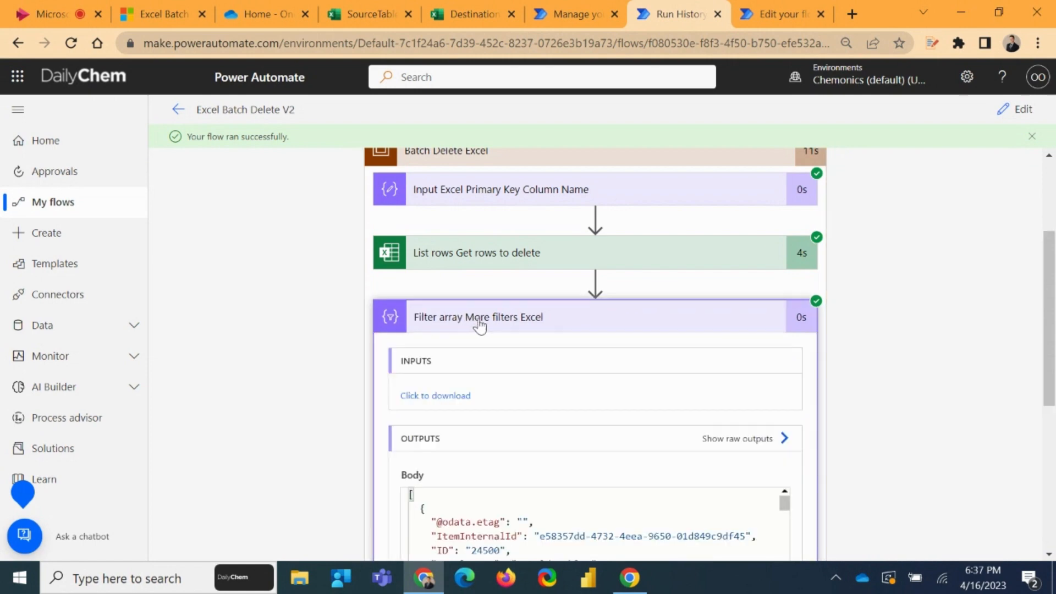
scroll(512, 291, "down", 5)
scroll(454, 238, "up", 3)
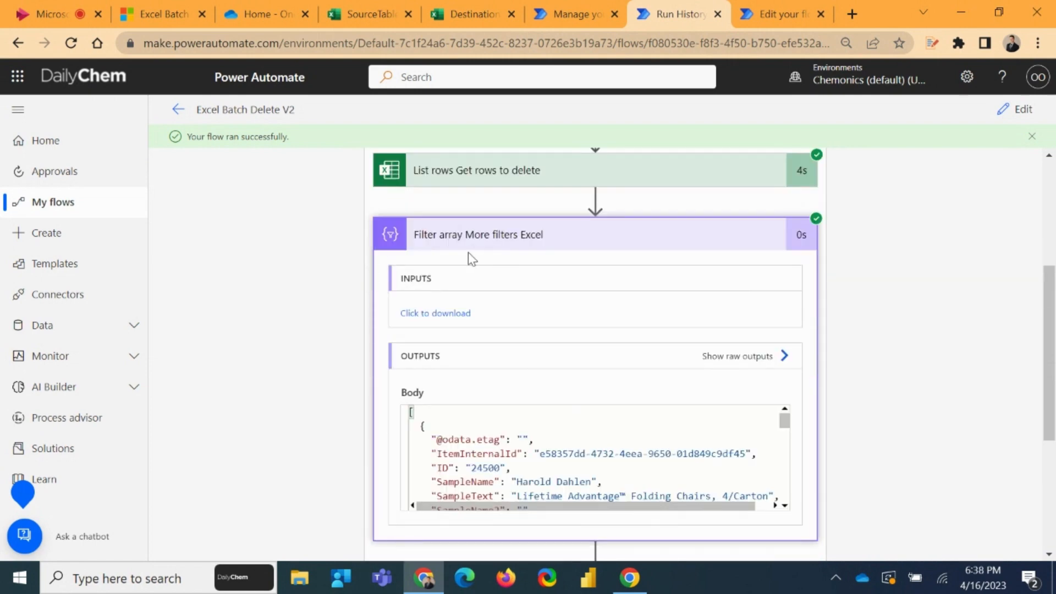
scroll(577, 489, "down", 3)
scroll(576, 468, "down", 15)
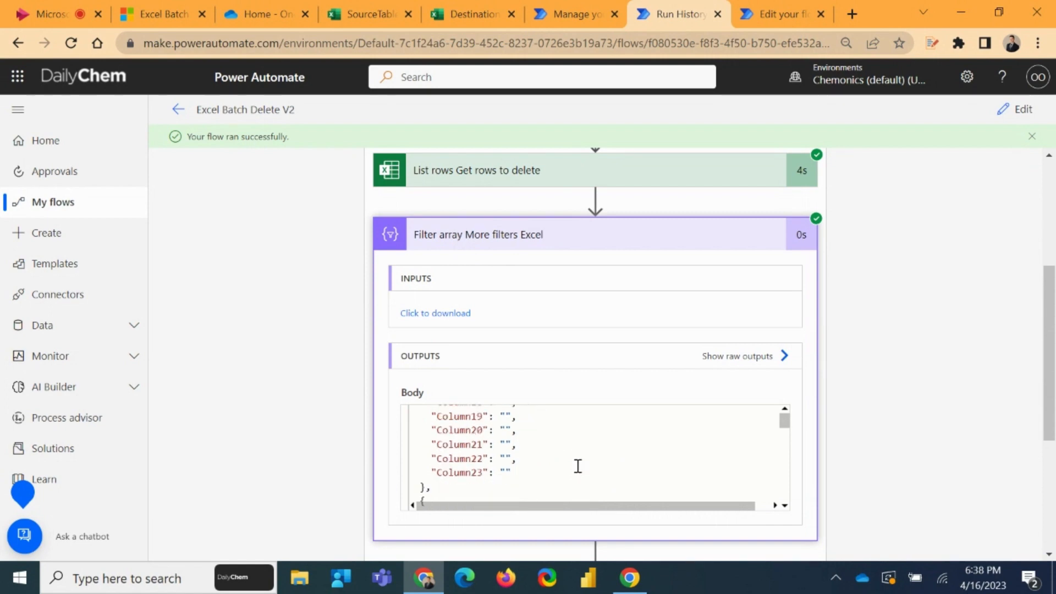
left_click(460, 242)
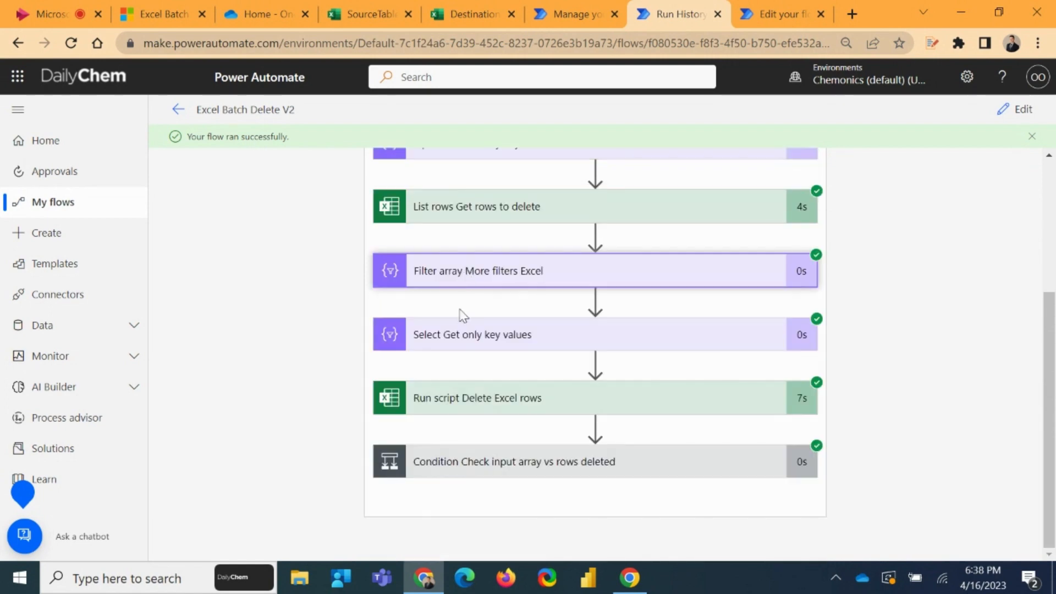
Examine the first and last primary key values in the output of the run's Select Get only key values action
left_click(456, 340)
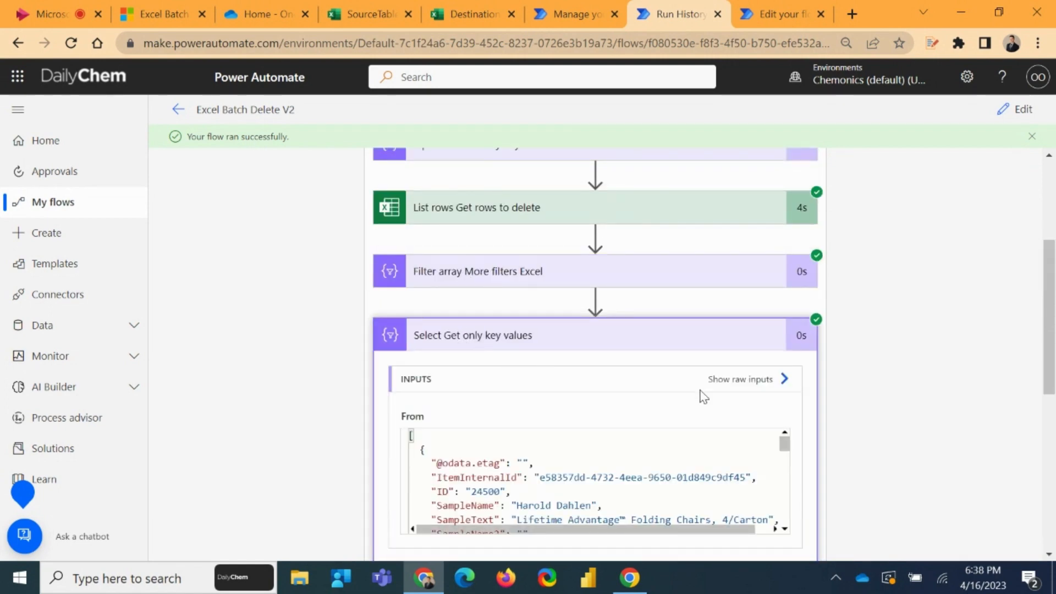
scroll(884, 316, "down", 5)
scroll(884, 315, "down", 3)
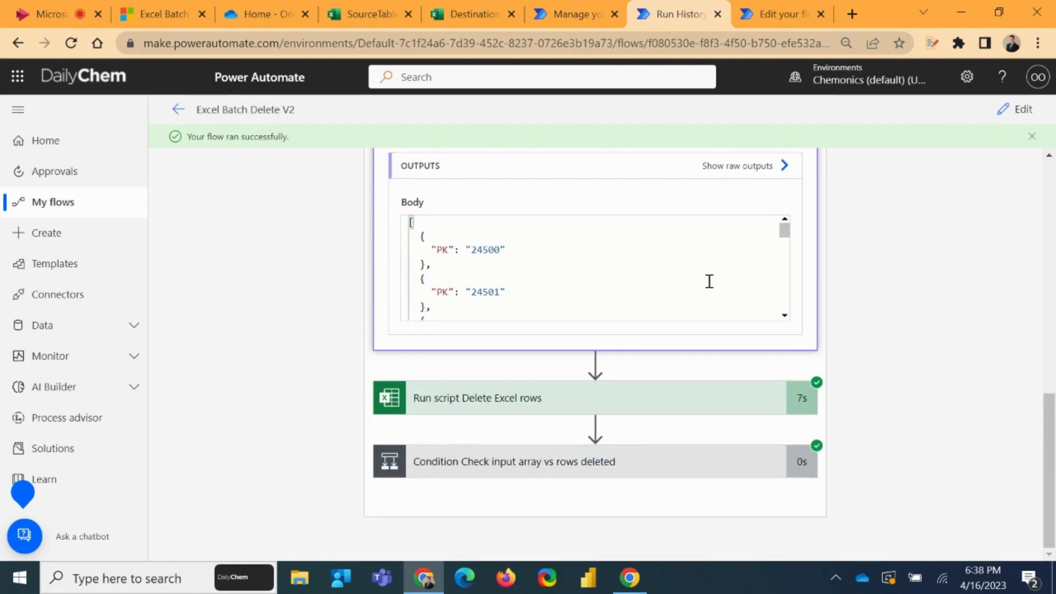
left_click_drag(467, 248, 504, 249)
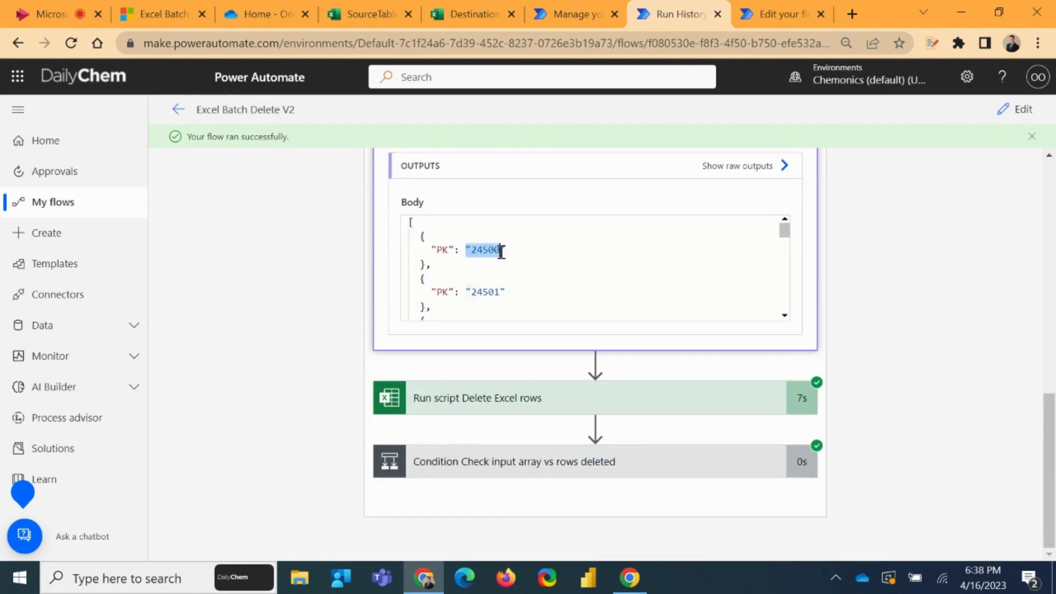
left_click_drag(784, 230, 787, 317)
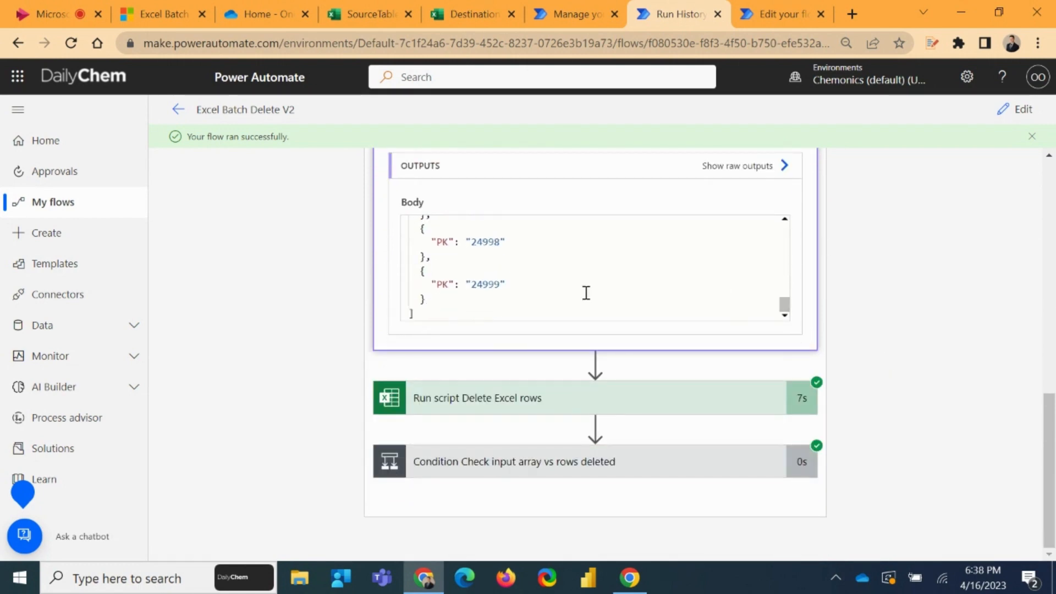
left_click_drag(473, 283, 508, 286)
Collapse the Select action and the Batch Delete Excel scope in the run view, and dismiss the run notification
scroll(820, 401, "up", 7)
left_click(726, 329)
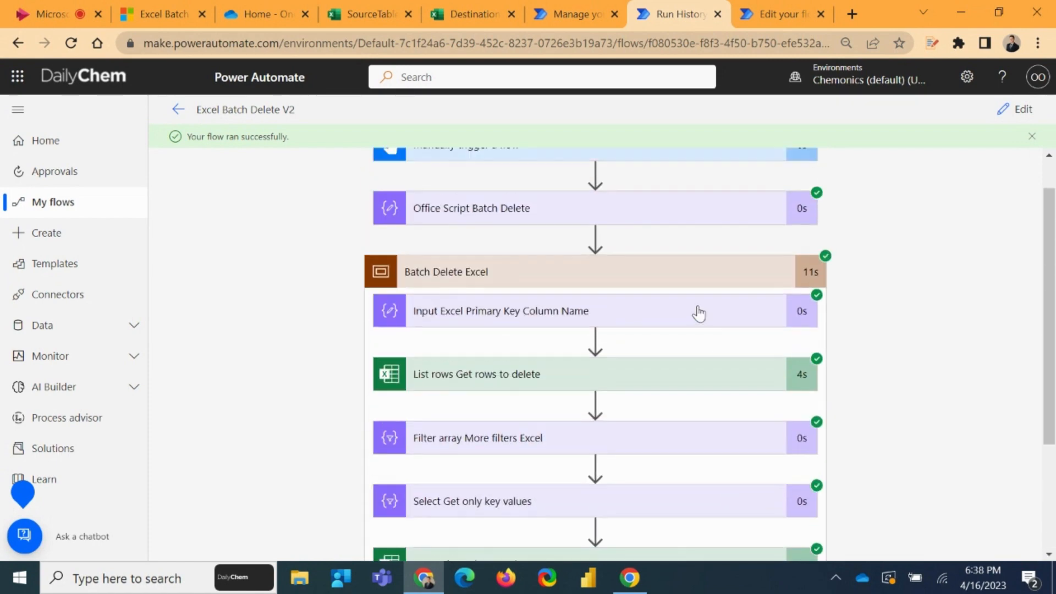
left_click(656, 274)
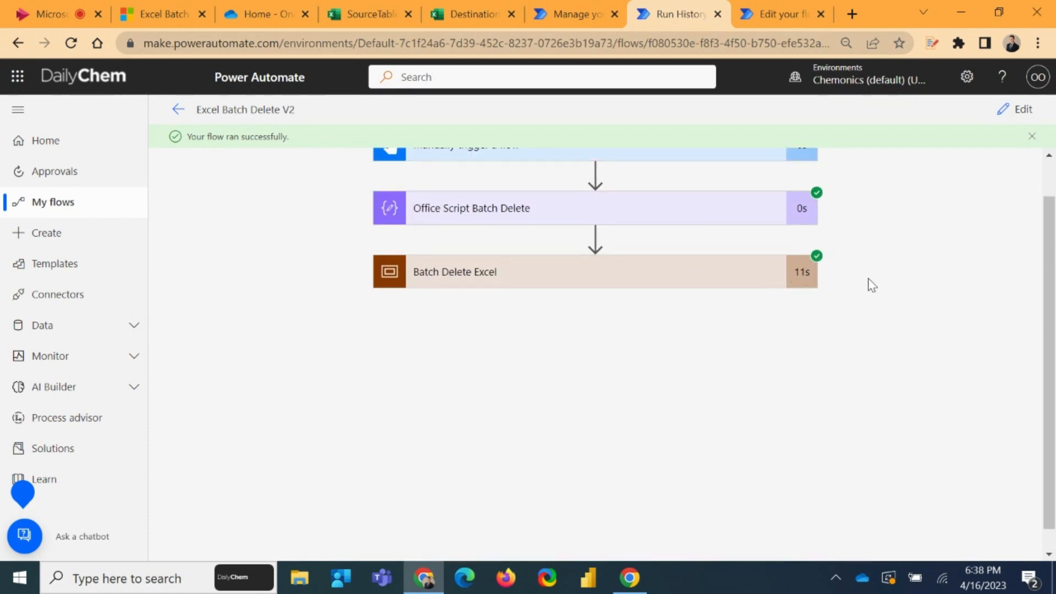
left_click(1031, 136)
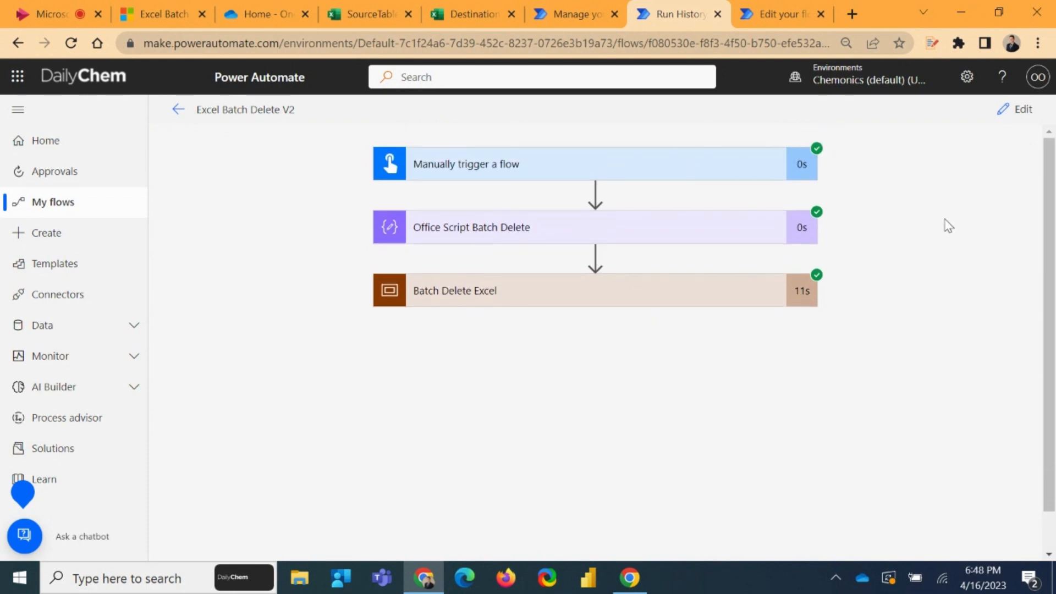
Switch to the Excel Batch Delete V2 Sync flow and expand PlaceholderValue, the Get all data scope and List rows Example source data
left_click(163, 16)
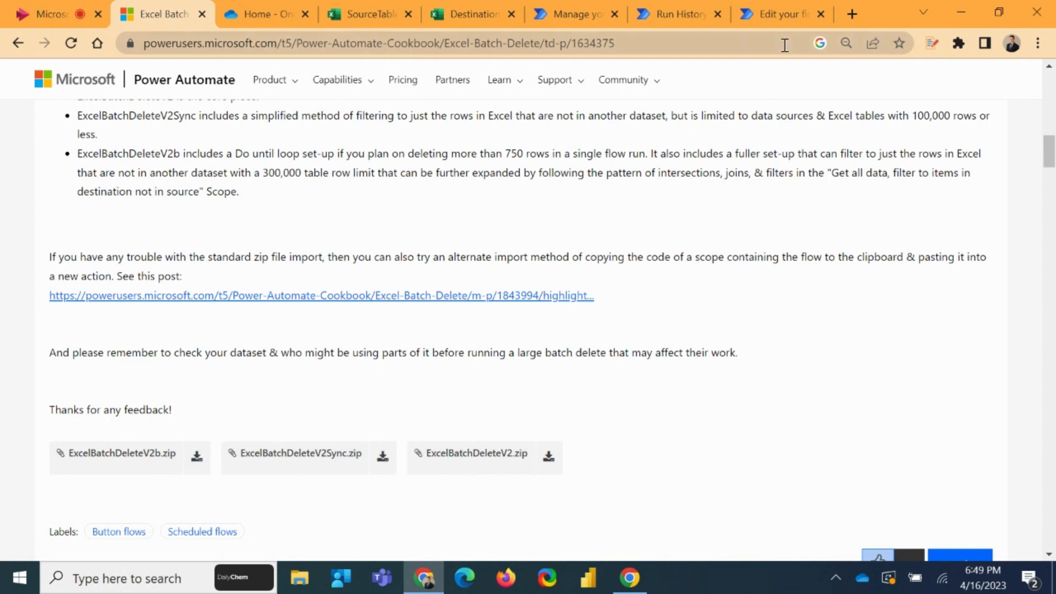
left_click(776, 14)
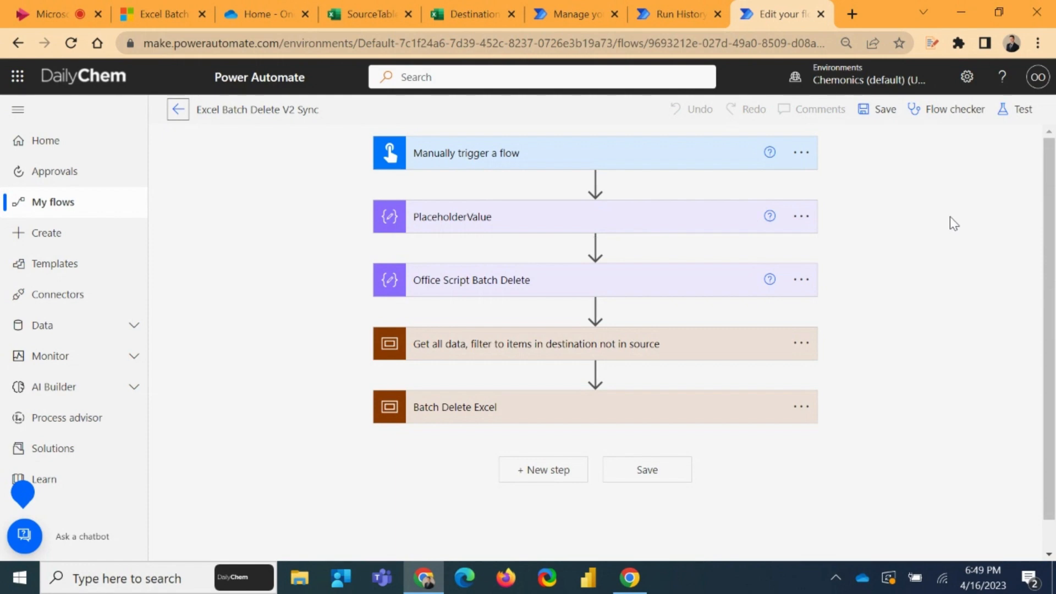
left_click(712, 220)
scroll(660, 388, "down", 1)
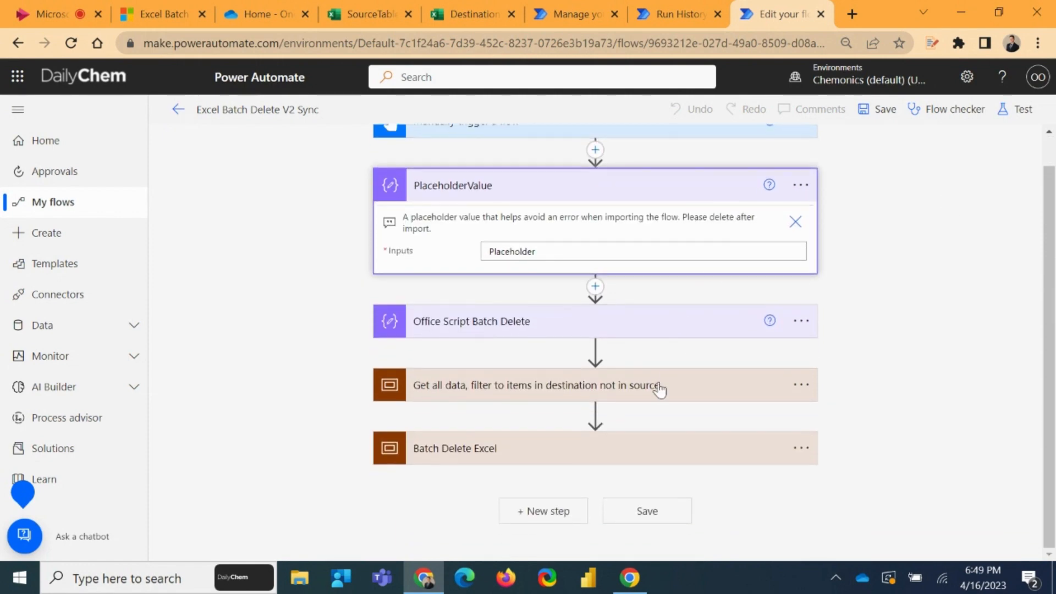
left_click(672, 391)
scroll(740, 354, "down", 3)
left_click(590, 324)
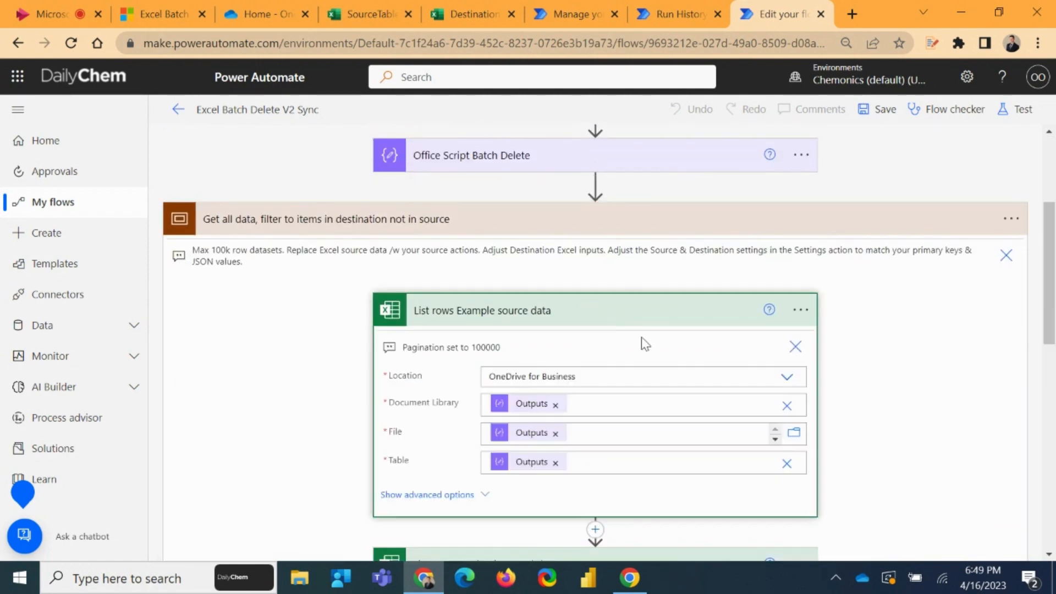
scroll(715, 337, "down", 3)
scroll(748, 330, "up", 3)
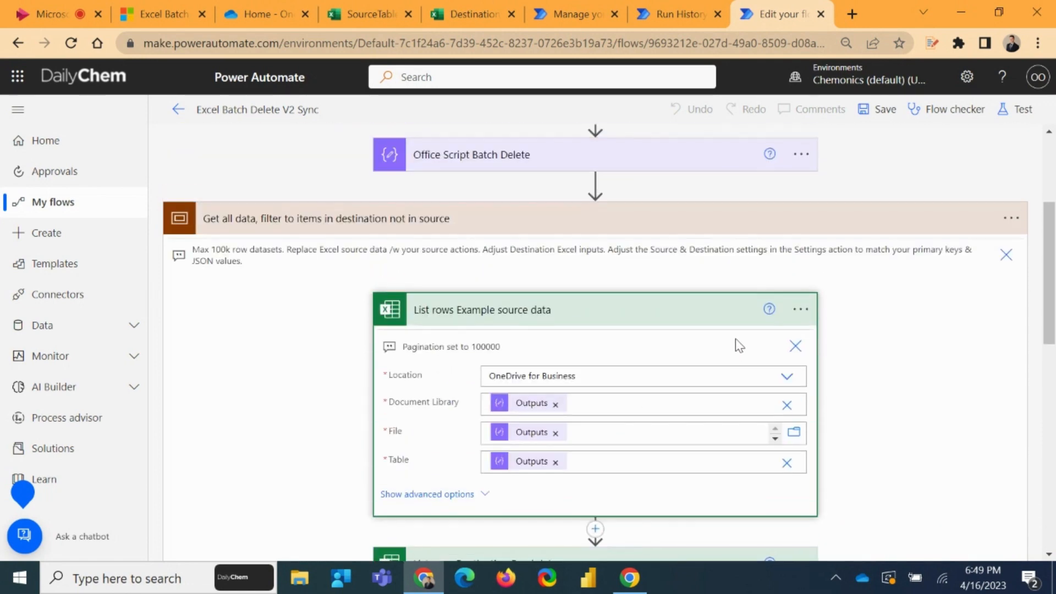
scroll(837, 335, "up", 3)
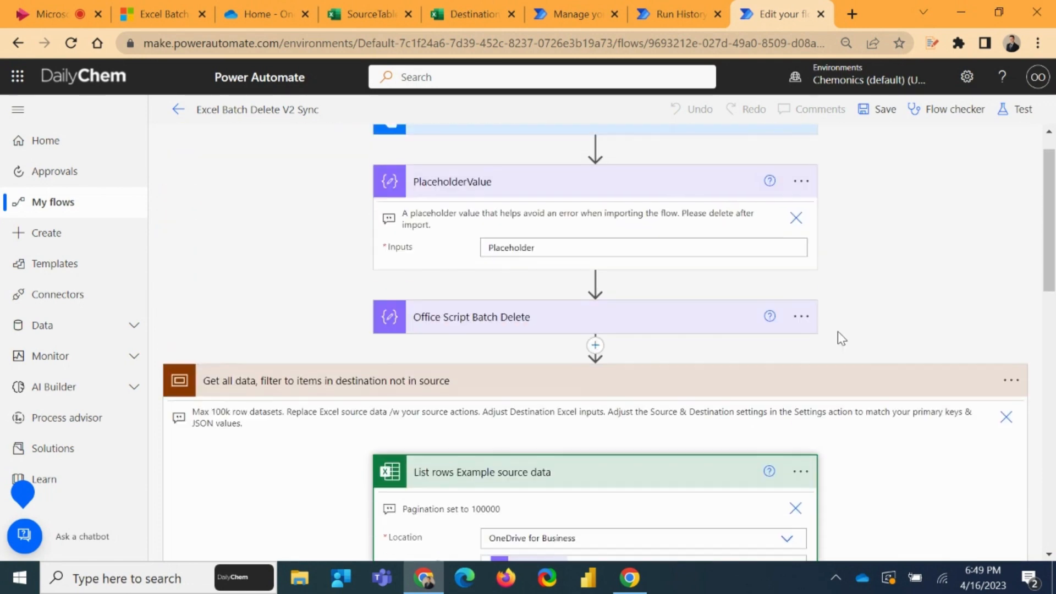
Delete the PlaceholderValue action from the Excel Batch Delete V2 Sync flow
left_click(801, 185)
left_click(857, 377)
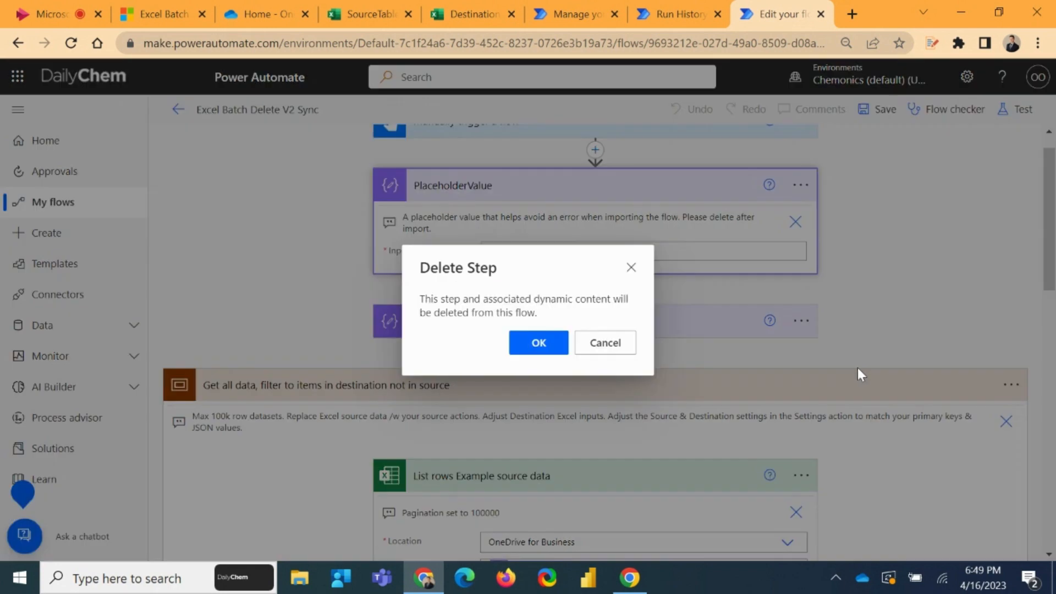
left_click(550, 344)
Set List rows Example source data to the OneDrive document library, the file /SourceTable.xlsx and the table Table1
scroll(862, 246, "down", 2)
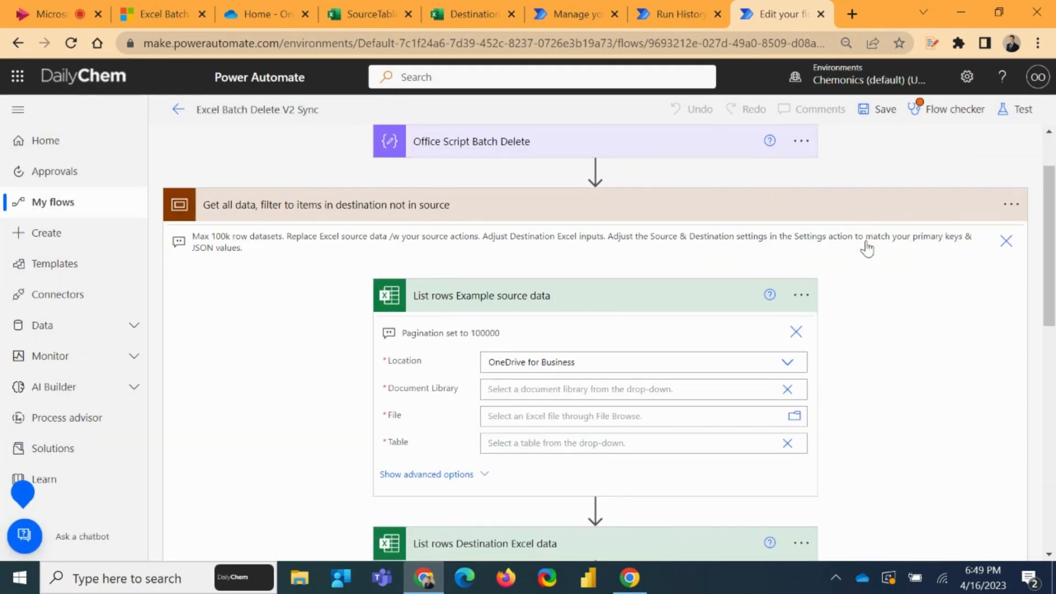
left_click(787, 355)
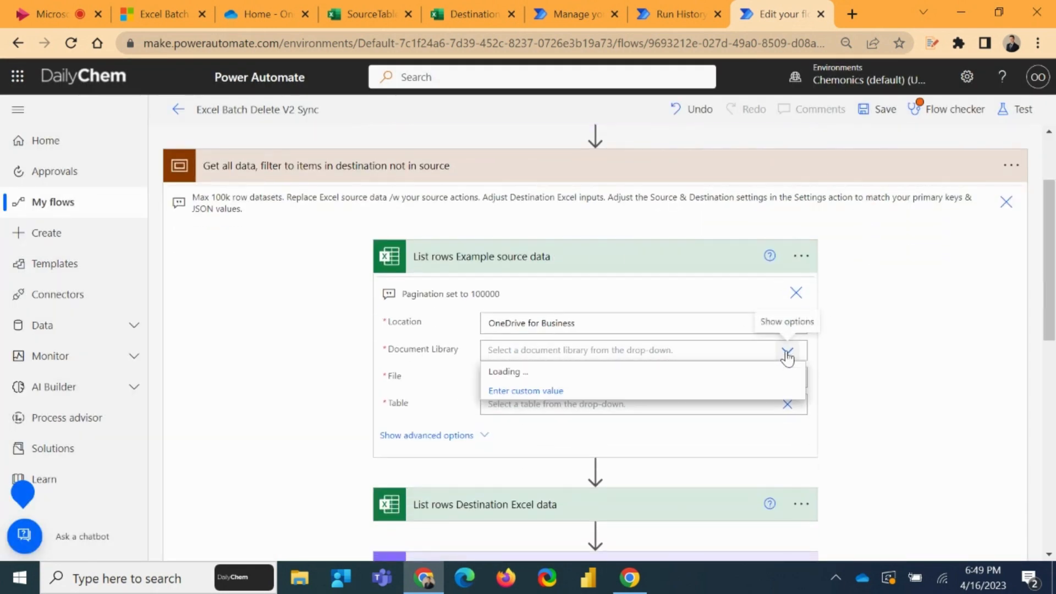
left_click(503, 369)
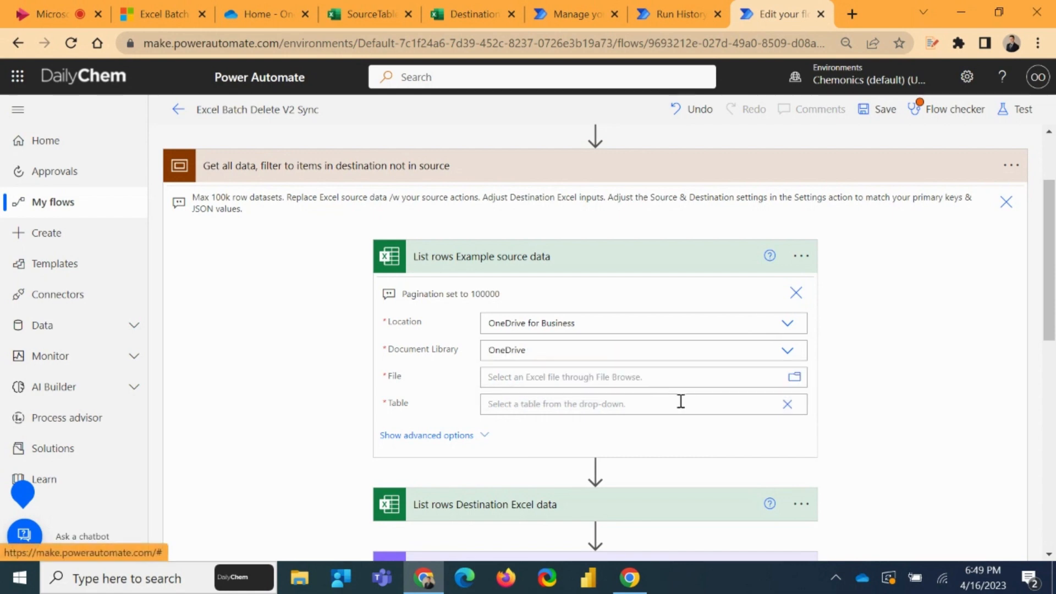
left_click(801, 378)
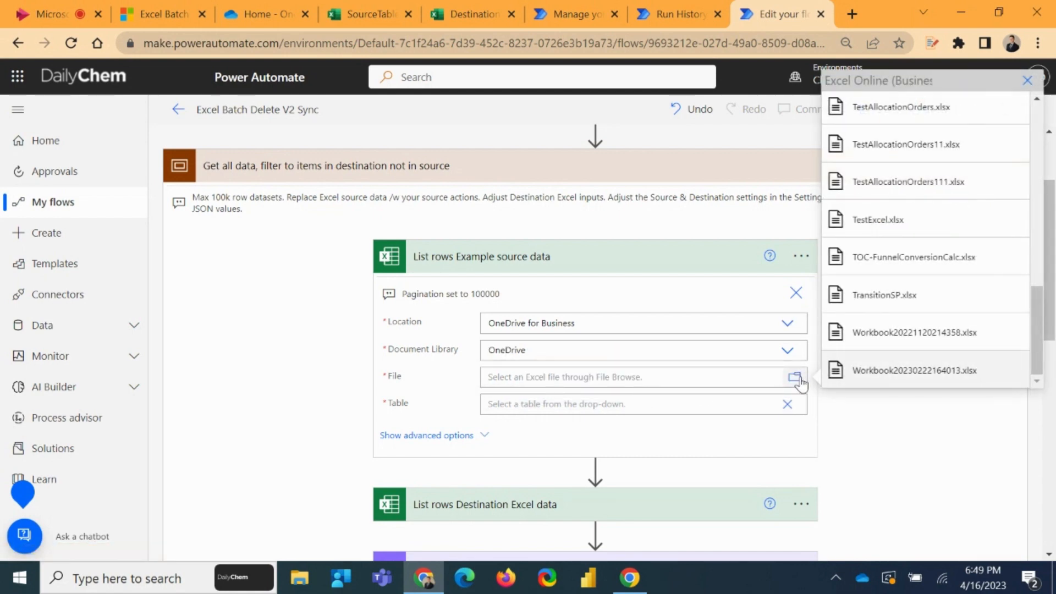
scroll(941, 308, "up", 5)
scroll(949, 308, "down", 8)
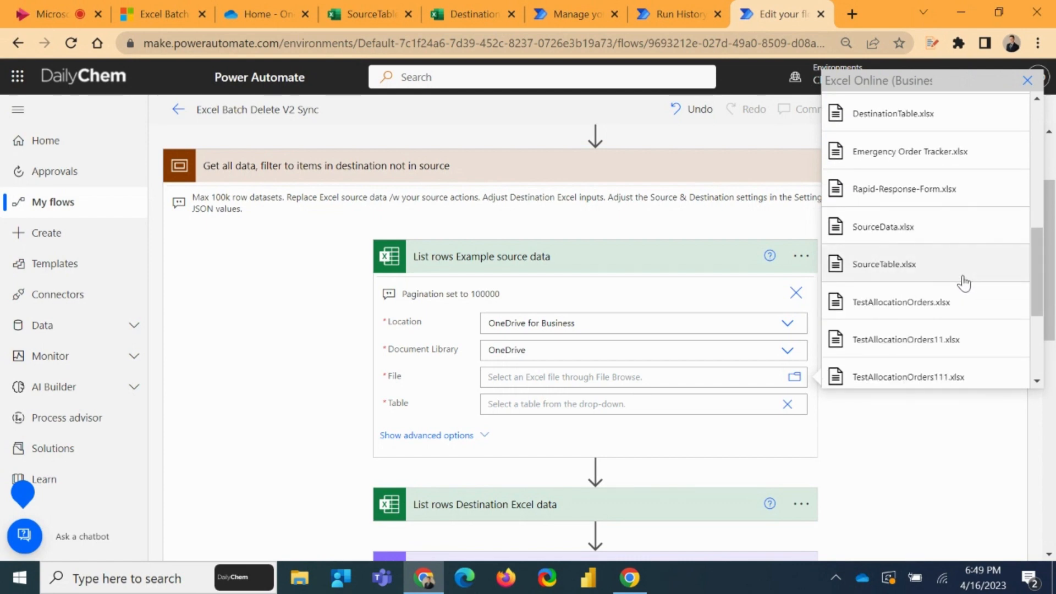
left_click(913, 269)
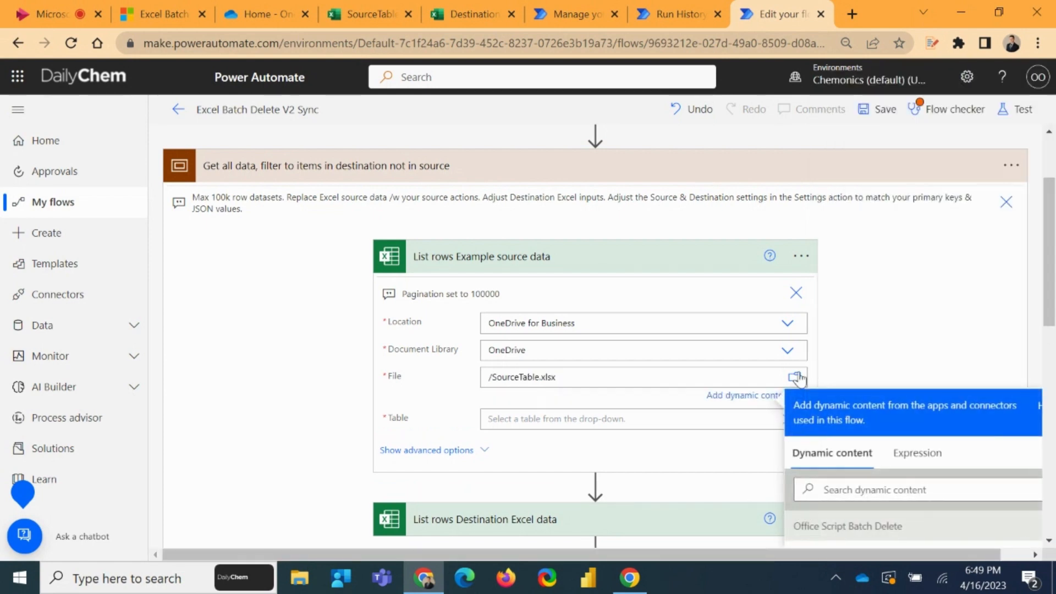
left_click(773, 421)
left_click(785, 419)
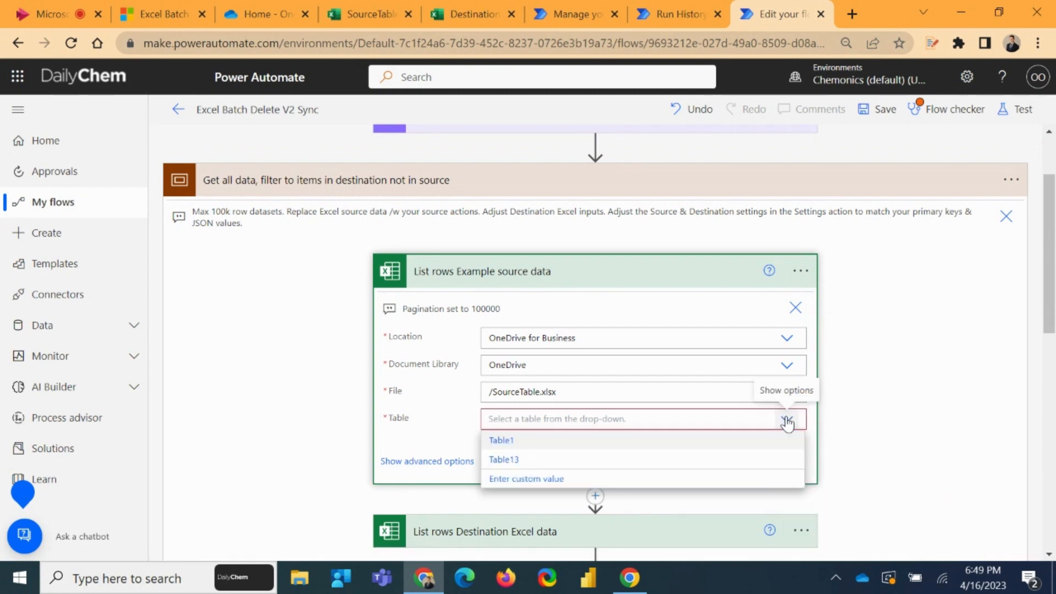
left_click(512, 440)
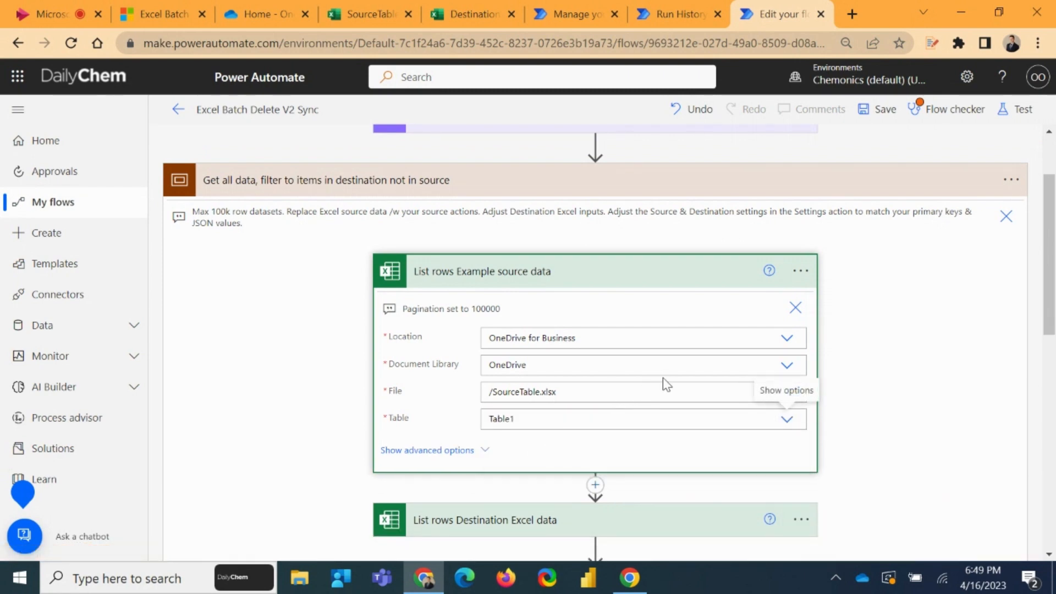
Expand the Settings action and examine its SourceValuesJSON reference to the source rows
scroll(684, 352, "down", 2)
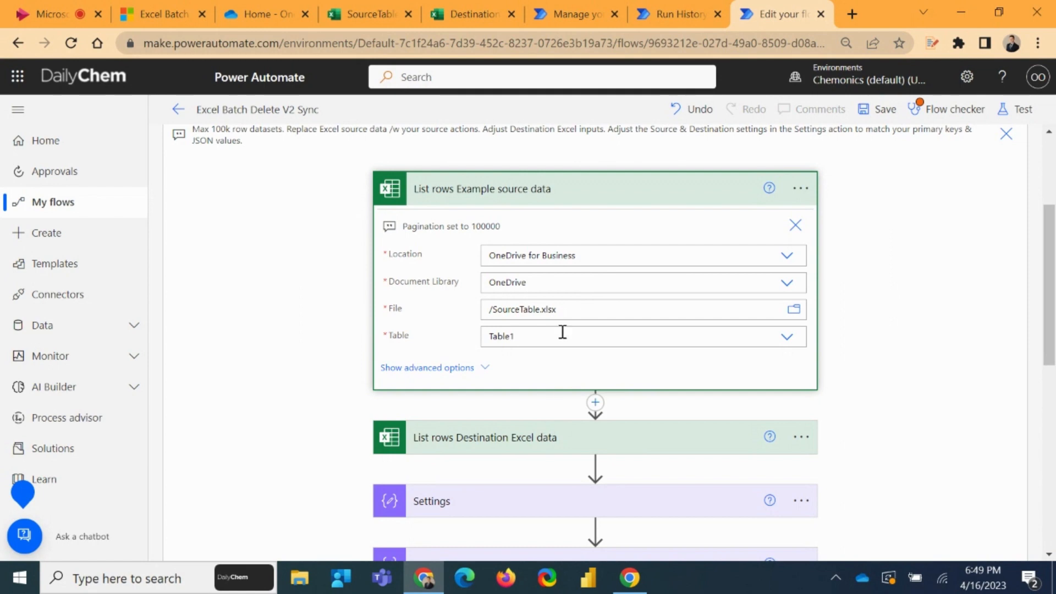
scroll(576, 392, "down", 2)
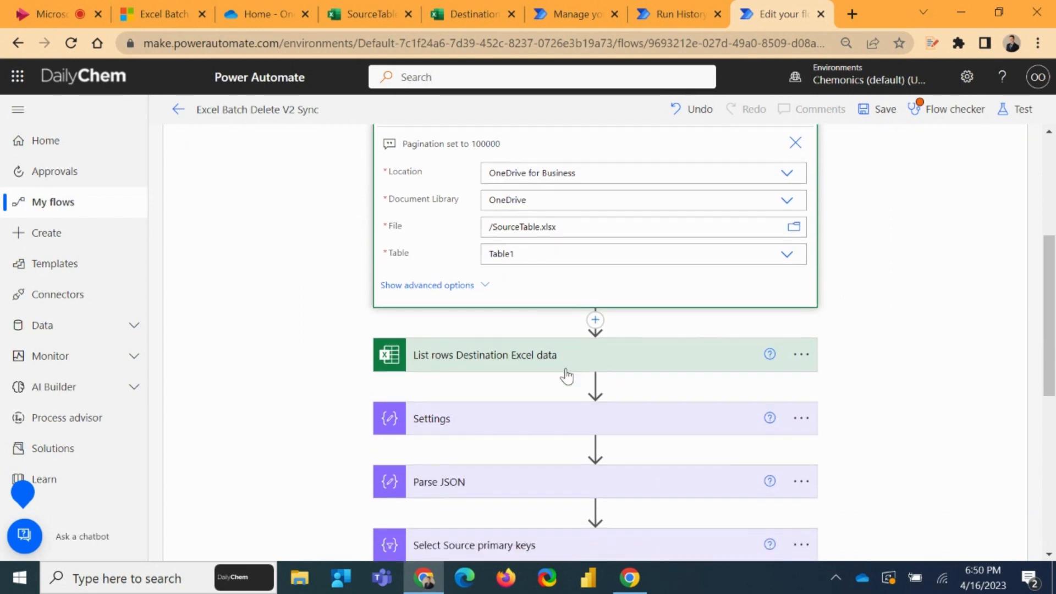
left_click(510, 419)
scroll(576, 367, "down", 2)
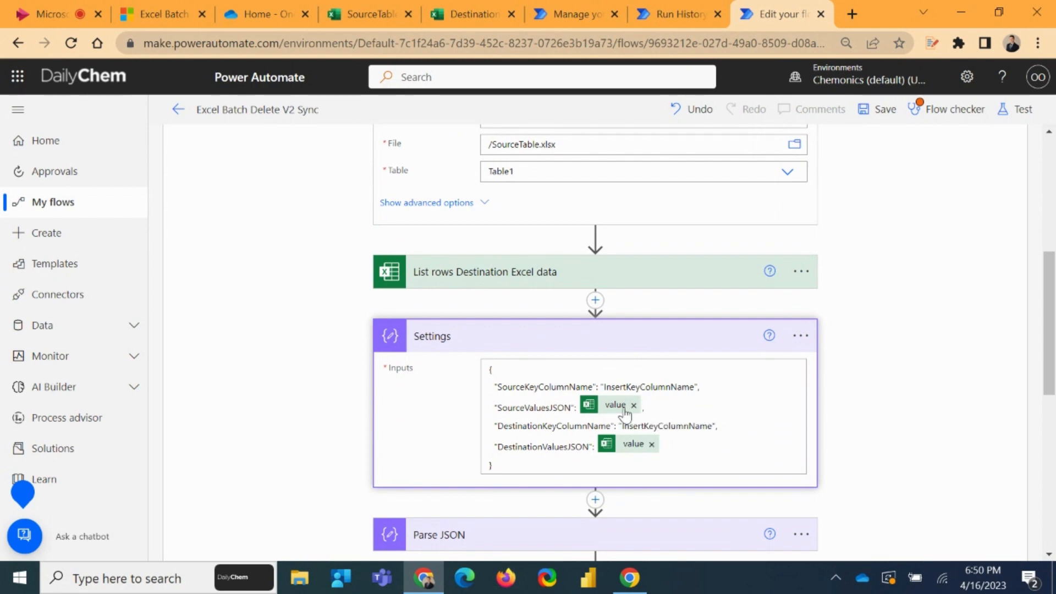
mouse_move(625, 410)
left_click(577, 406)
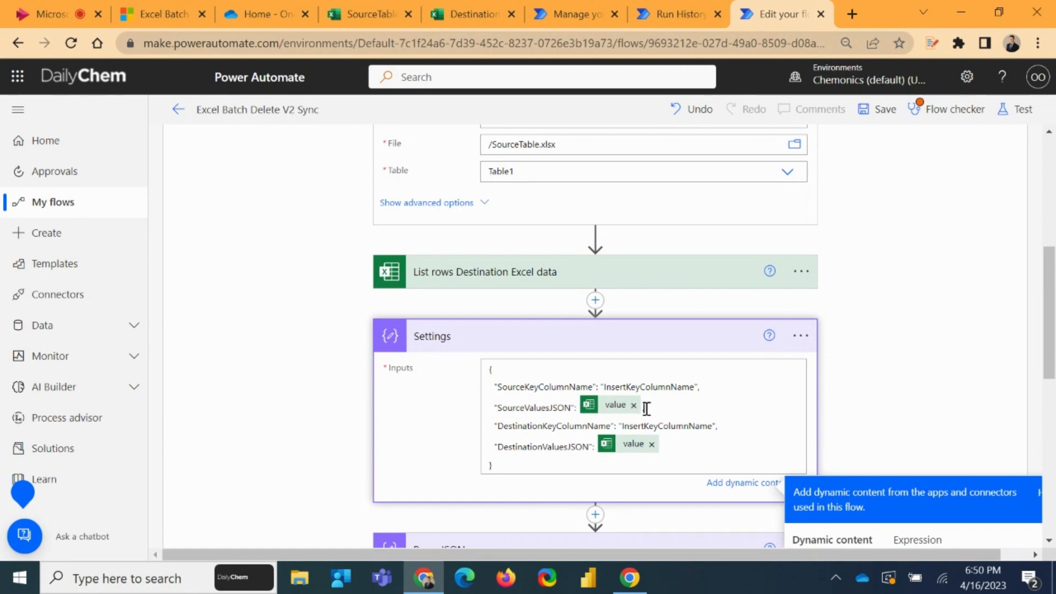
Expand List rows Destination Excel data and set its document library to OneDrive
scroll(698, 400, "up", 3)
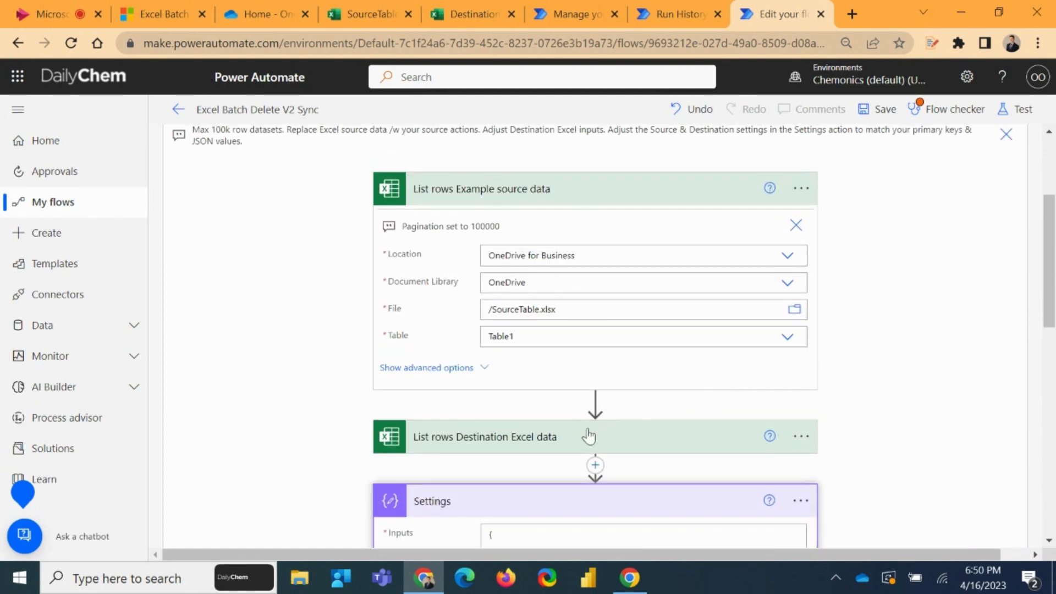
left_click(604, 430)
scroll(671, 362, "down", 3)
scroll(671, 362, "down", 5)
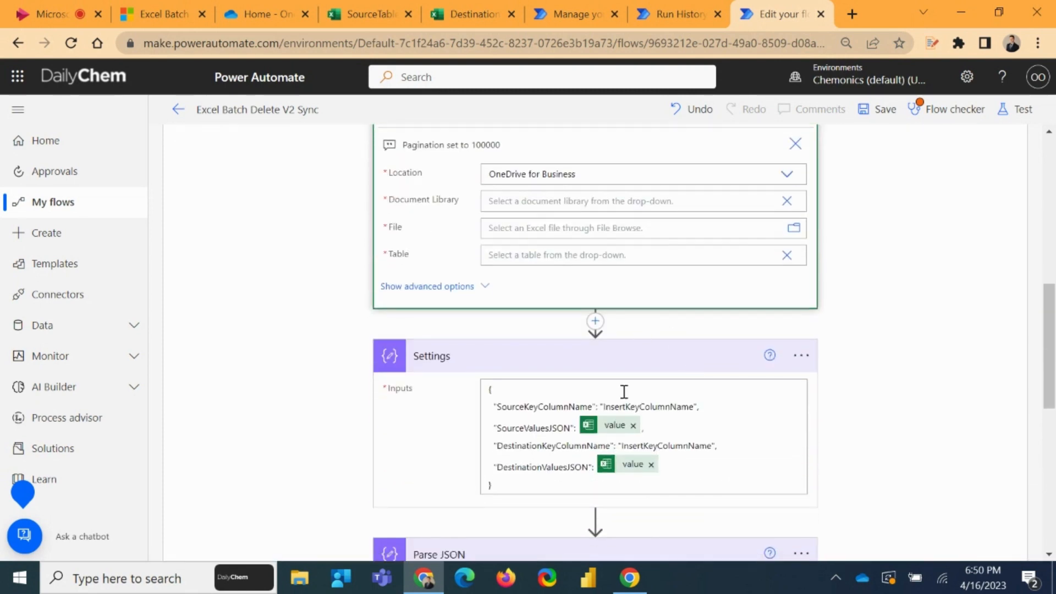
scroll(565, 357, "down", 3)
scroll(641, 462, "up", 7)
scroll(658, 421, "down", 2)
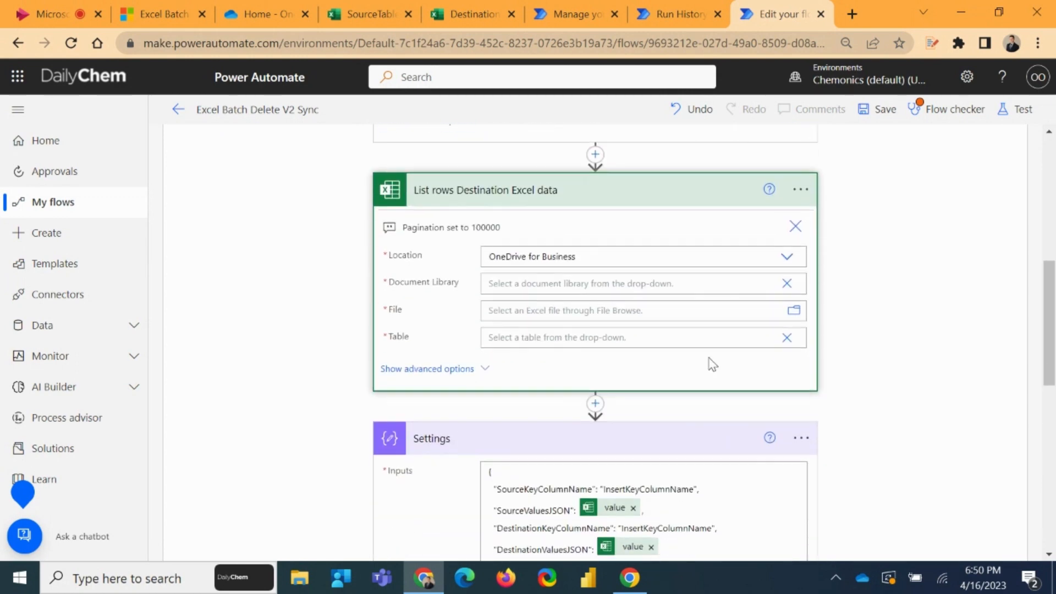
left_click(792, 286)
left_click(550, 308)
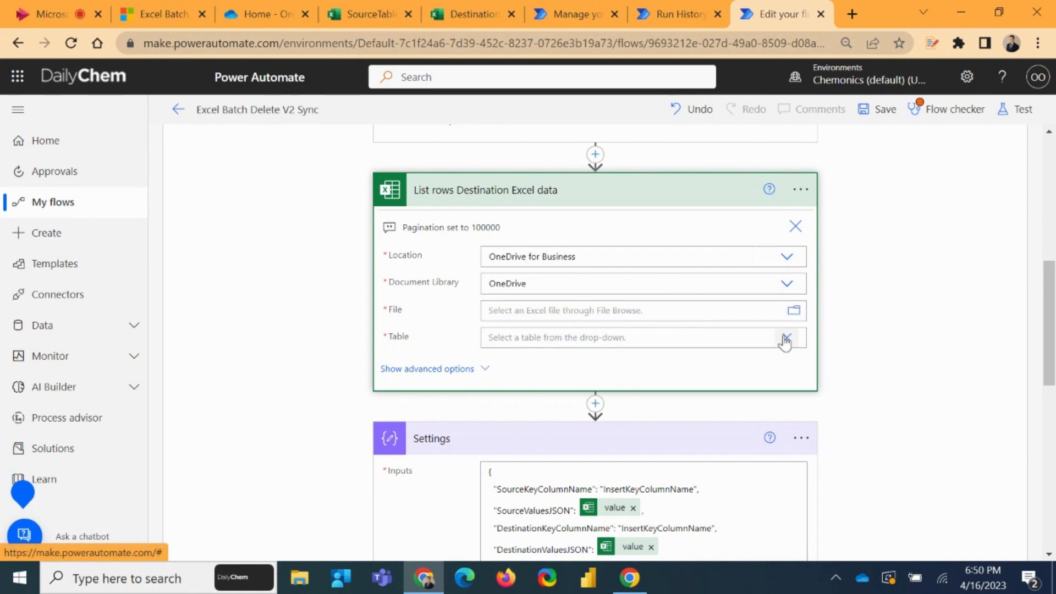
Set the file of List rows Destination Excel data to /DestinationTable.xlsx and its table to Table1
left_click(794, 311)
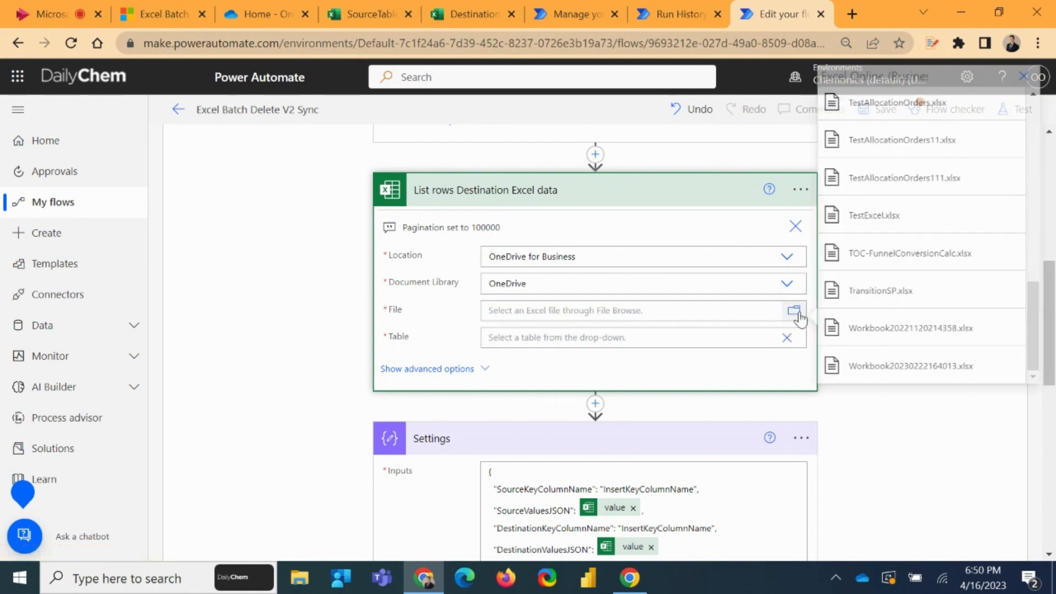
scroll(926, 321, "up", 5)
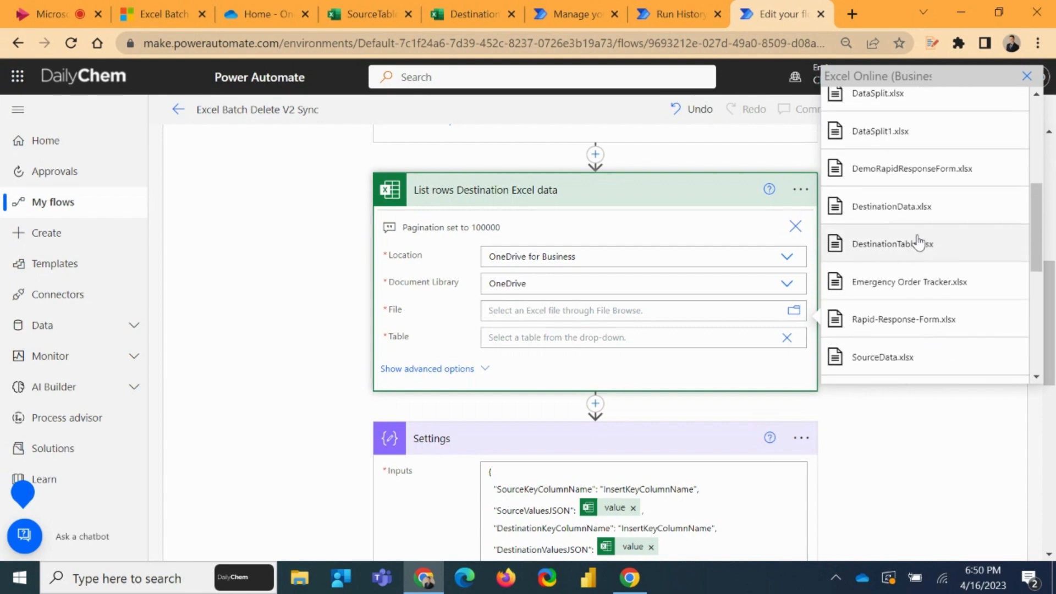
left_click(922, 243)
left_click(699, 353)
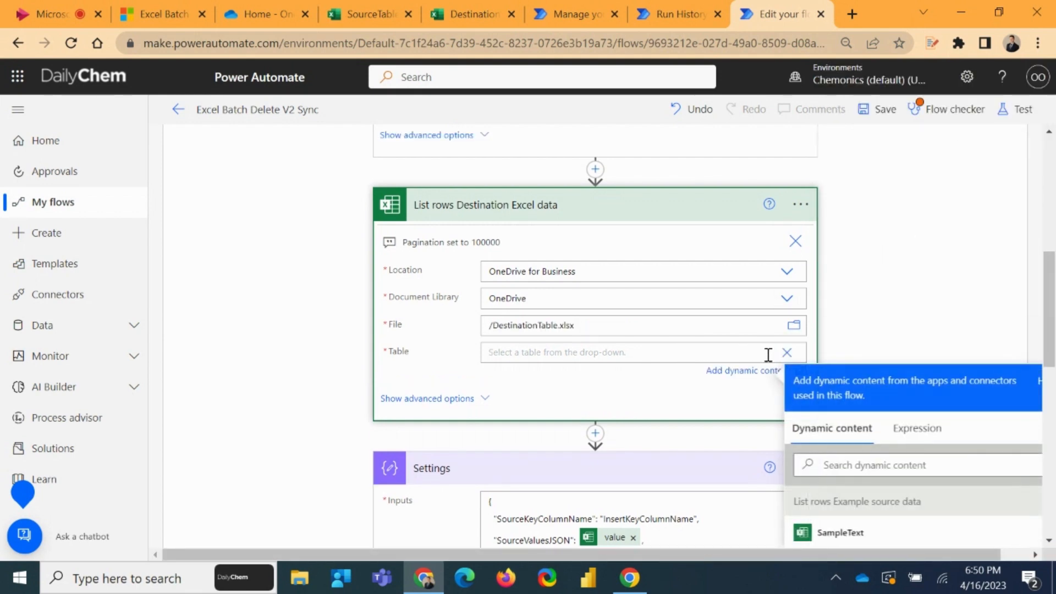
left_click(785, 351)
left_click(547, 377)
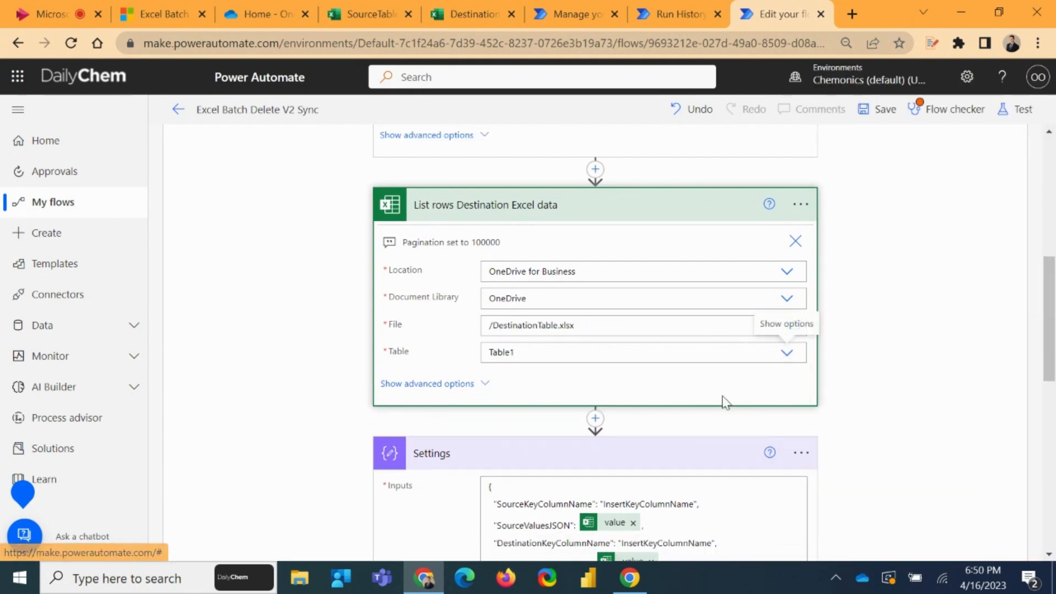
Replace the SourceKeyColumnName and DestinationKeyColumnName placeholders in the Settings action with ID
scroll(722, 395, "down", 3)
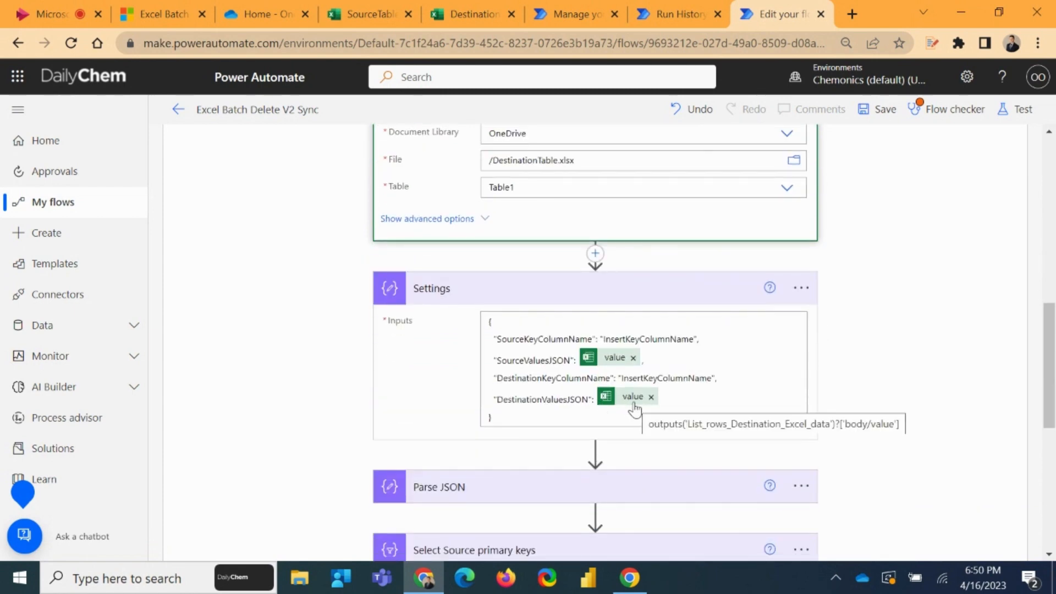
scroll(655, 346, "up", 3)
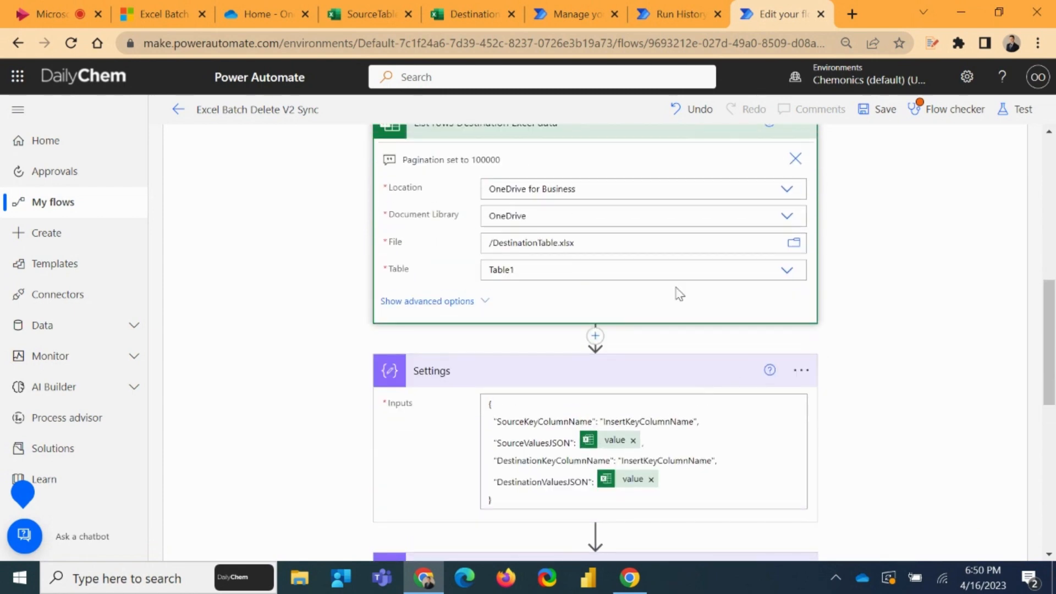
scroll(504, 298, "down", 4)
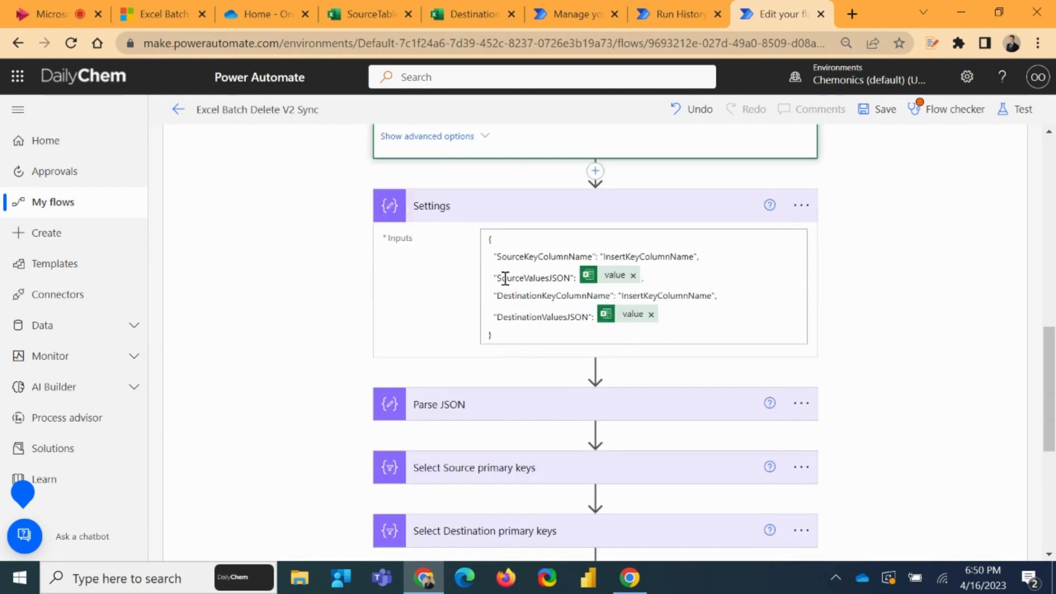
scroll(502, 278, "up", 1)
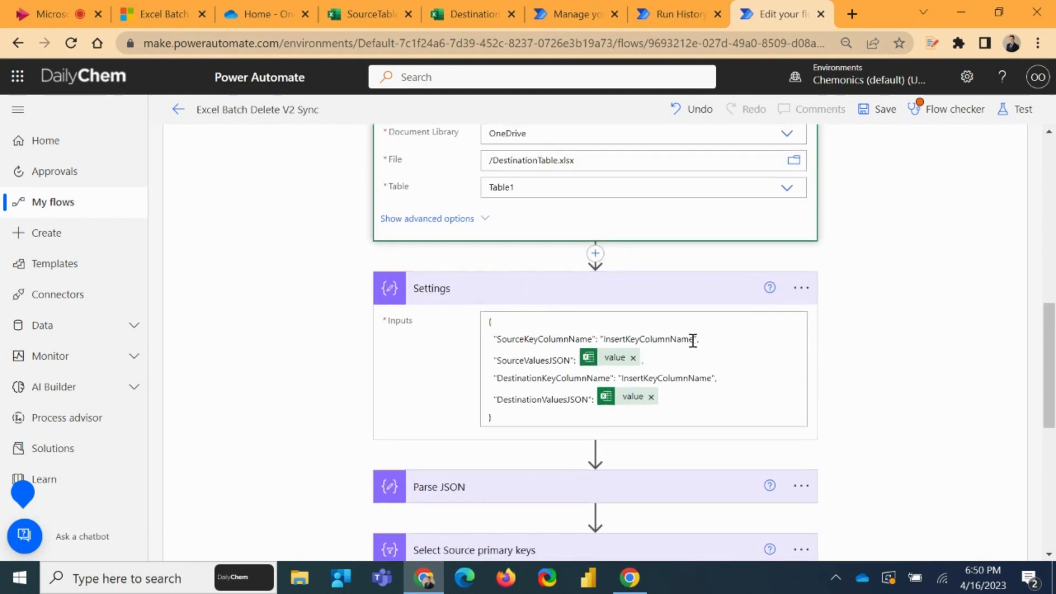
left_click_drag(693, 338, 605, 343)
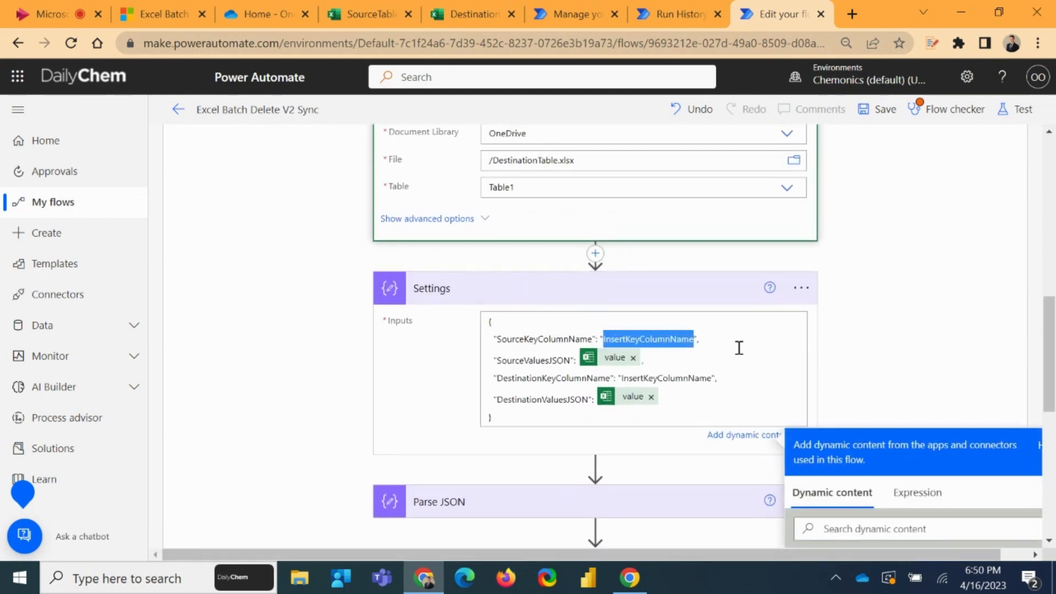
key("BackSpace")
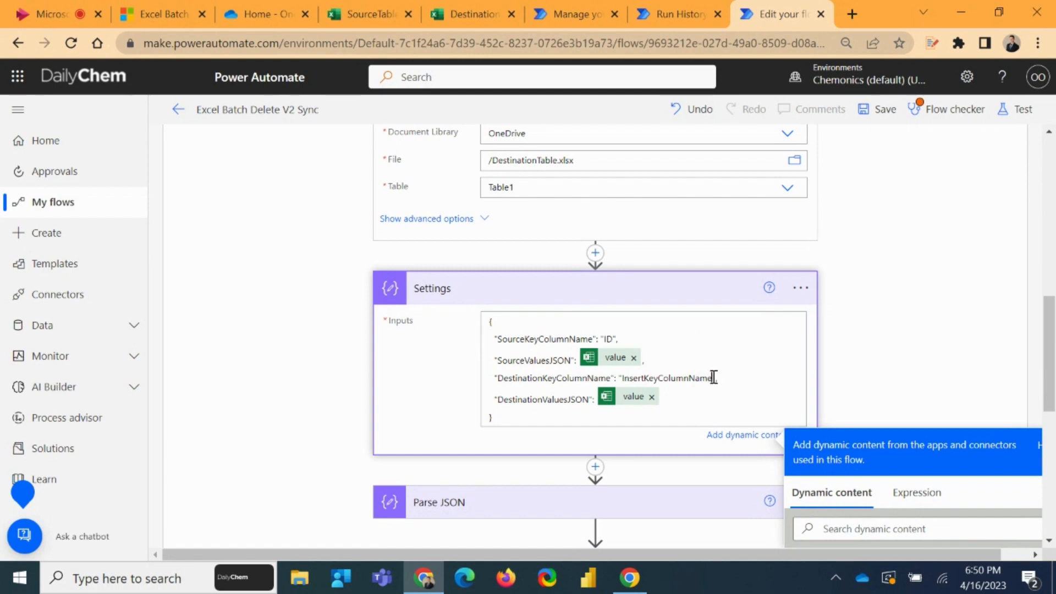
left_click_drag(714, 377, 640, 377)
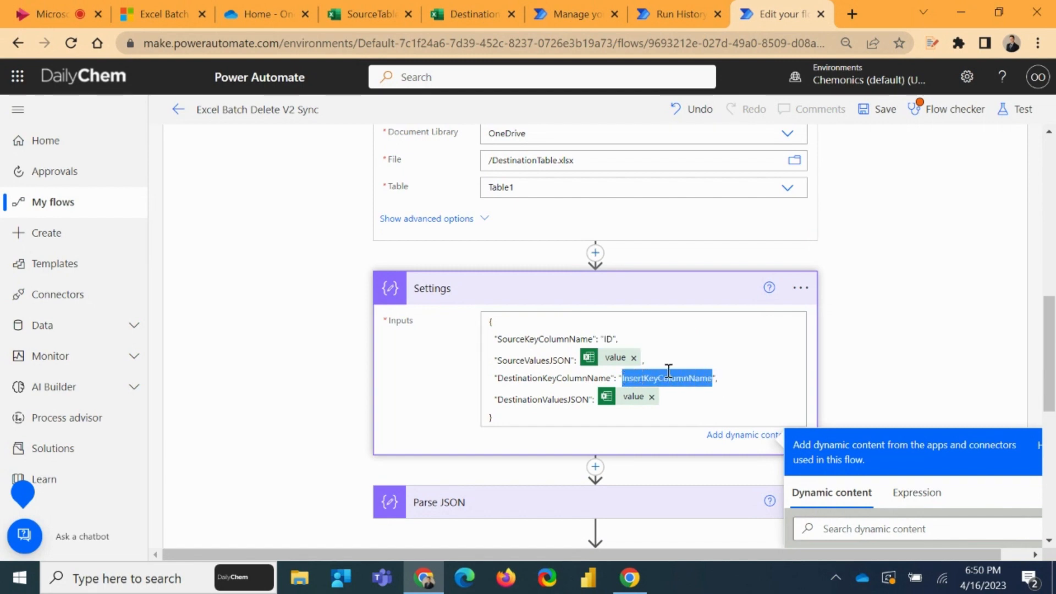
key("BackSpace")
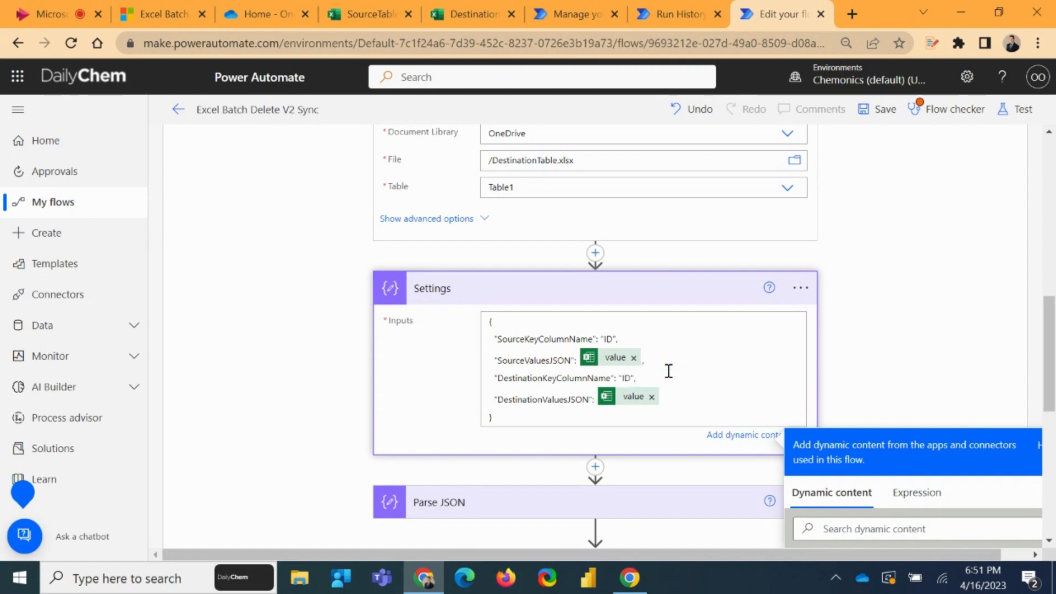
Switch to the SourceTable and DestinationTable workbooks in Excel and examine the ID key column in each
left_click(397, 25)
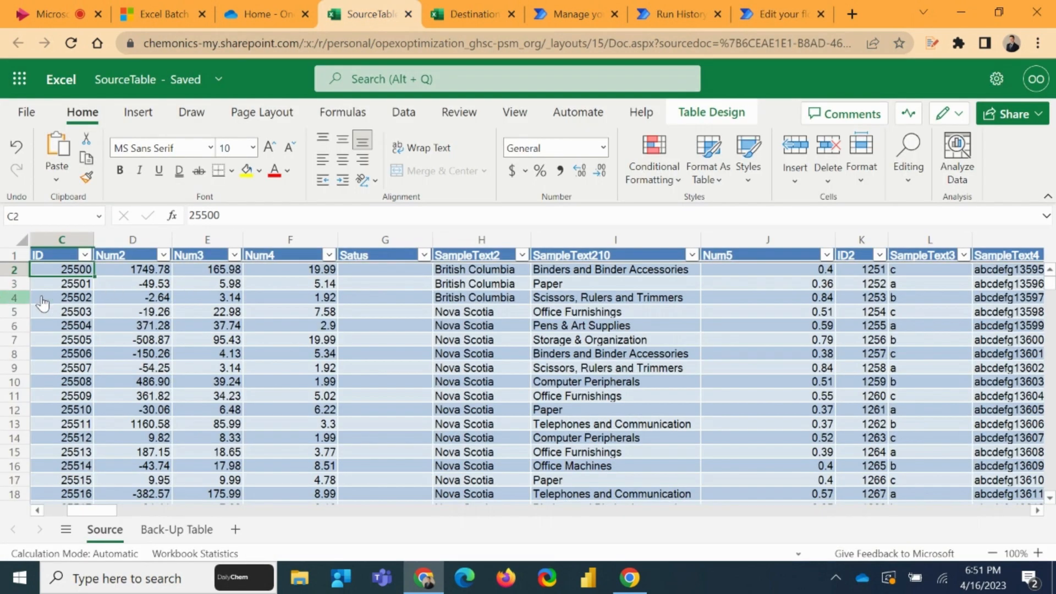
left_click_drag(71, 268, 65, 358)
left_click(75, 282)
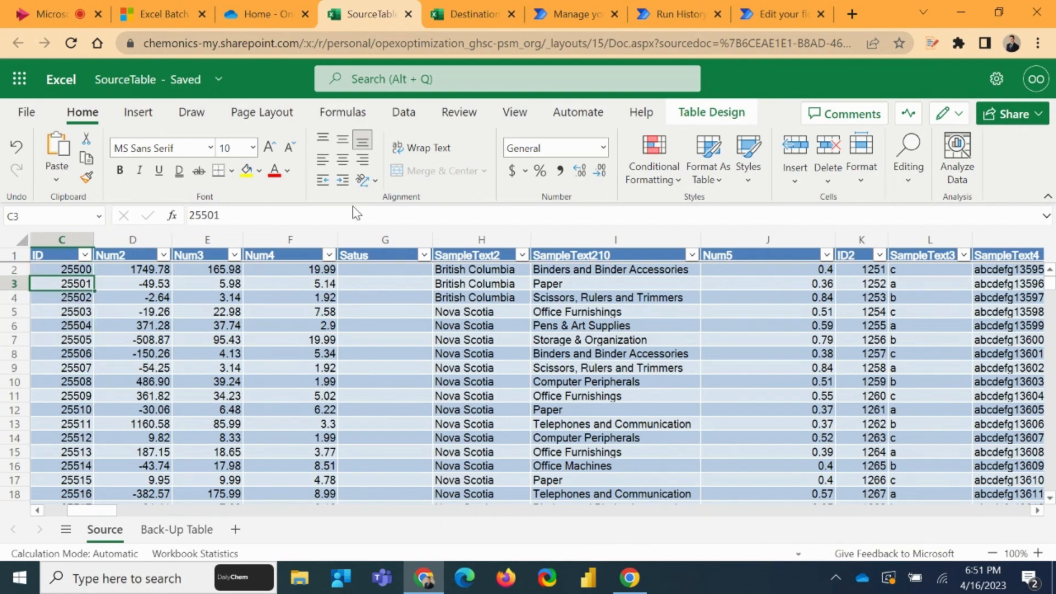
left_click(455, 8)
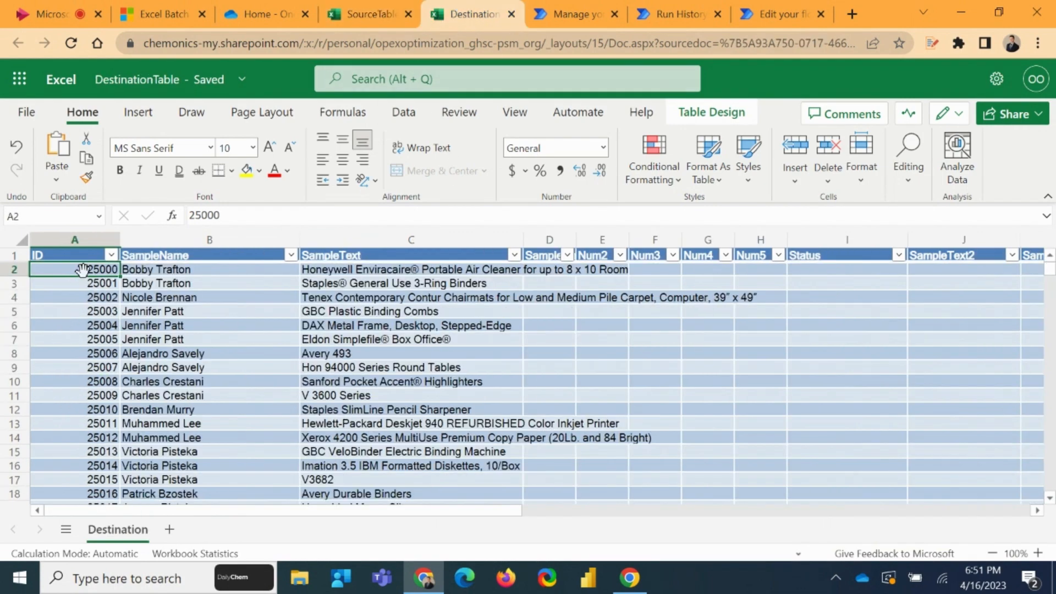
left_click_drag(83, 269, 86, 370)
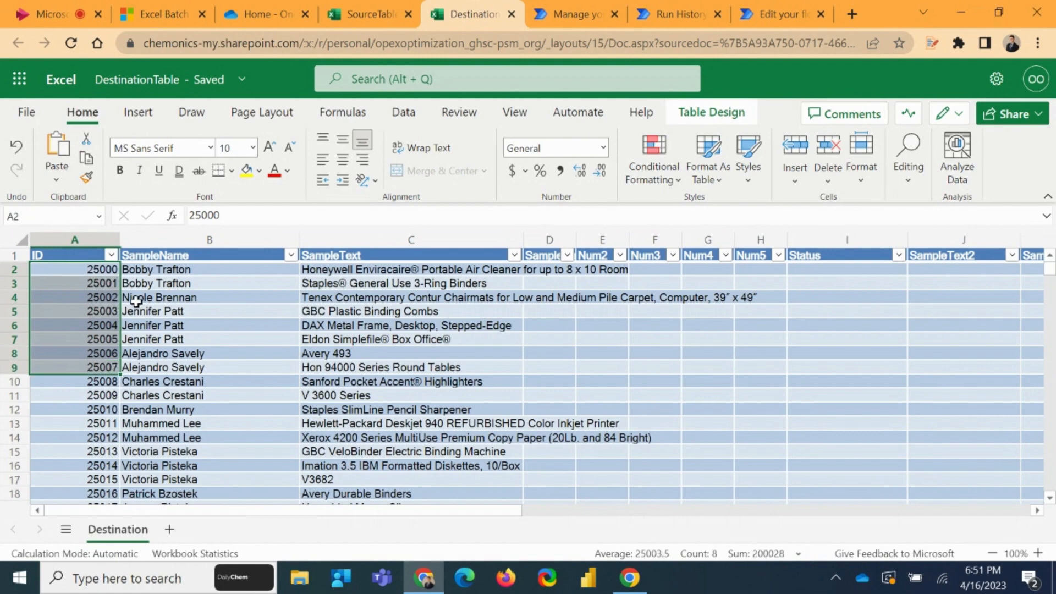
left_click(167, 299)
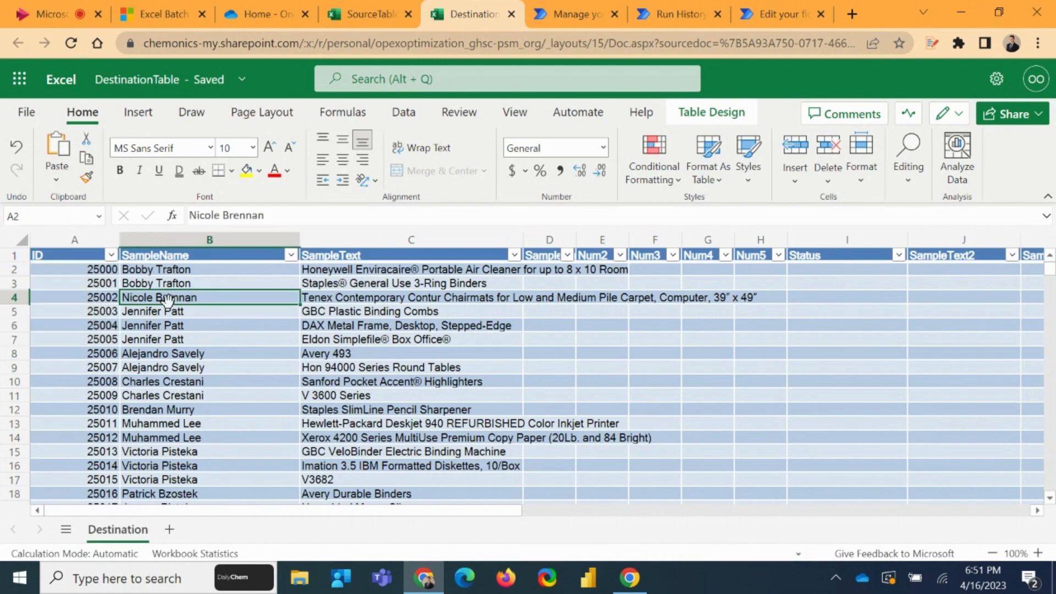
Return to the Excel Batch Delete V2 Sync flow editor and close the dynamic content pane of the Settings action
left_click(572, 9)
left_click(675, 11)
left_click(752, 5)
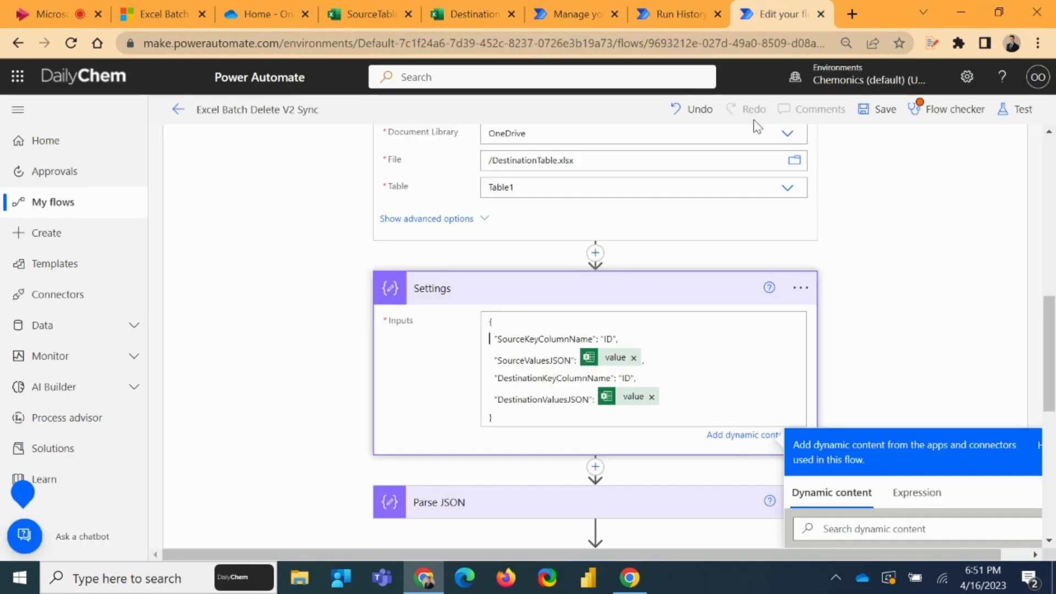
left_click(954, 315)
scroll(952, 288, "down", 3)
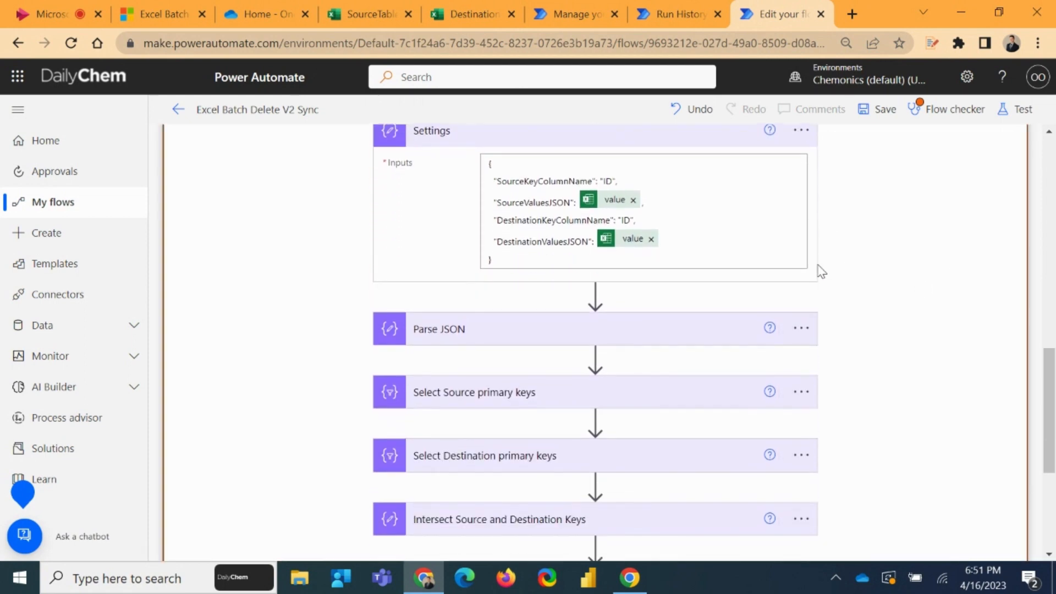
Examine the Parse JSON action's content and schema and the Filter to items in Destination not in Source action, leaving both collapsed
left_click(495, 326)
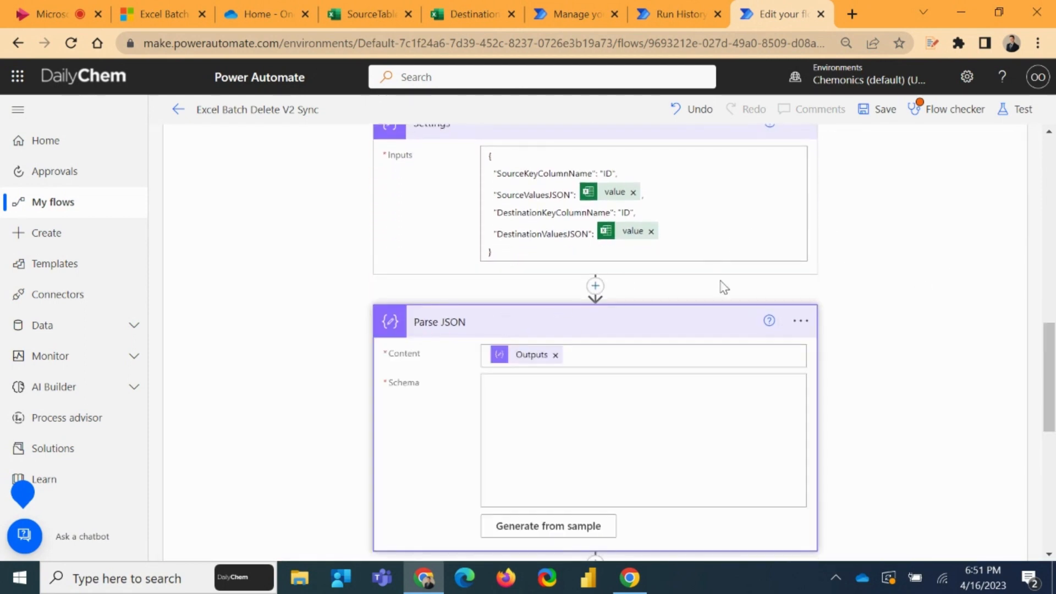
scroll(705, 293, "down", 2)
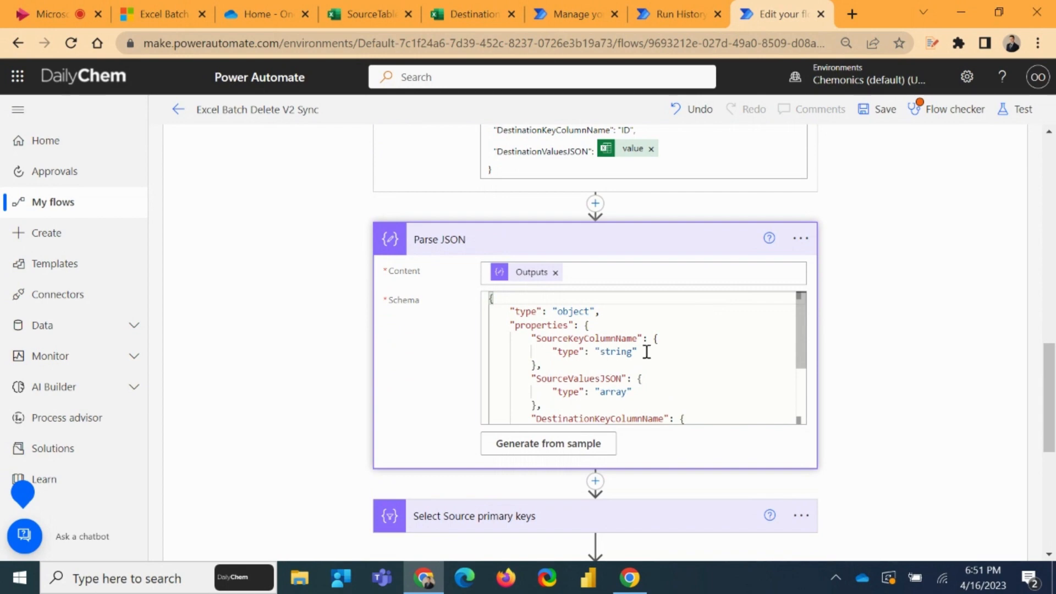
scroll(688, 174, "up", 4)
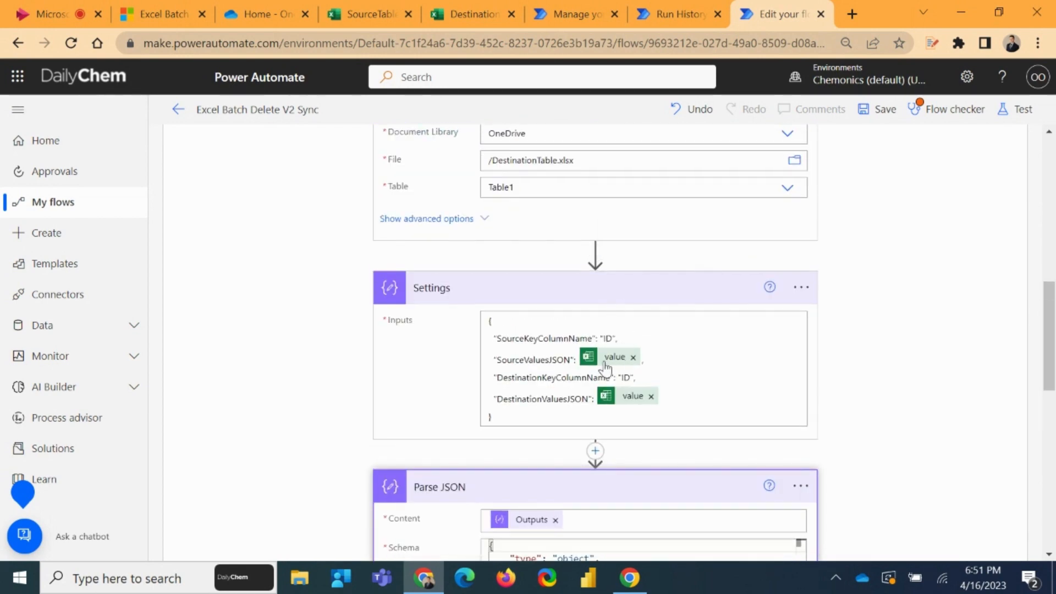
scroll(502, 327, "down", 3)
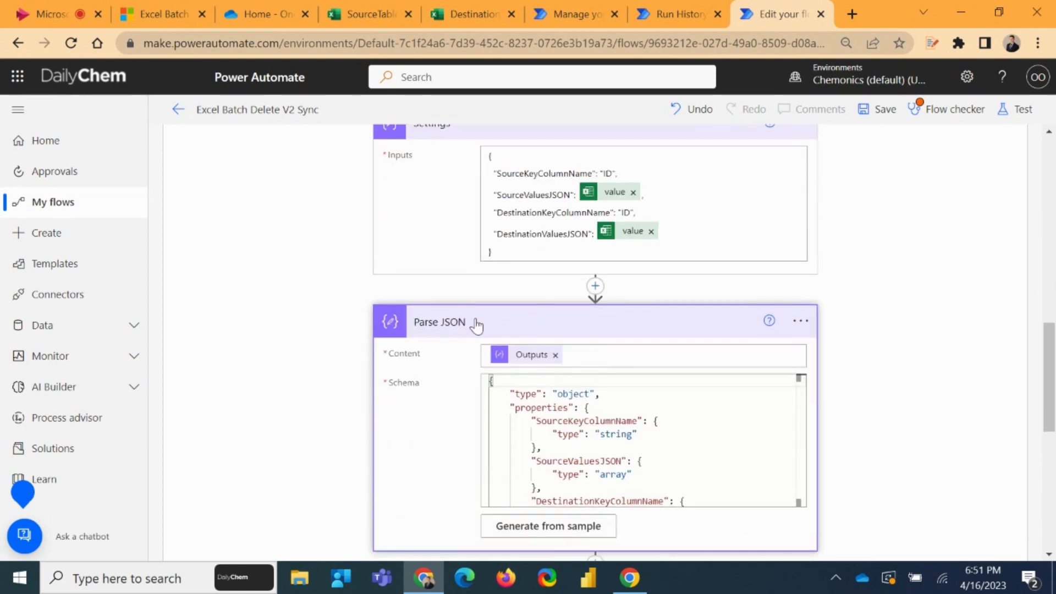
left_click(484, 323)
scroll(517, 317, "down", 3)
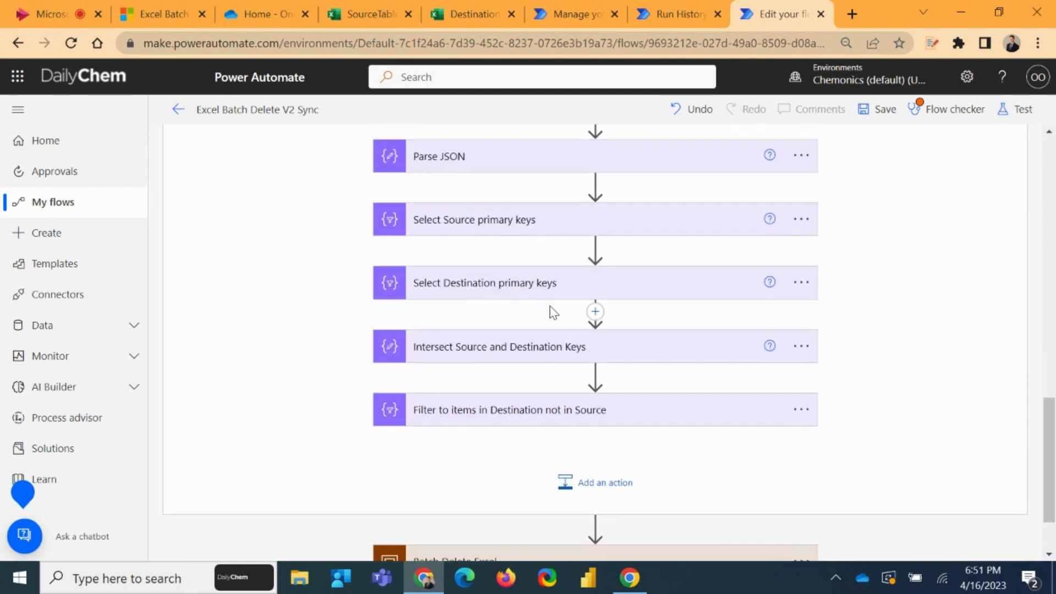
left_click(490, 412)
scroll(550, 358, "down", 3)
left_click(506, 250)
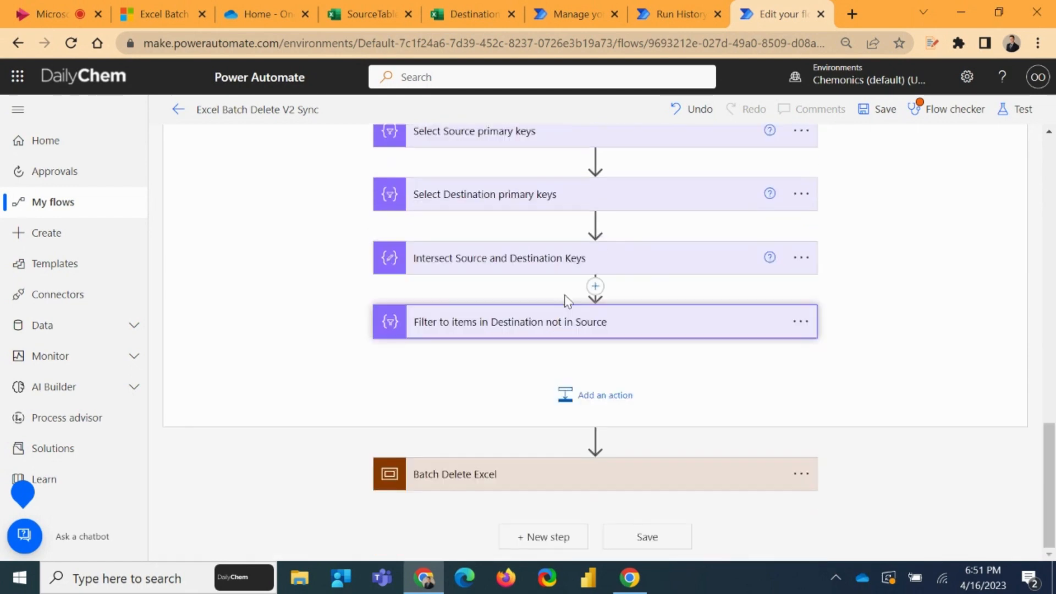
Set the document library of Run script Delete Excel rows in the Batch Delete Excel scope to OneDrive
left_click(474, 472)
scroll(539, 377, "down", 5)
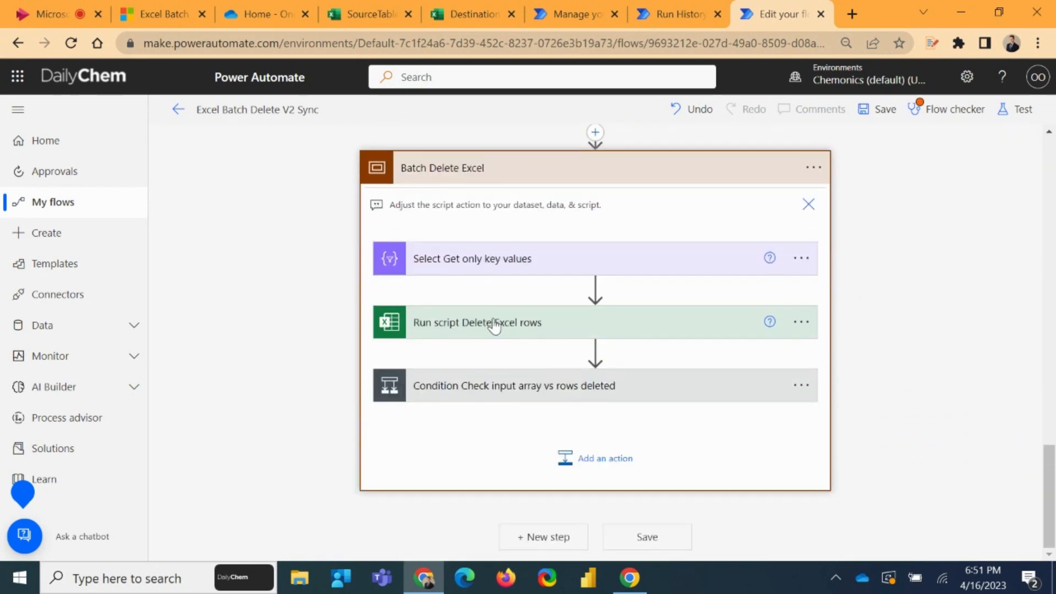
left_click(497, 323)
scroll(465, 352, "down", 2)
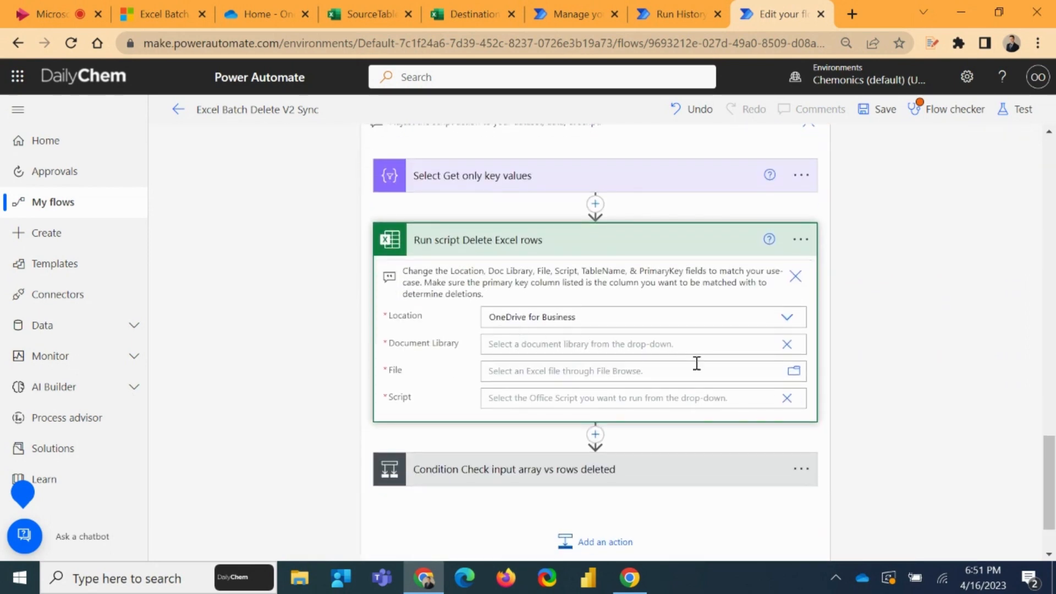
left_click(787, 345)
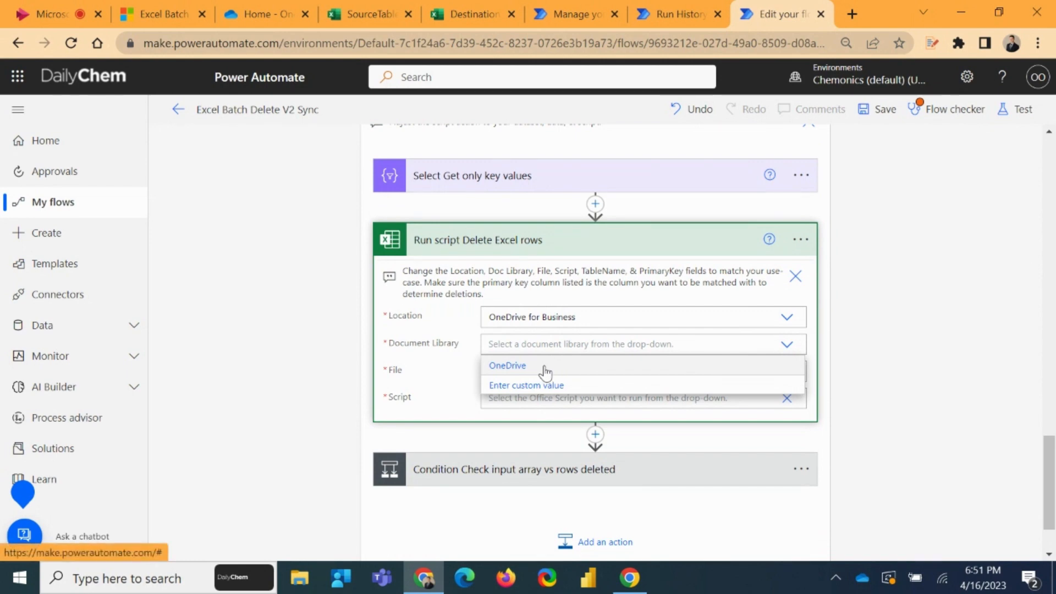
left_click(544, 367)
Set the script of the Run script Delete Excel rows action to BatchDeleteV2
left_click(787, 399)
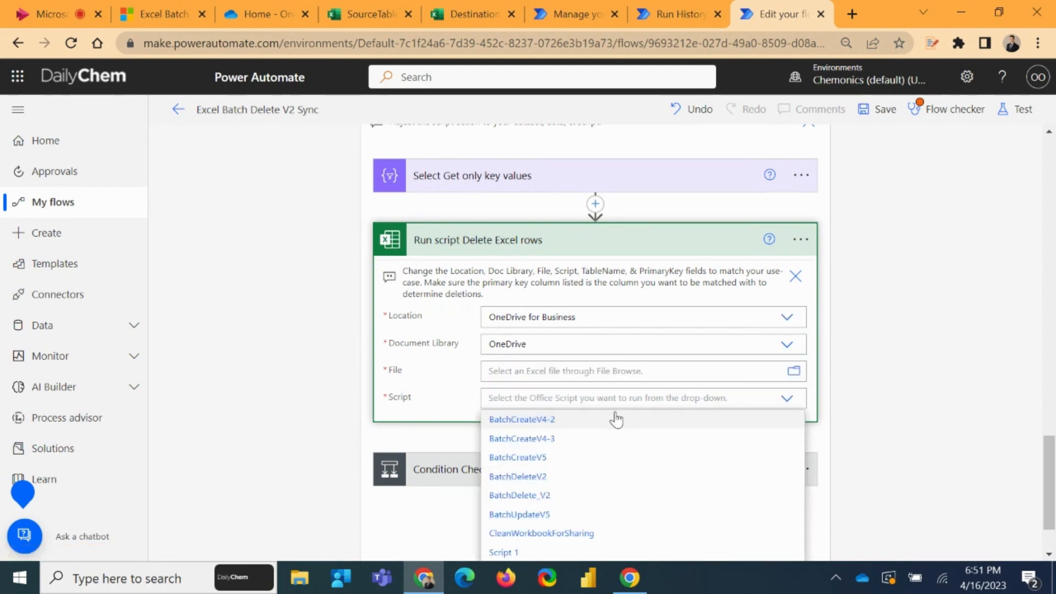
left_click(539, 496)
left_click(787, 397)
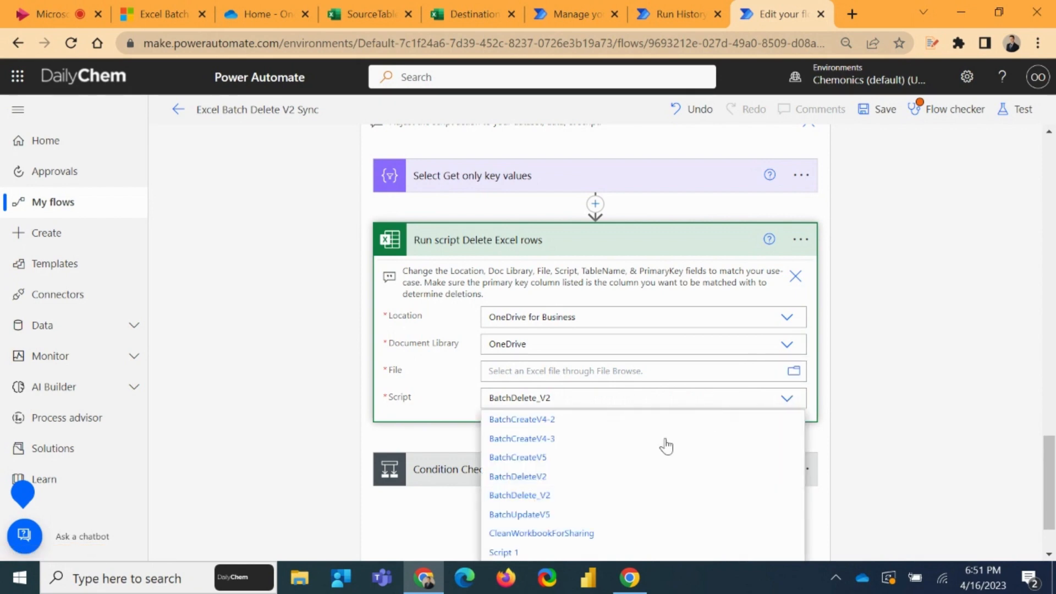
left_click(529, 478)
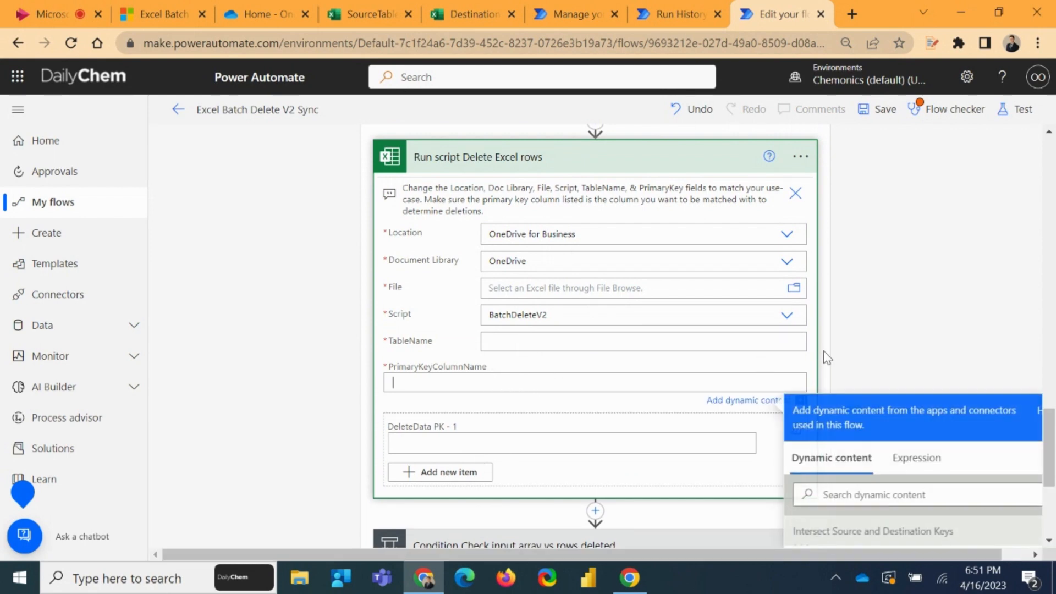
Fill PrimaryKeyColumnName of the Run script action with the DestinationKeyColumnName dynamic value from Parse JSON
scroll(893, 276, "down", 3)
scroll(956, 407, "down", 20)
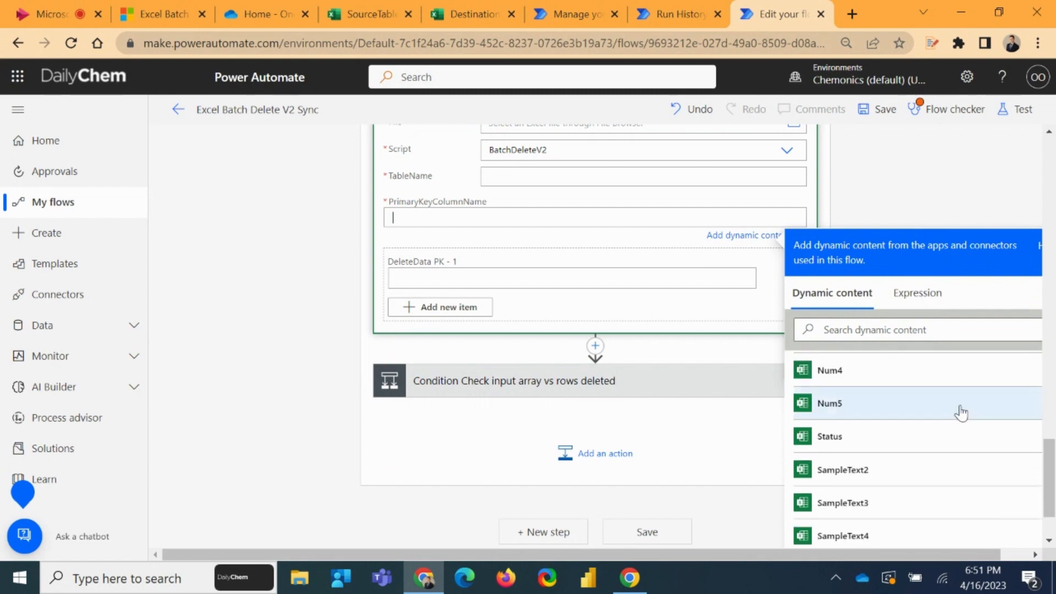
scroll(948, 388, "down", 3)
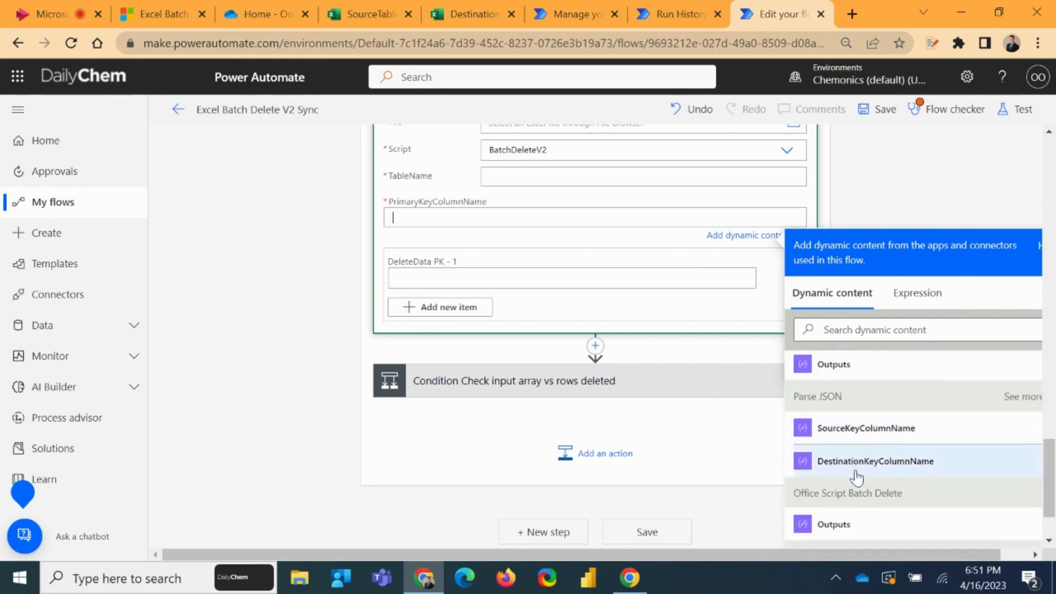
left_click(931, 463)
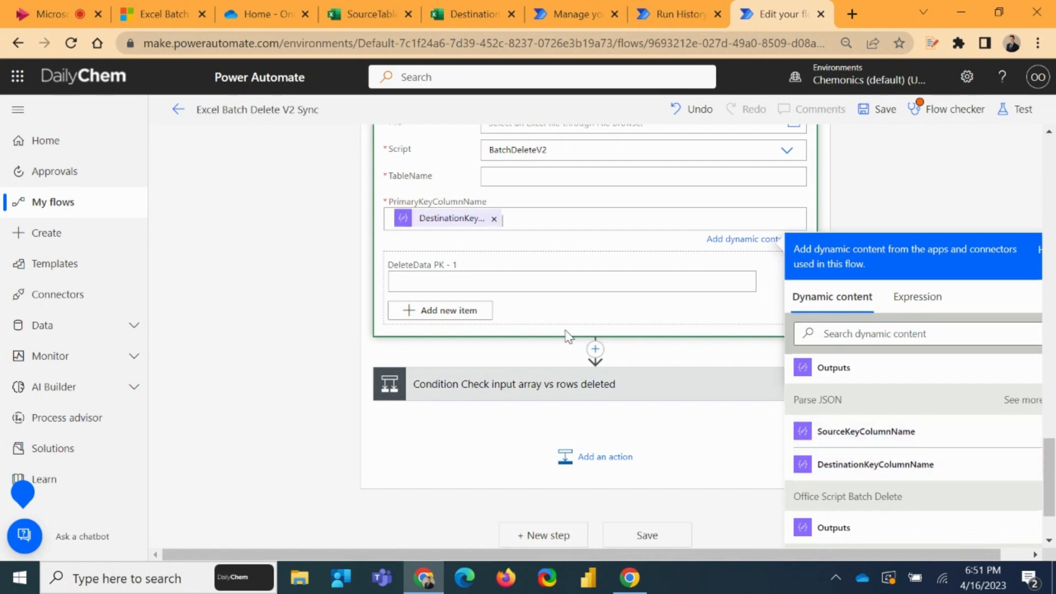
Enter Table1 as the TableName of the Run script Delete Excel rows action
scroll(587, 328, "up", 5)
scroll(649, 378, "down", 2)
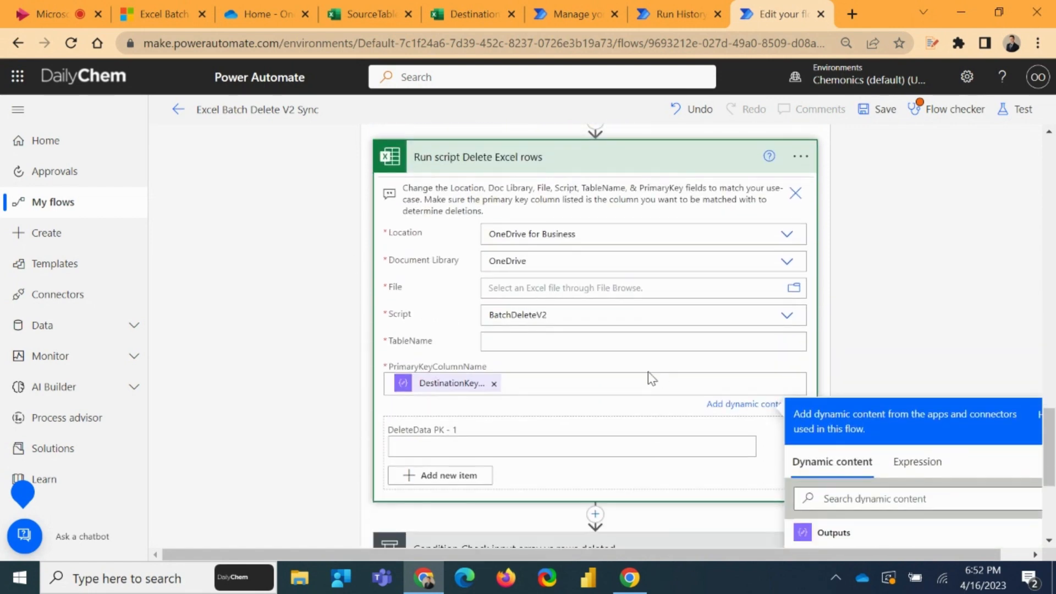
scroll(638, 348, "down", 1)
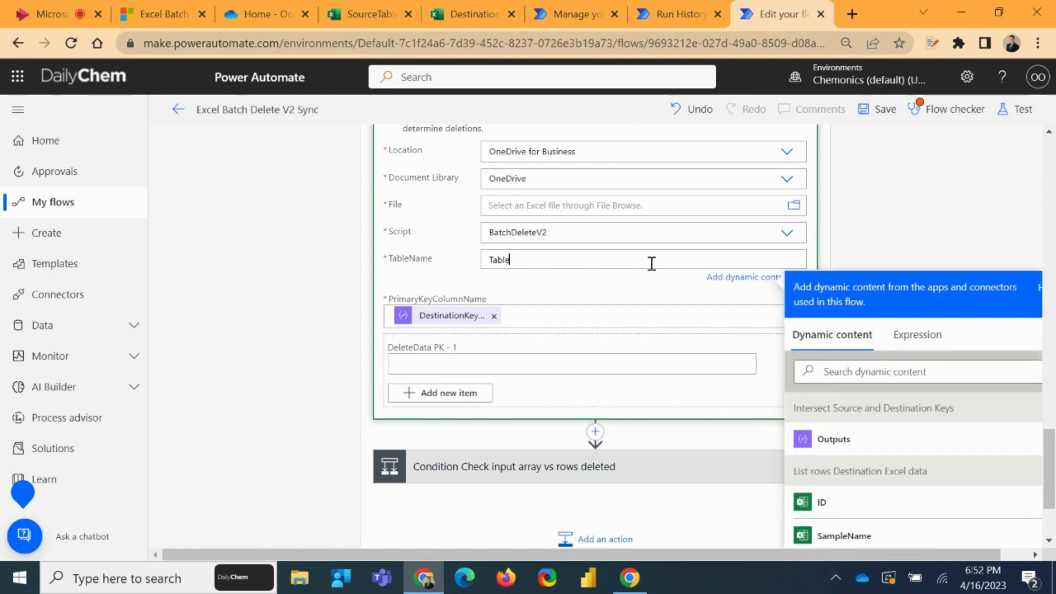
Switch DeleteData to whole-array input and insert the Output of Select Get only key values
left_click(500, 365)
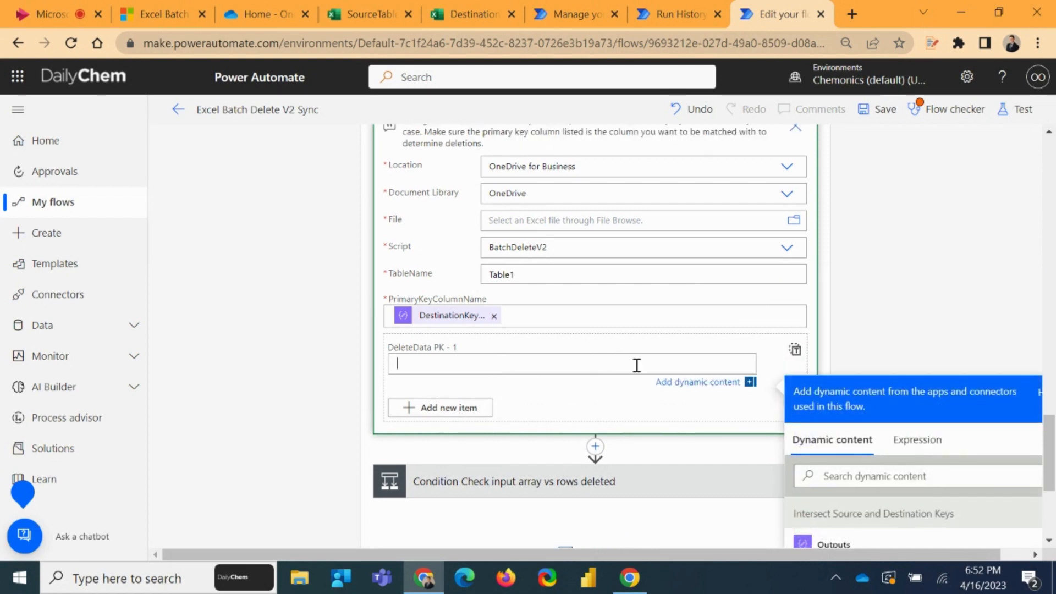
left_click(796, 352)
left_click(554, 351)
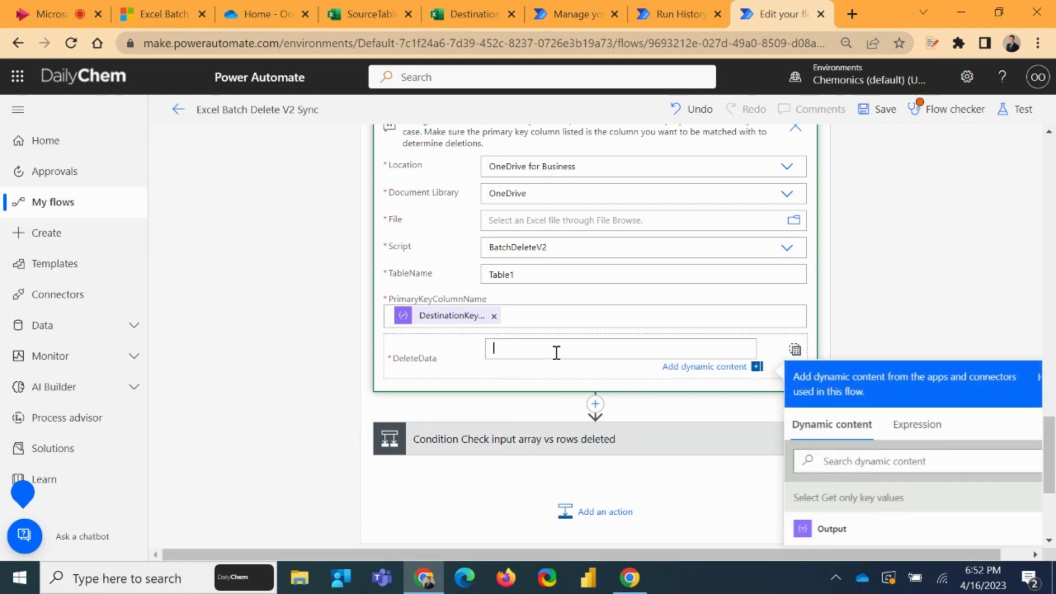
scroll(853, 325, "up", 5)
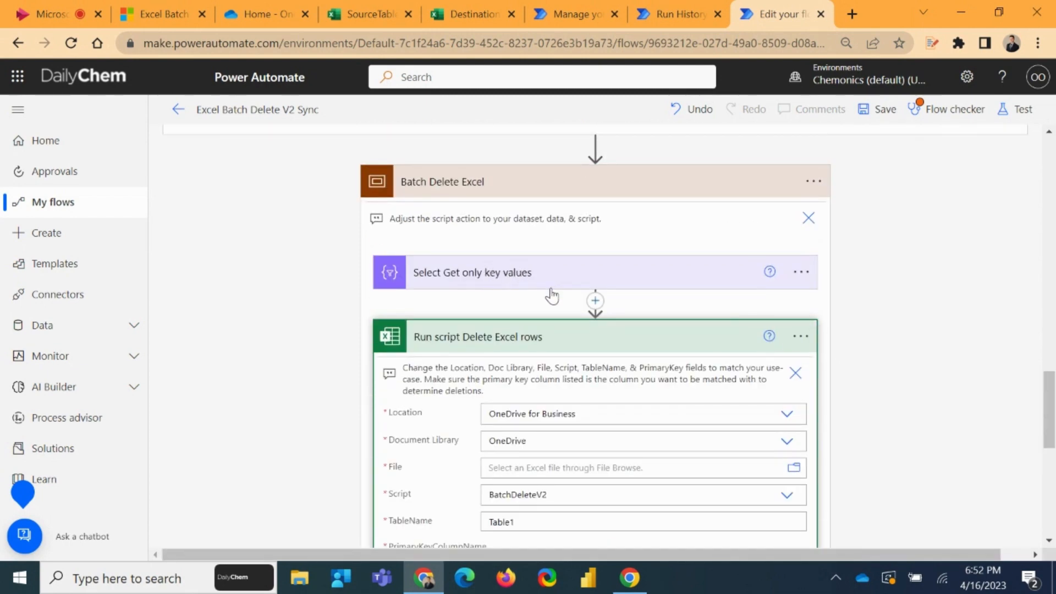
scroll(550, 291, "down", 6)
left_click(832, 446)
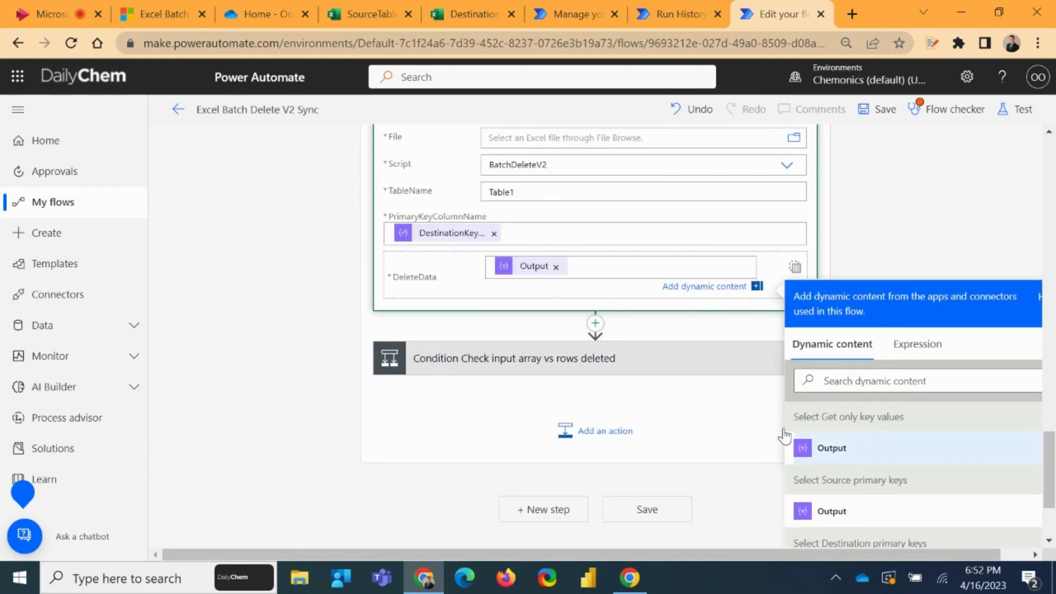
Collapse the Run script Delete Excel rows action and the Batch Delete Excel scope
scroll(668, 379, "up", 2)
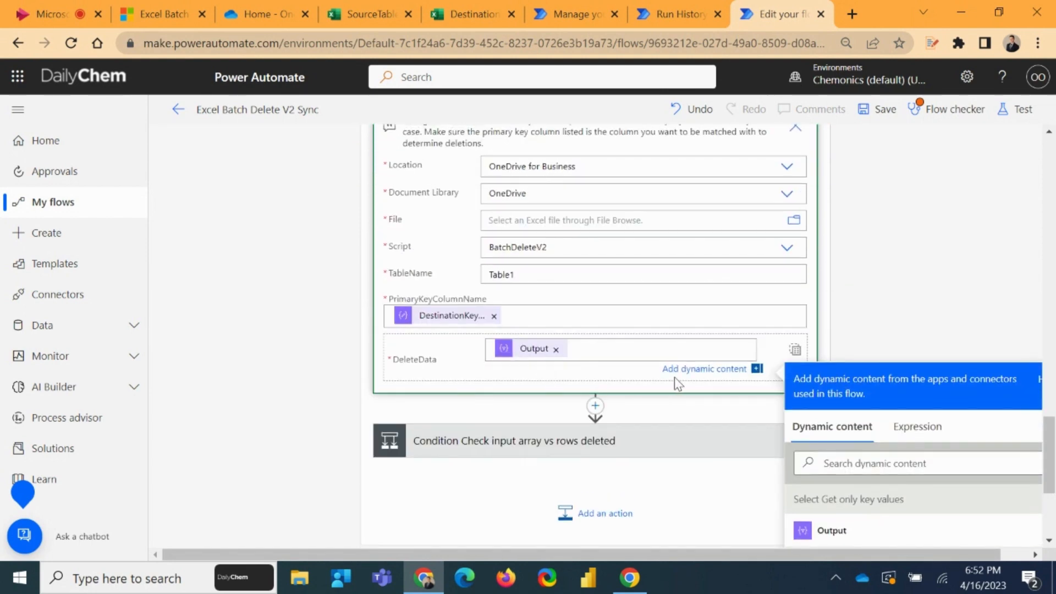
scroll(674, 325, "up", 5)
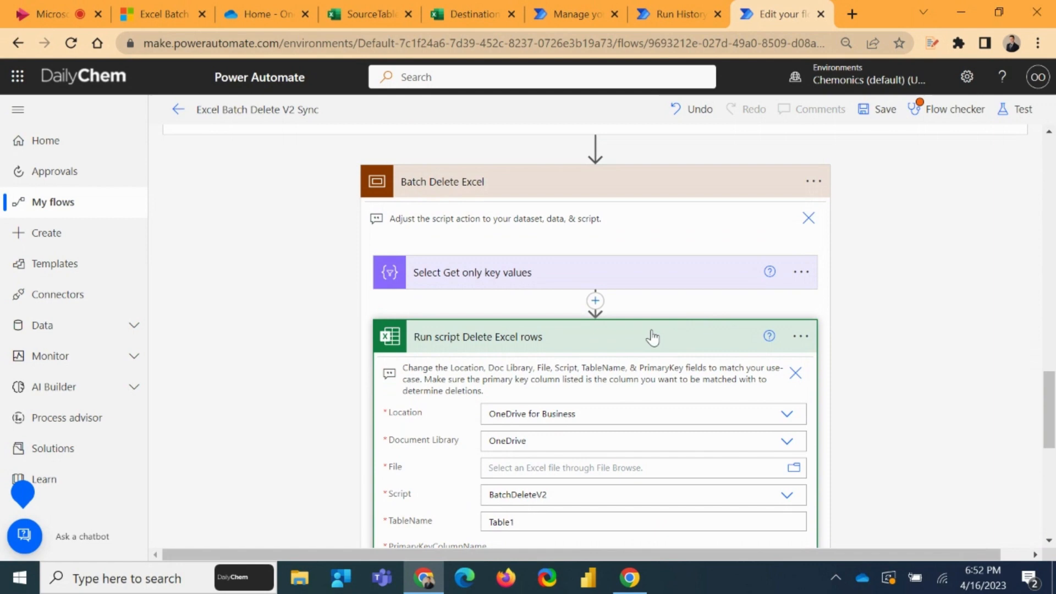
left_click(528, 340)
scroll(526, 326, "up", 3)
left_click(527, 344)
scroll(581, 324, "up", 13)
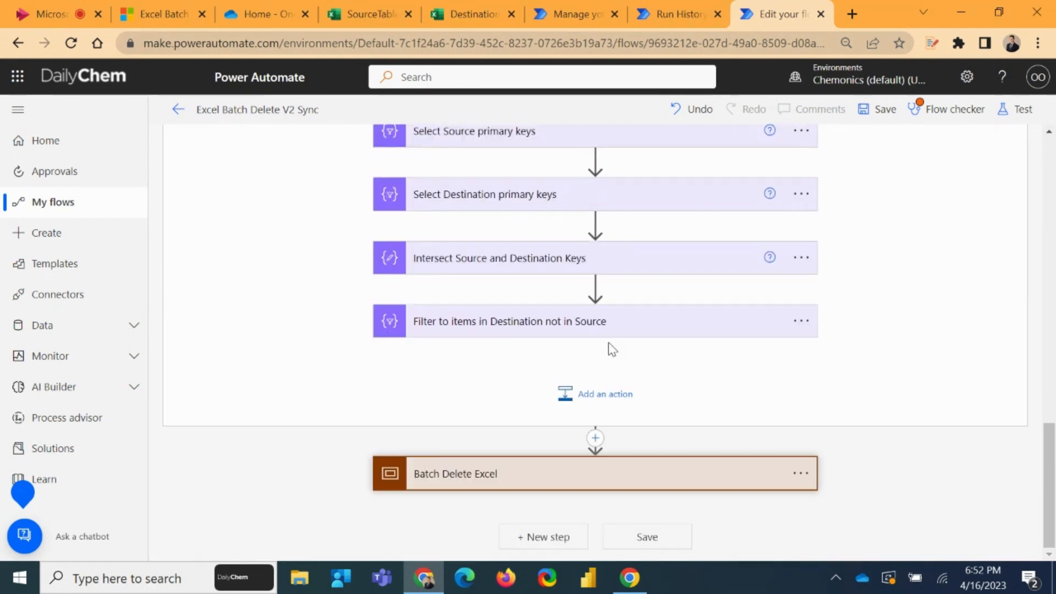
Collapse the Settings action, both List rows actions and the Get all data, filter to items in destination not in source scope
scroll(550, 341, "down", 2)
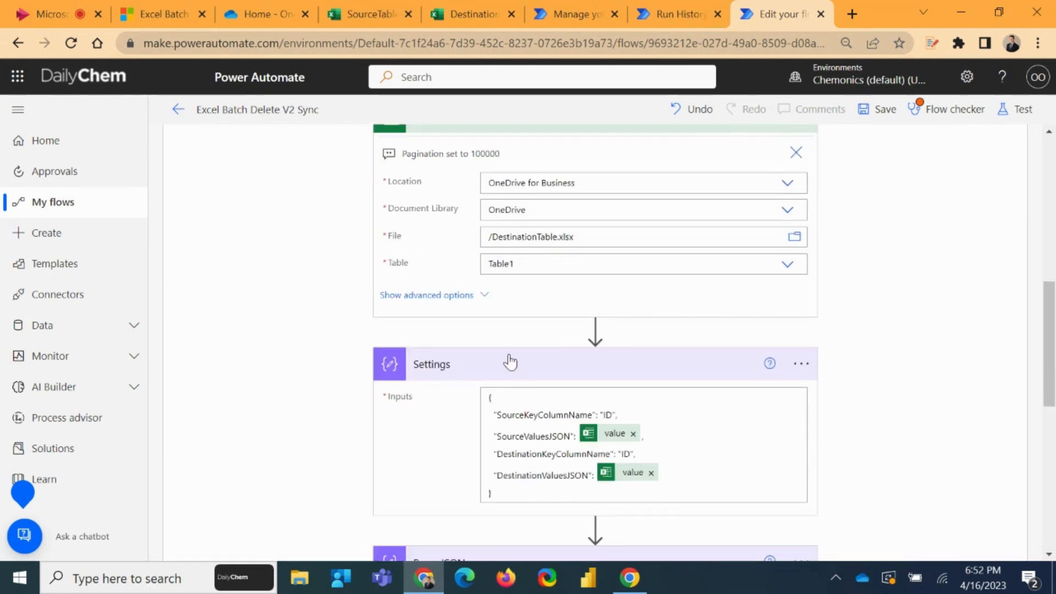
left_click(509, 361)
scroll(503, 308, "up", 3)
left_click(502, 283)
scroll(550, 308, "up", 3)
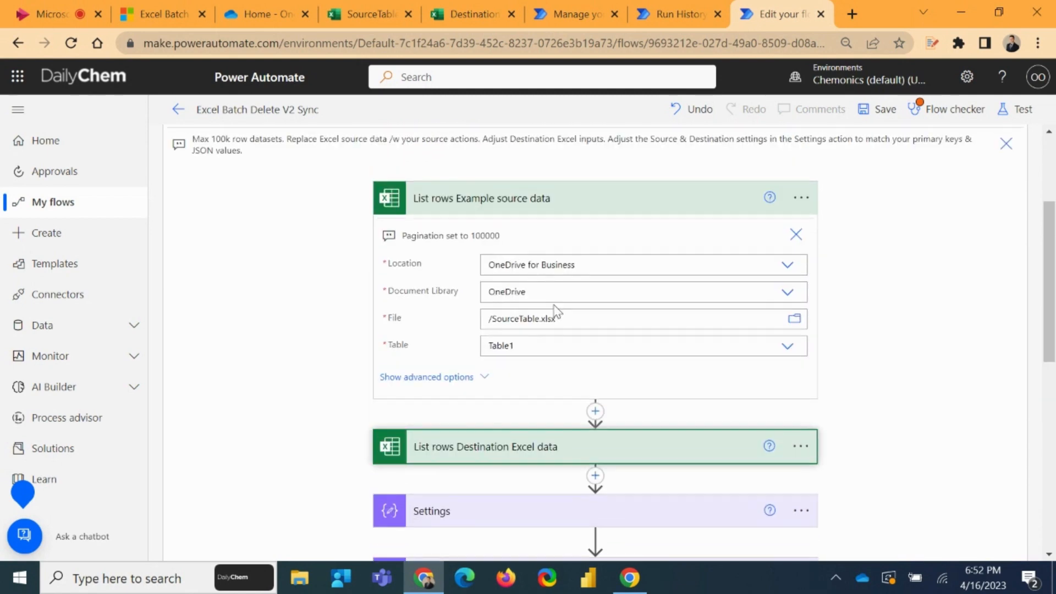
left_click(490, 206)
scroll(596, 264, "up", 3)
left_click(606, 286)
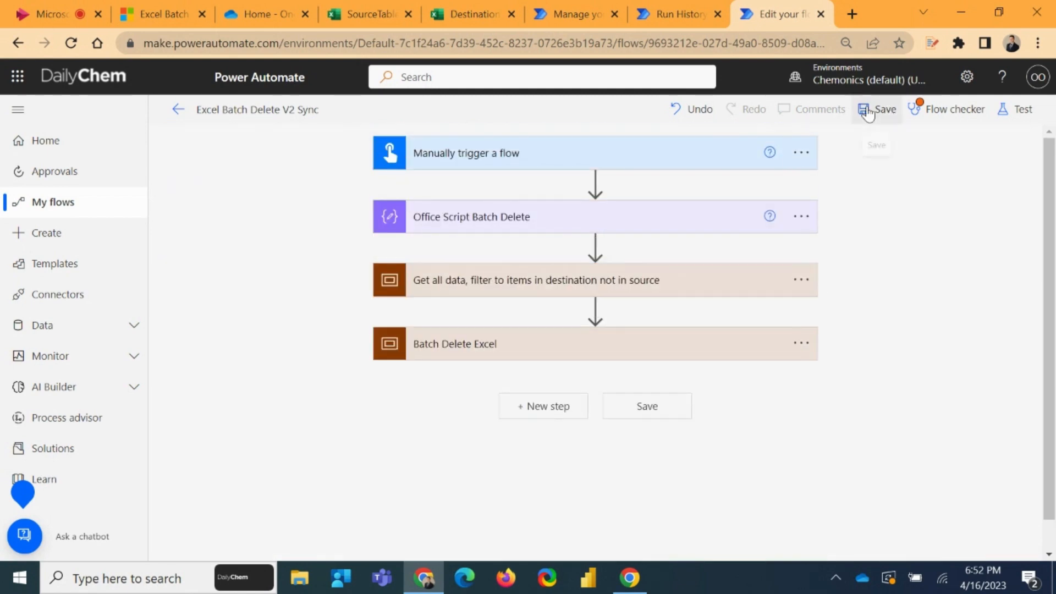
Try to save the flow and dismiss the Flow checker
left_click(876, 109)
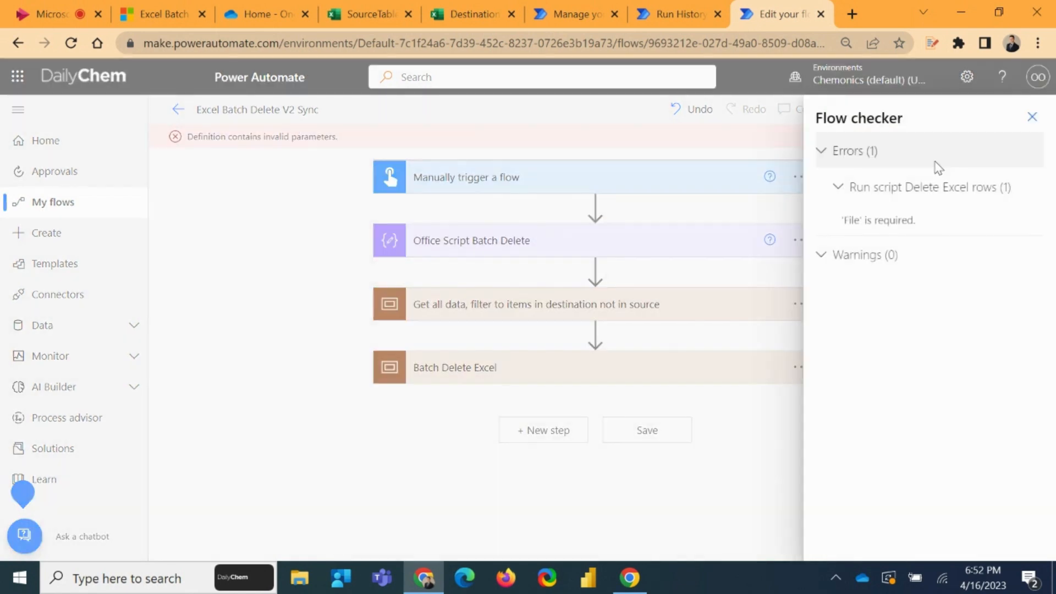
left_click(1031, 117)
Reopen the Batch Delete Excel scope and set the Run script action's file to DestinationTable.xlsx
left_click(516, 325)
scroll(519, 313, "down", 8)
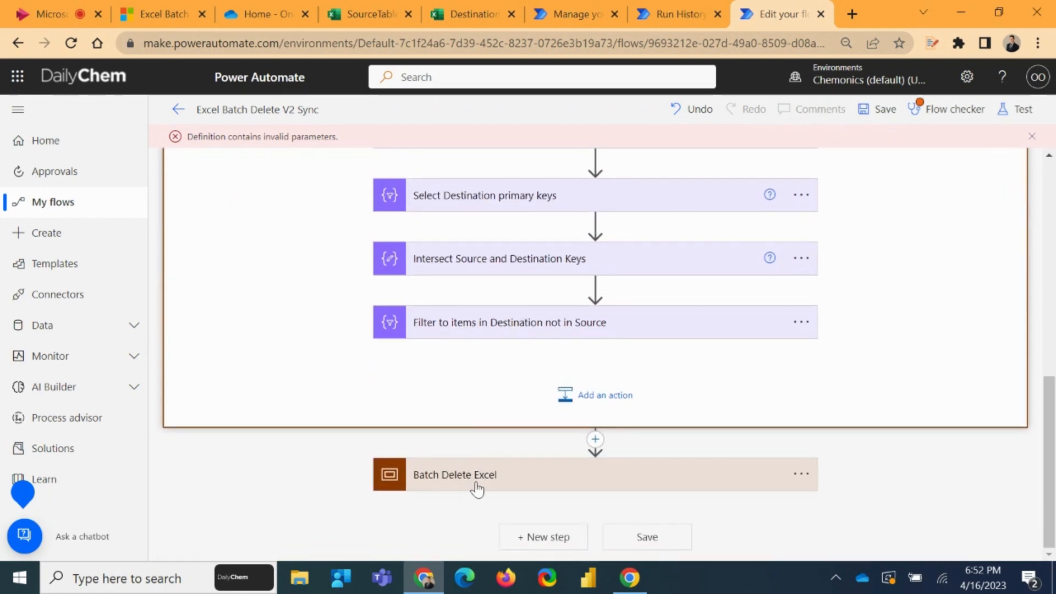
left_click(476, 488)
scroll(543, 413, "down", 5)
scroll(536, 427, "down", 2)
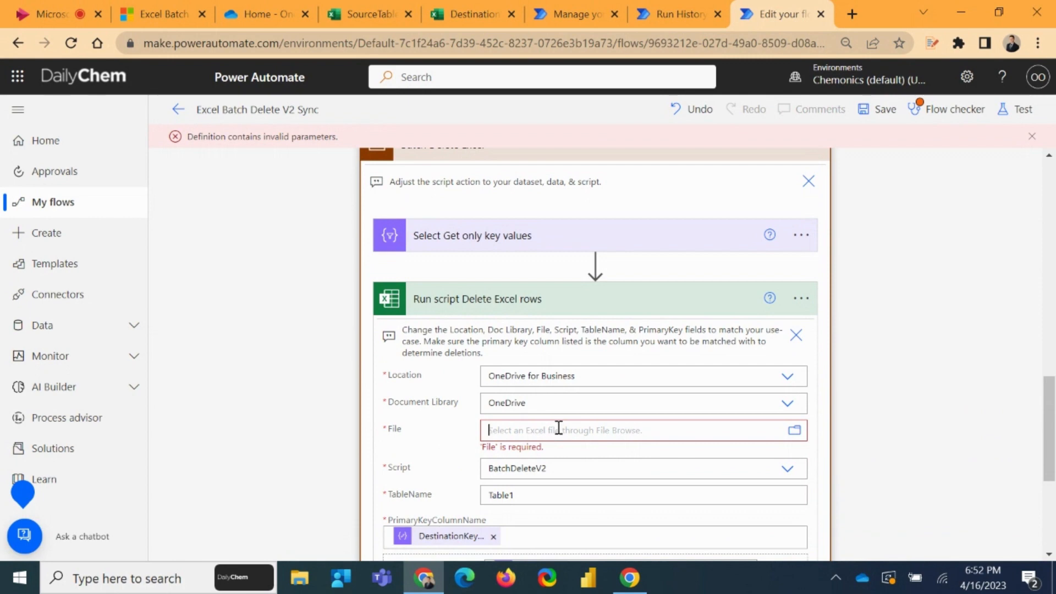
left_click(559, 429)
scroll(660, 358, "down", 3)
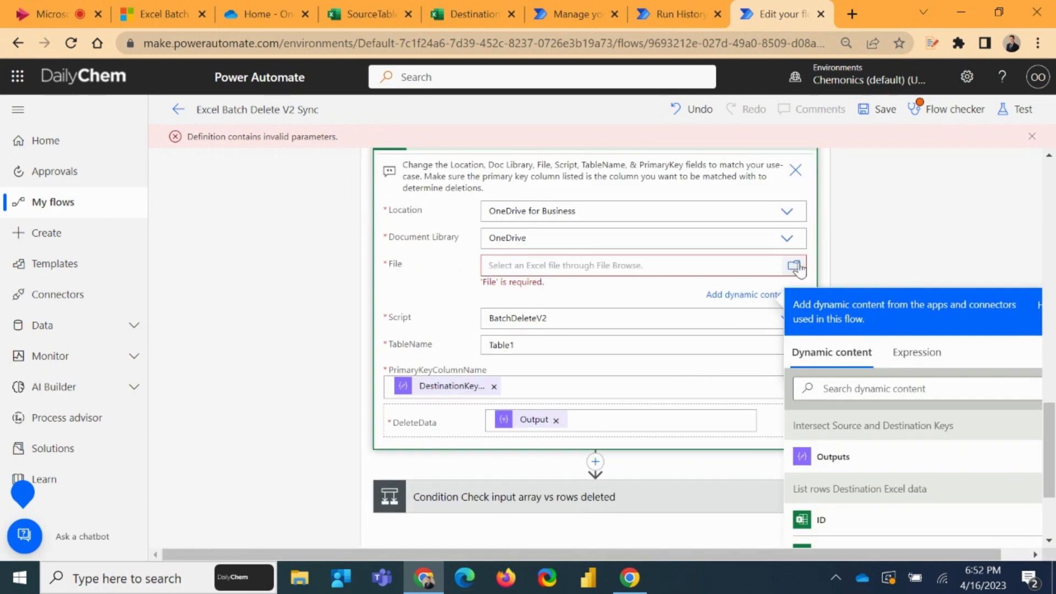
left_click(795, 266)
scroll(880, 297, "up", 5)
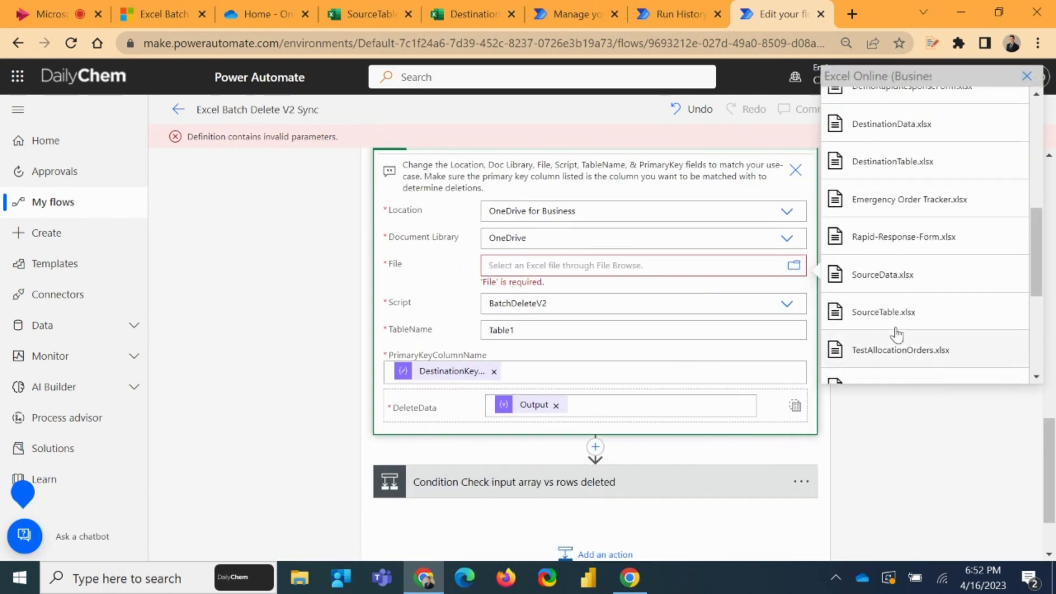
scroll(897, 334, "up", 3)
left_click(935, 244)
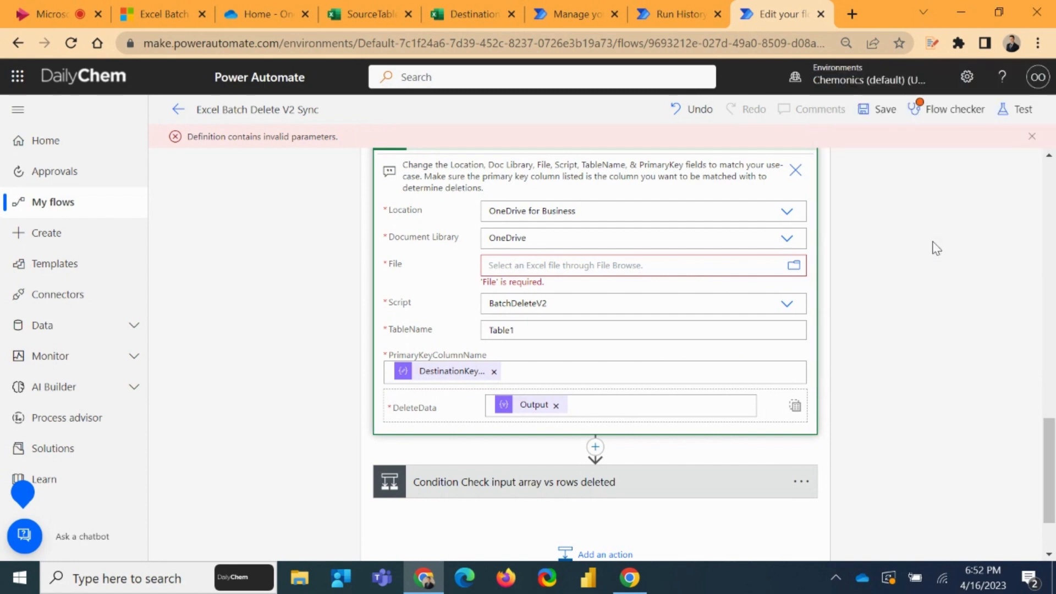
Collapse the Run script Delete Excel rows action and return to the start of the flow
scroll(852, 294, "up", 3)
left_click(681, 308)
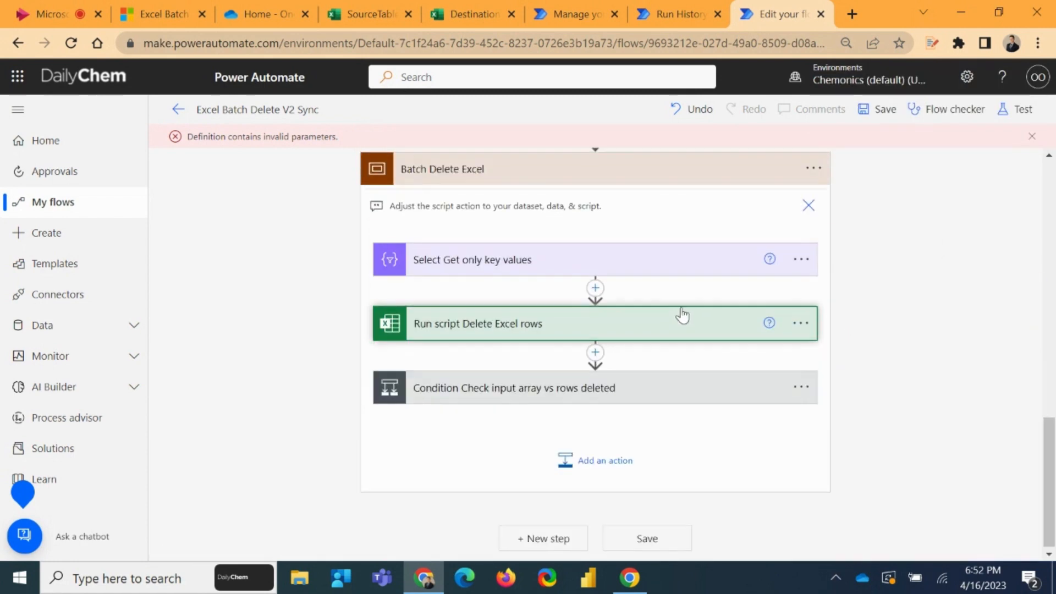
scroll(682, 319, "up", 3)
scroll(684, 330, "up", 6)
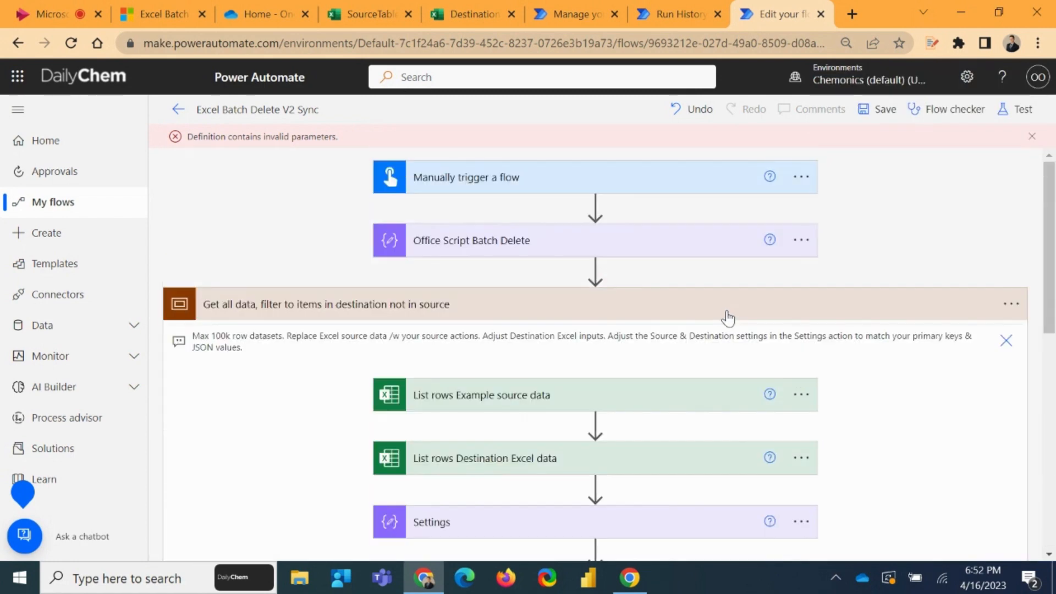
Collapse the Get all data, filter to items in destination not in source scope and save the flow
left_click(678, 306)
left_click(880, 109)
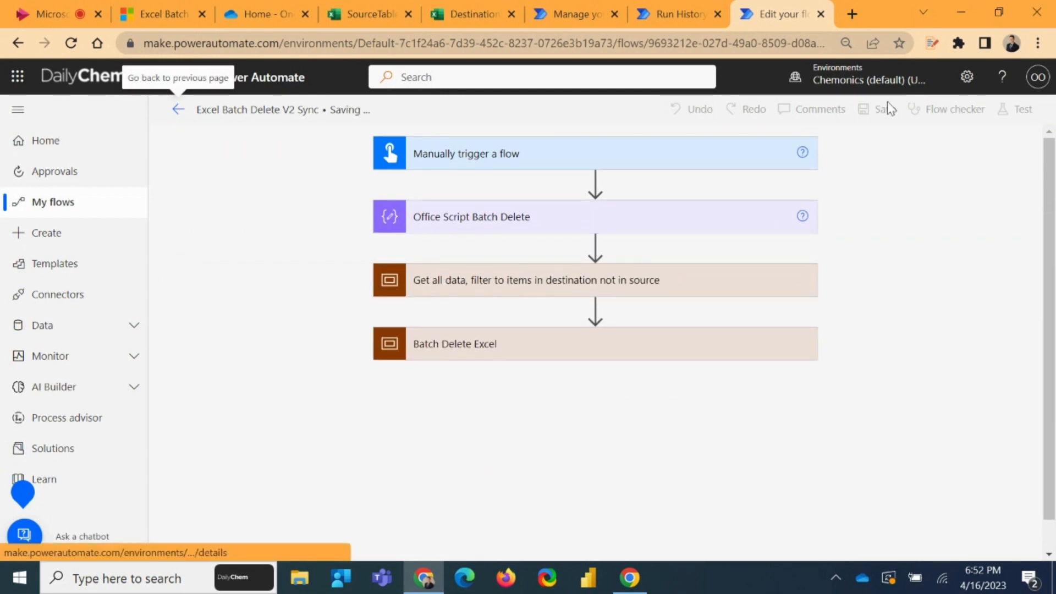
Reopen the Get all data scope and review the key column names and values JSON inputs in the Settings action
left_click(522, 311)
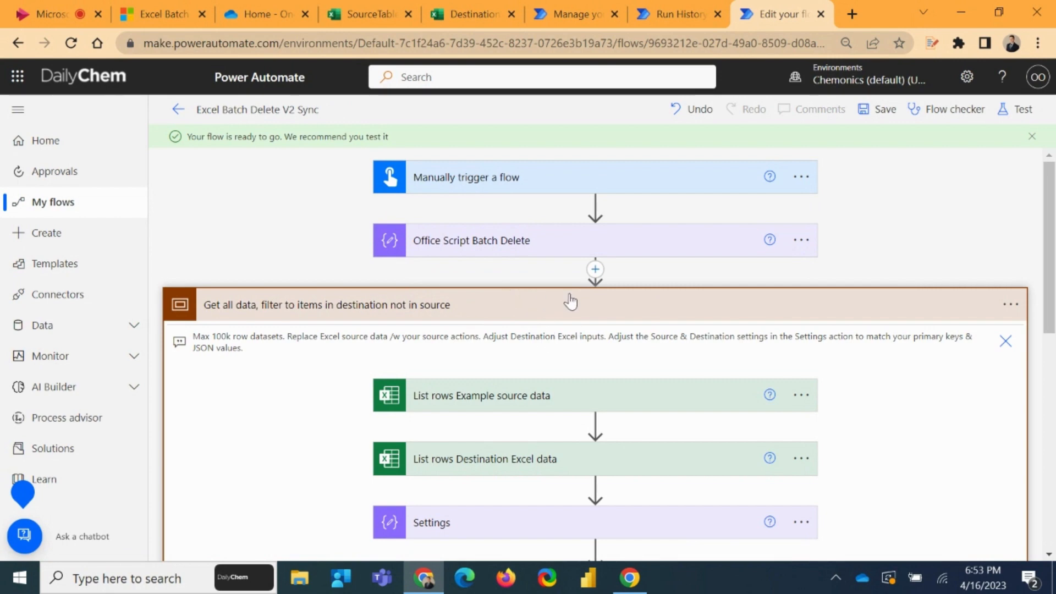
scroll(570, 302, "down", 1)
left_click(502, 230)
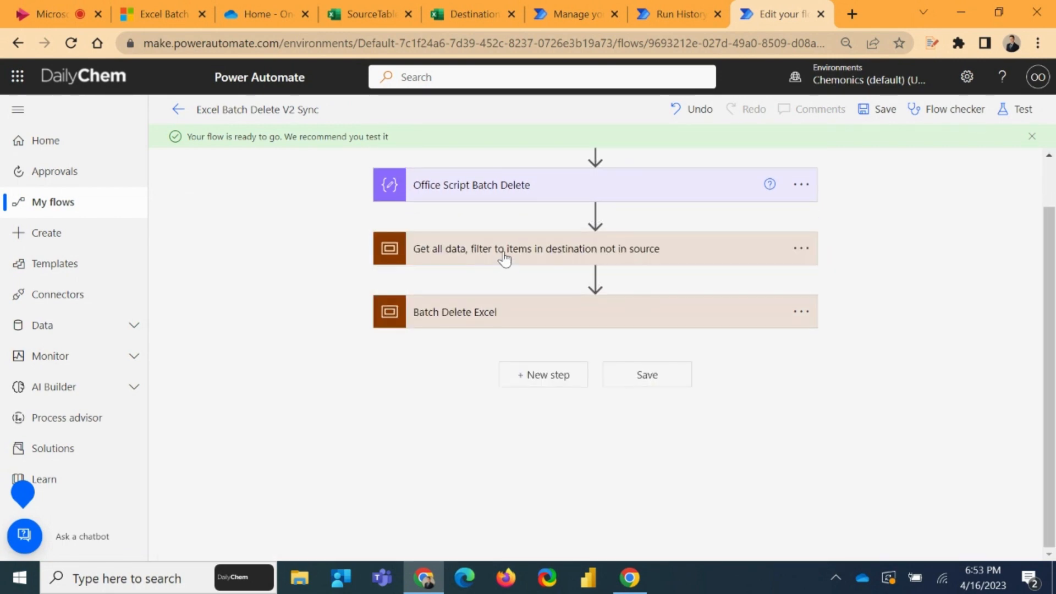
left_click(504, 255)
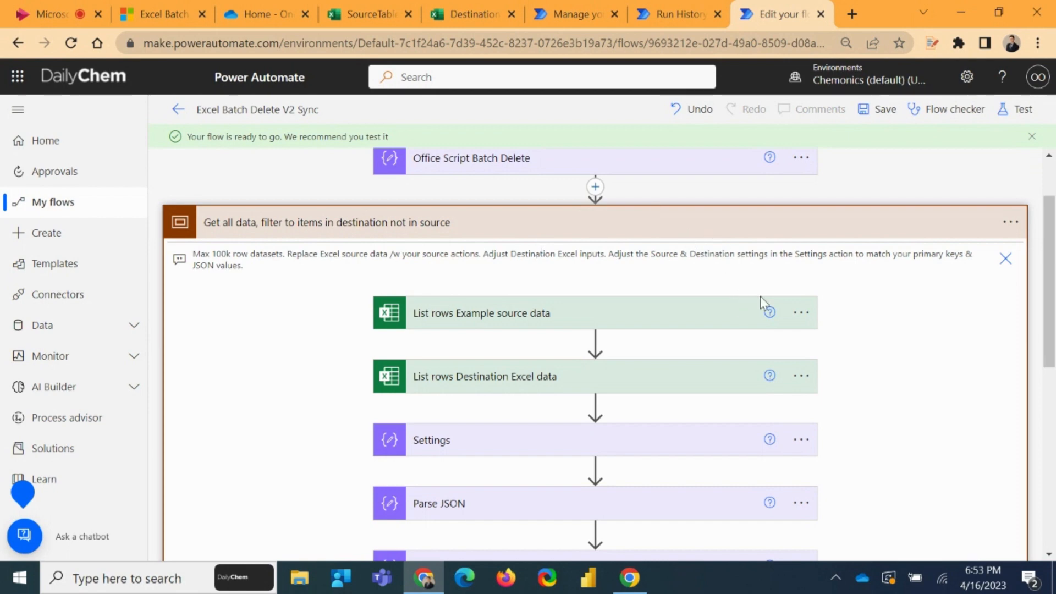
scroll(765, 303, "down", 3)
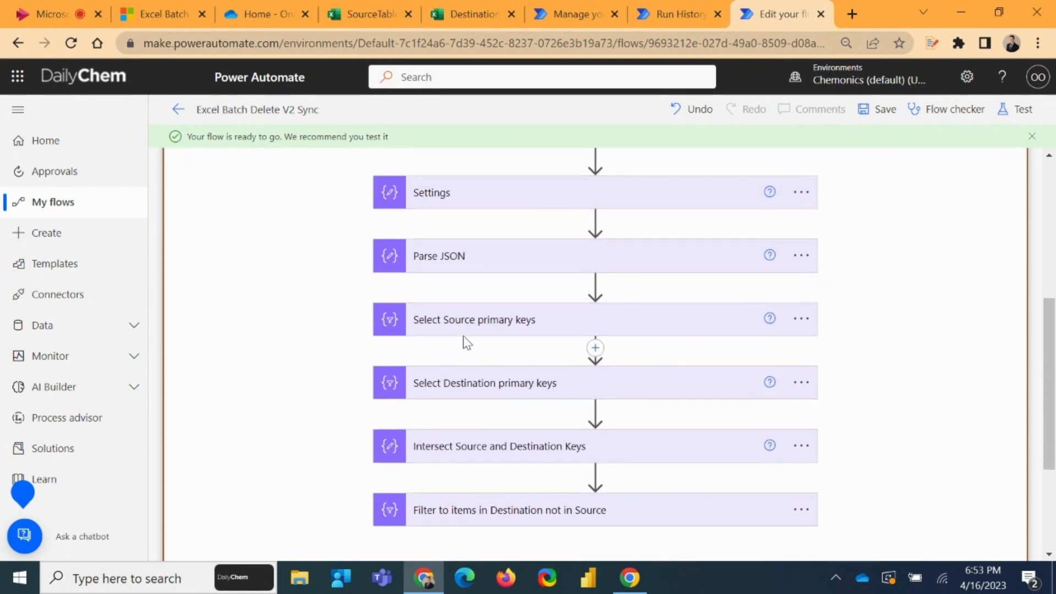
scroll(478, 274, "up", 1)
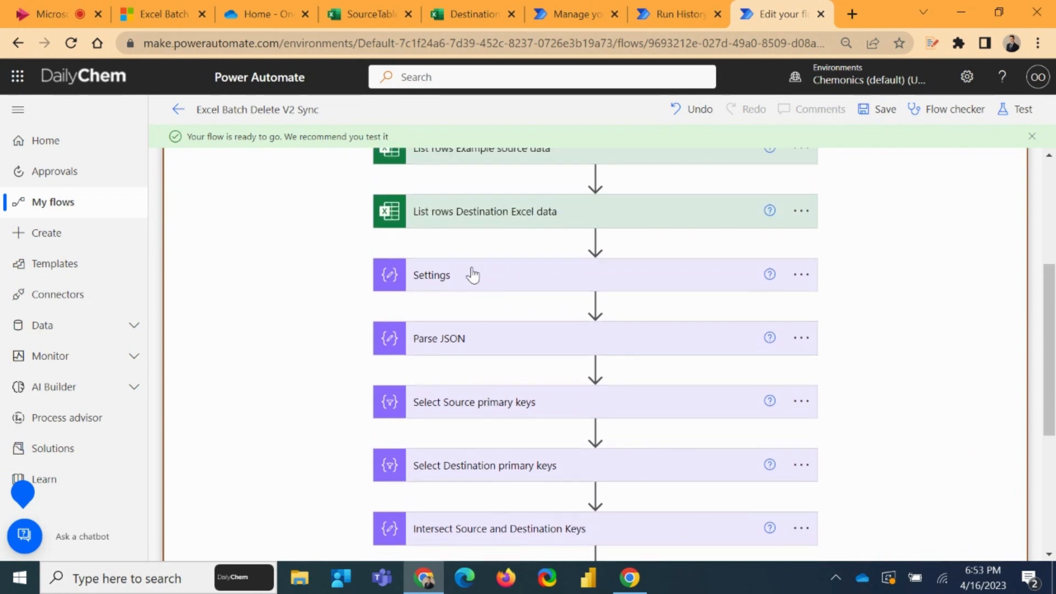
left_click(474, 276)
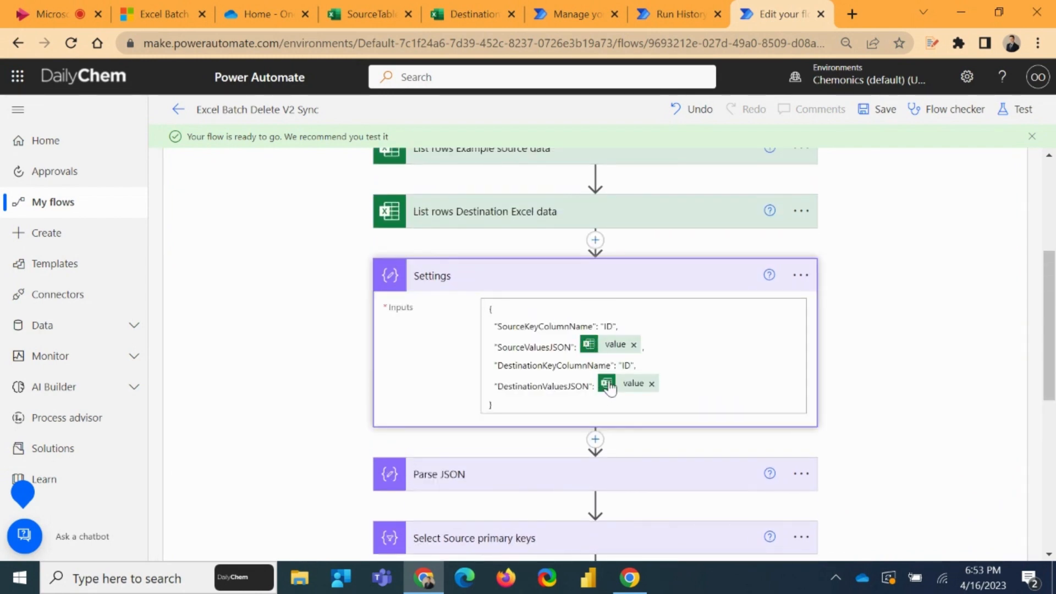
left_click(530, 290)
scroll(514, 267, "down", 1)
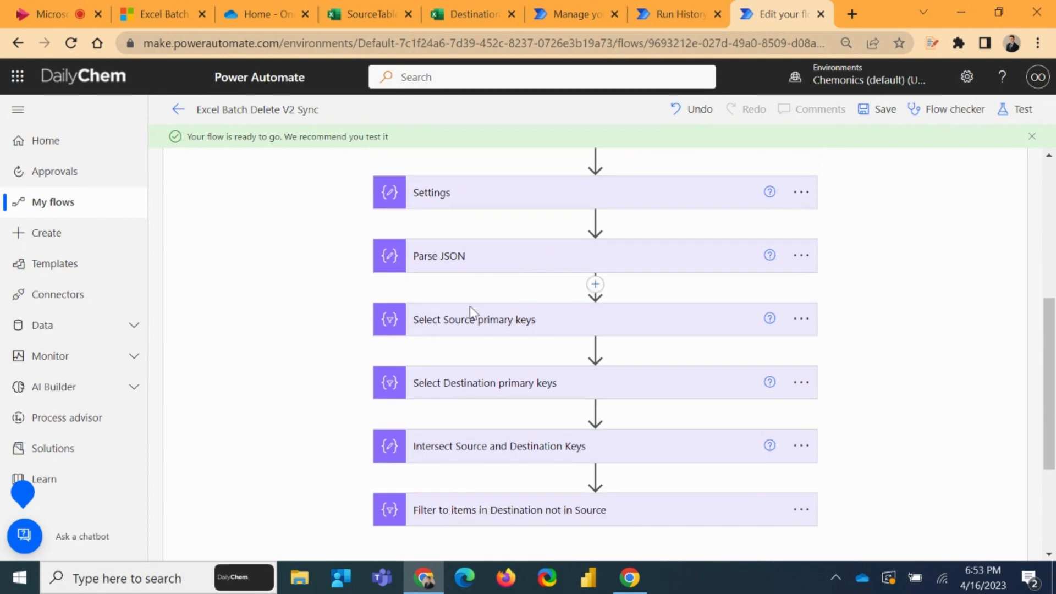
Expand the Select Source primary keys and Select Destination primary keys actions to review their From and Map inputs
left_click(479, 326)
scroll(507, 334, "down", 1)
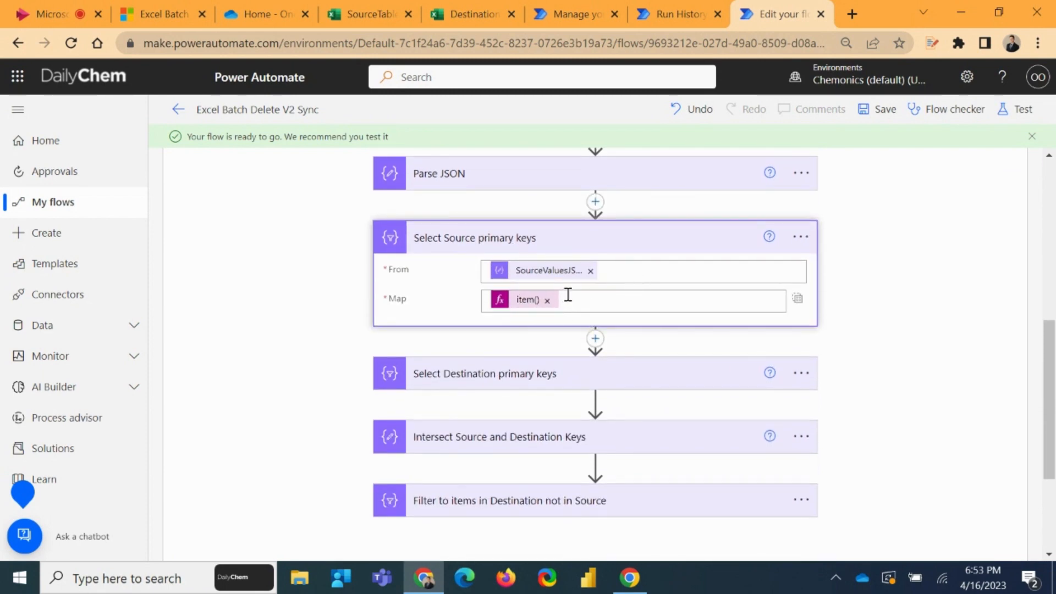
scroll(530, 305, "down", 1)
left_click(531, 296)
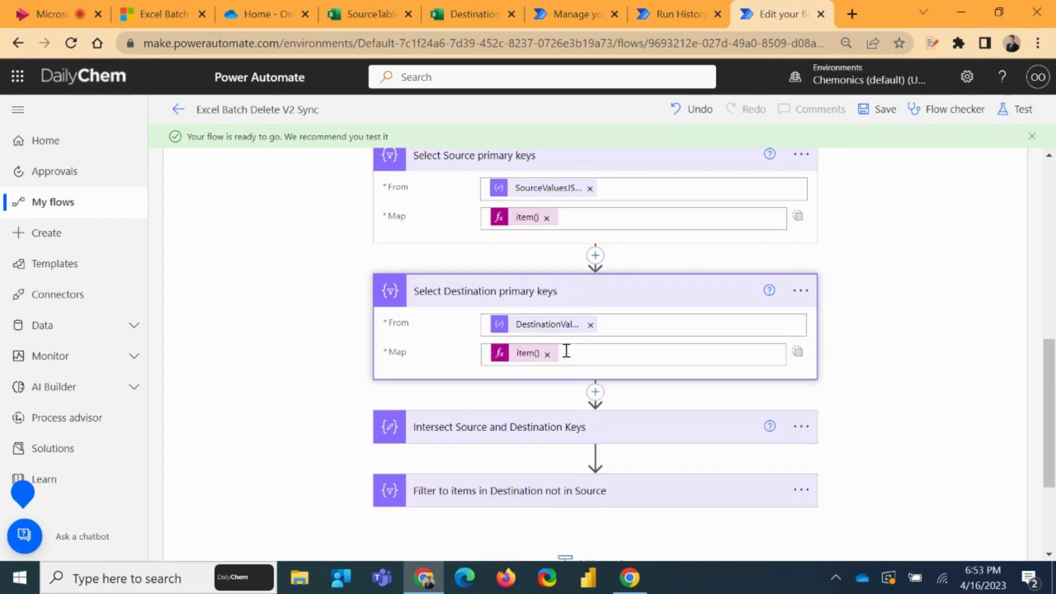
Expand the Intersect Source and Destination Keys and Filter to items in Destination not in Source actions to examine their expressions and conditions
scroll(577, 350, "down", 1)
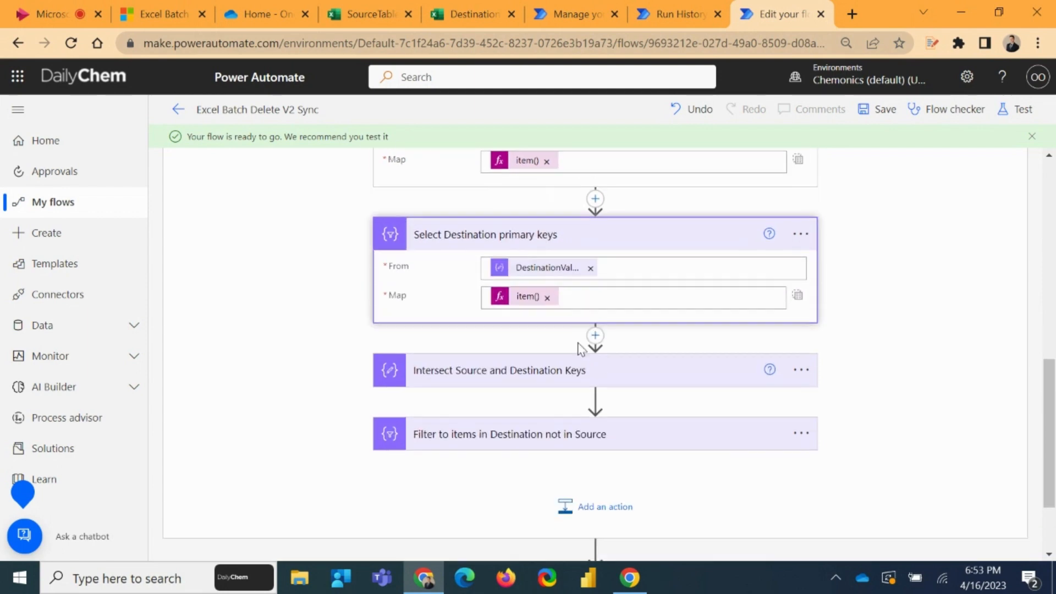
left_click(510, 354)
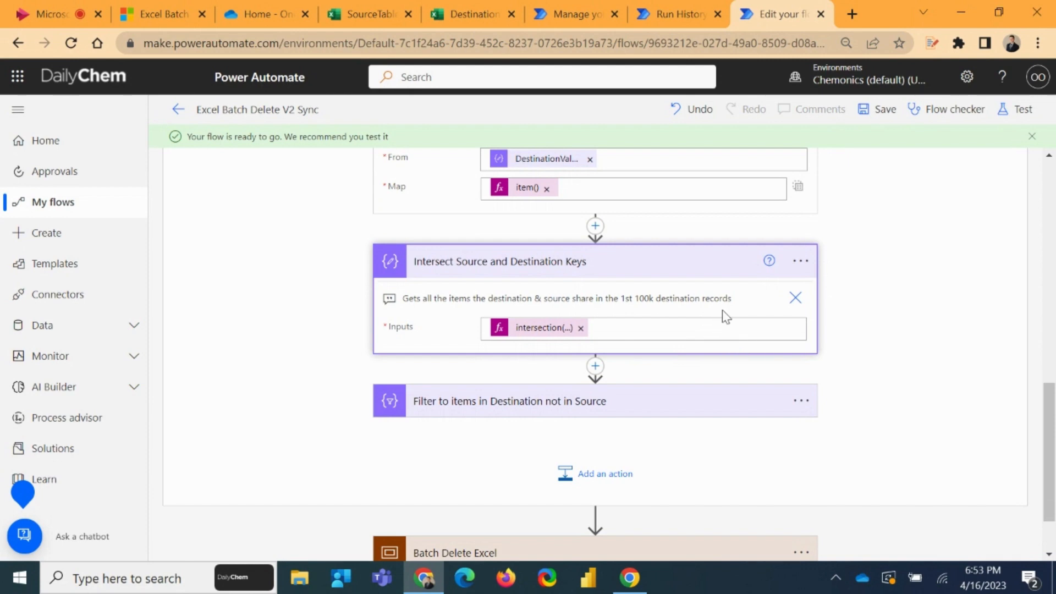
left_click(546, 401)
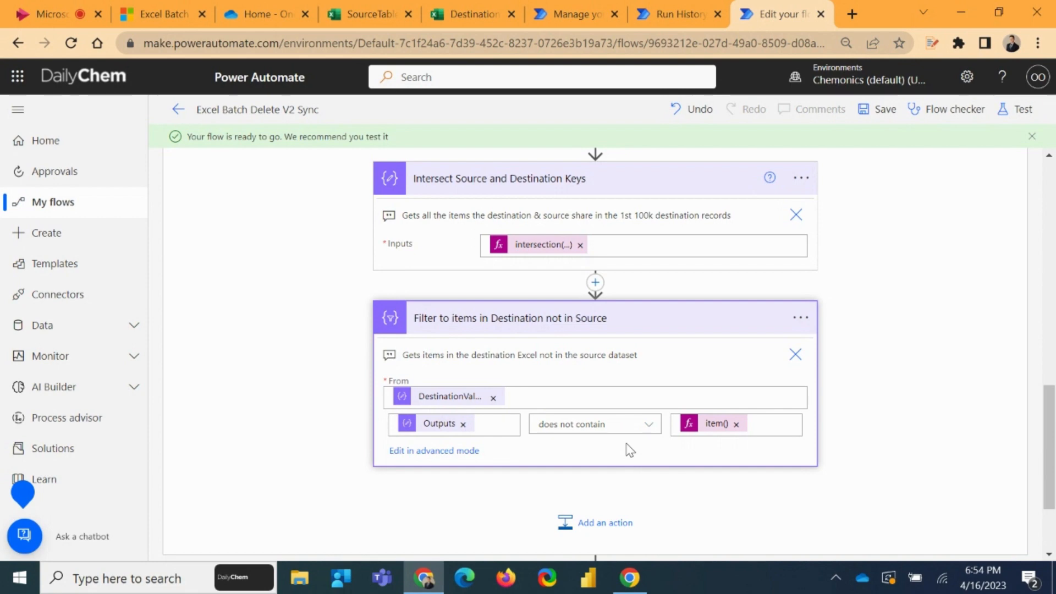
Collapse the expanded key comparison actions and the Get all data, filter to items in destination not in source scope
left_click(634, 316)
left_click(660, 351)
left_click(643, 227)
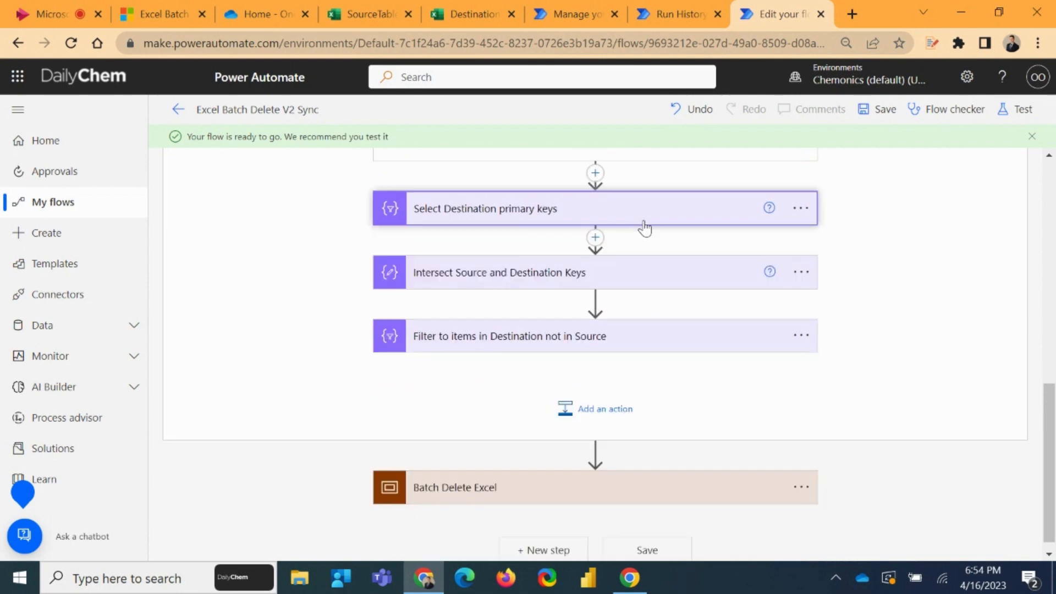
scroll(646, 247, "up", 5)
left_click(624, 323)
scroll(625, 288, "up", 4)
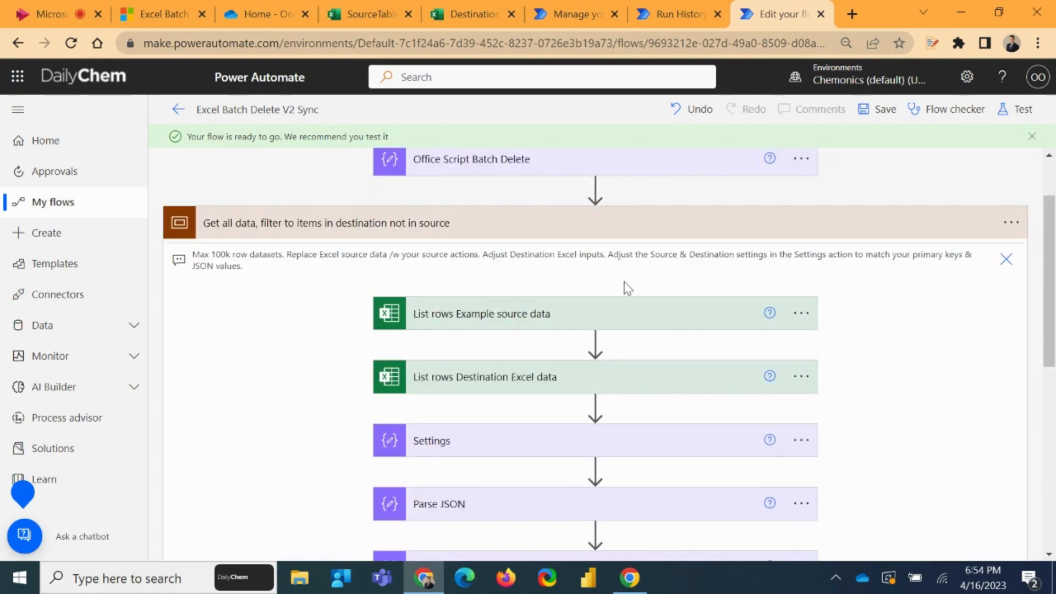
left_click(559, 222)
scroll(770, 269, "up", 2)
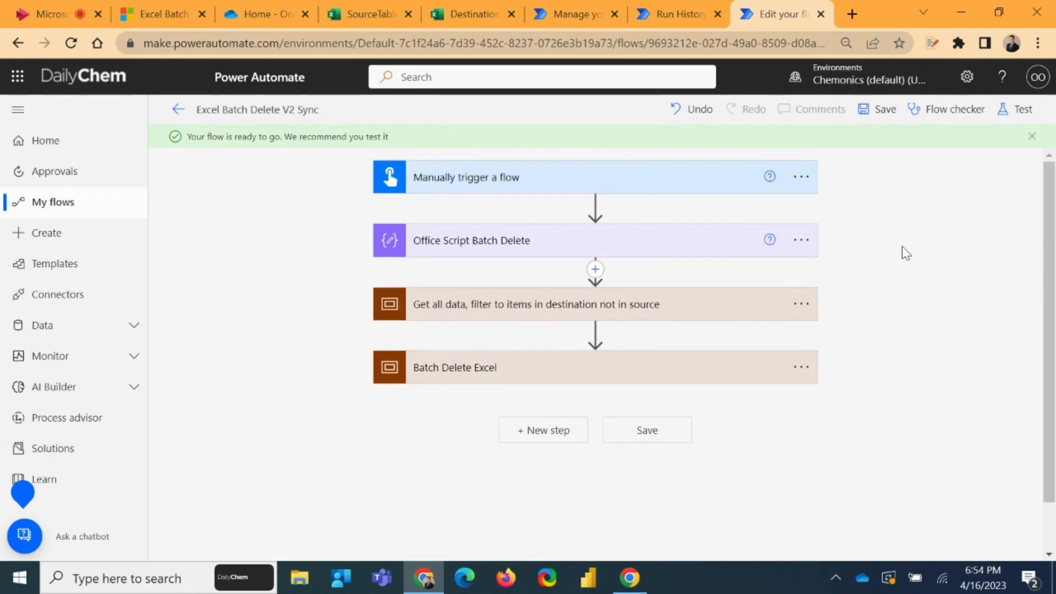
Save the Excel Batch Delete V2 Sync flow and start a manual test of it
left_click(883, 112)
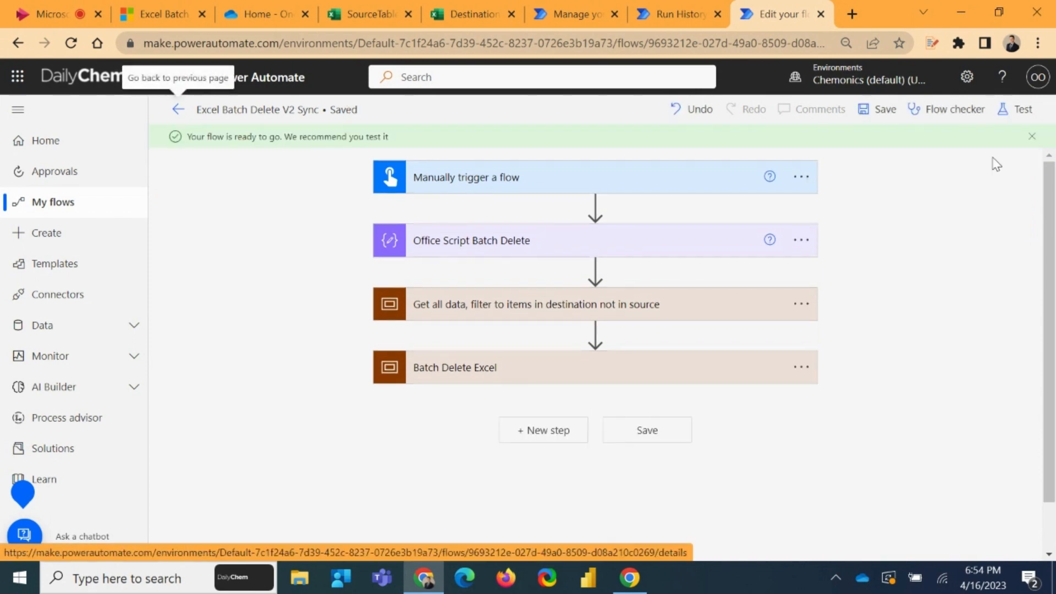
left_click(1018, 109)
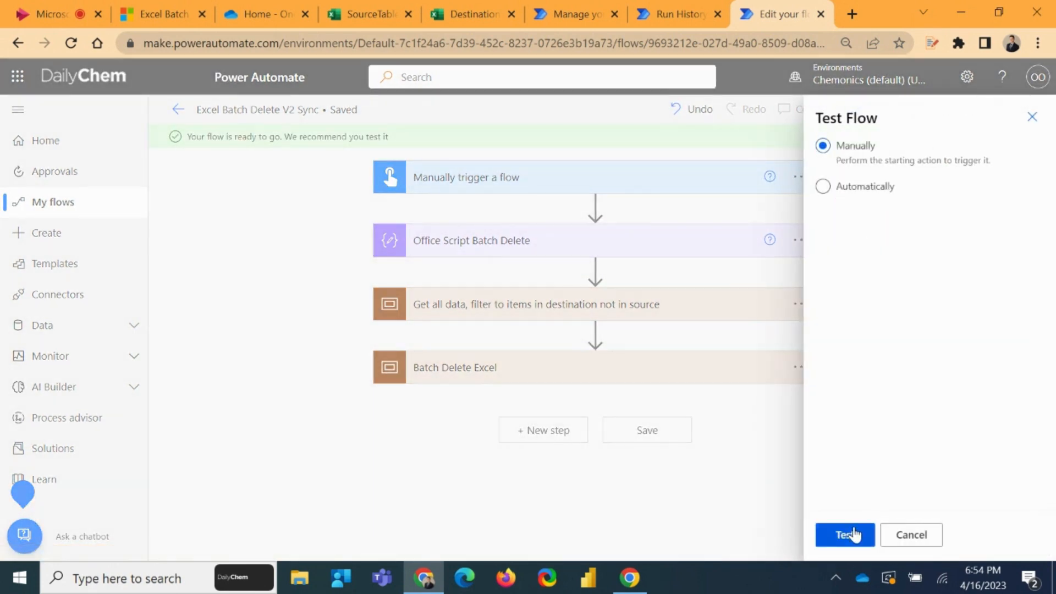
left_click(845, 533)
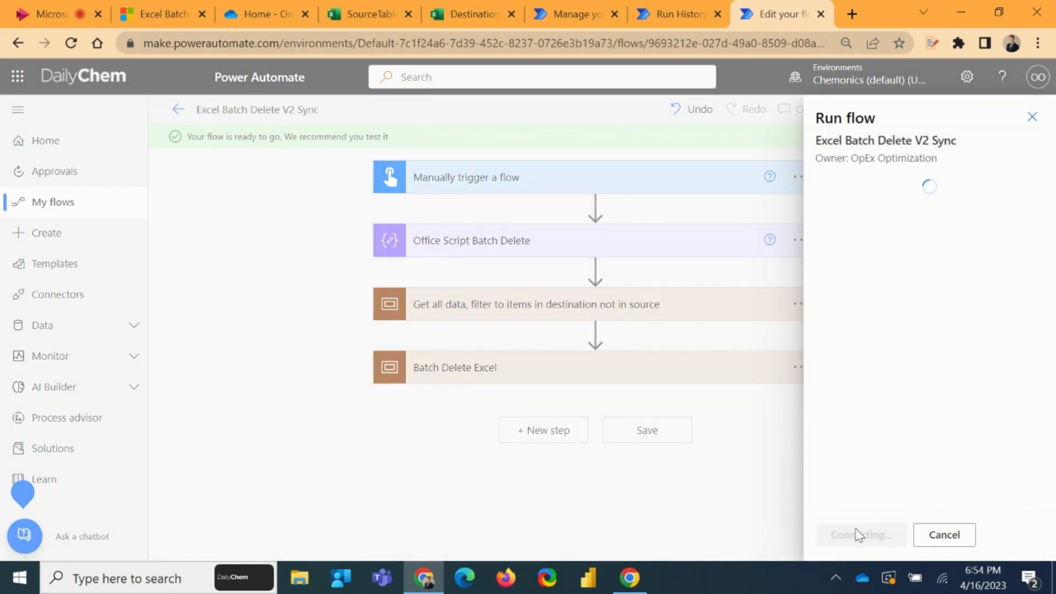
Compare the first ID values in the SourceTable workbook with those in the DestinationTable workbook before running the flow
left_click(364, 14)
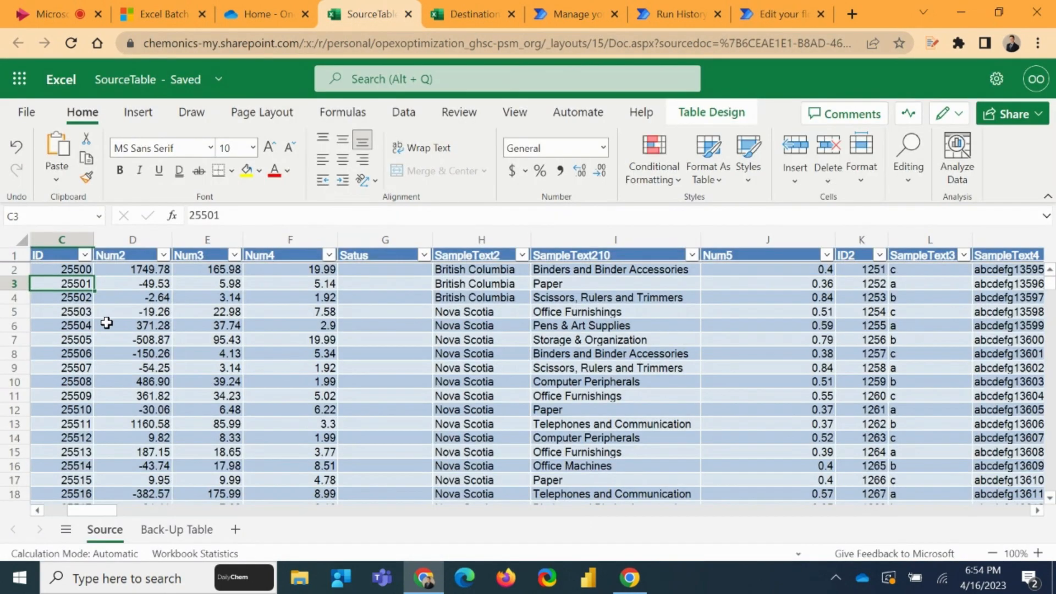
left_click(63, 269)
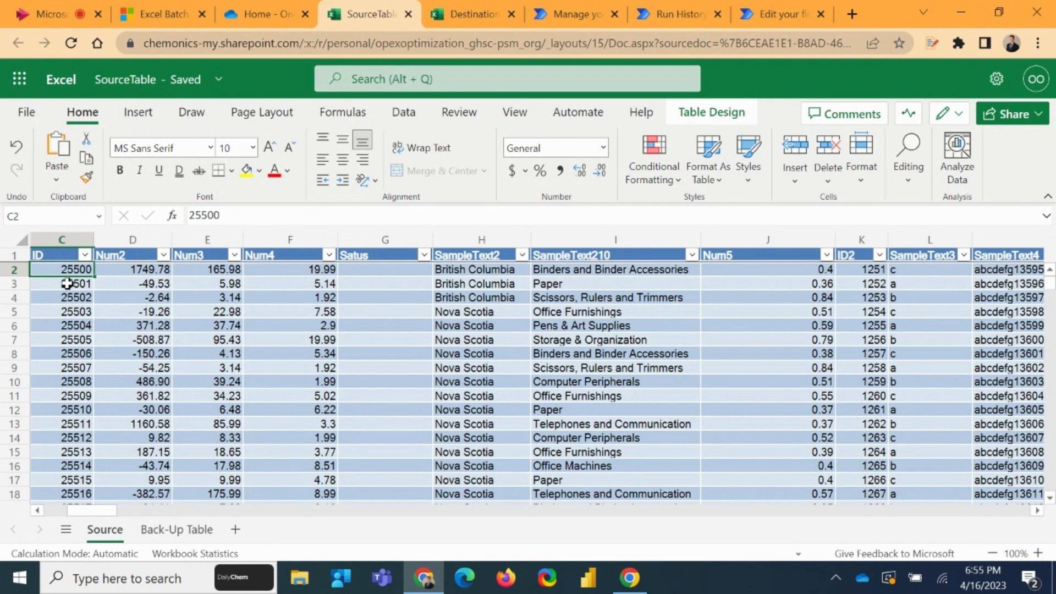
left_click(474, 14)
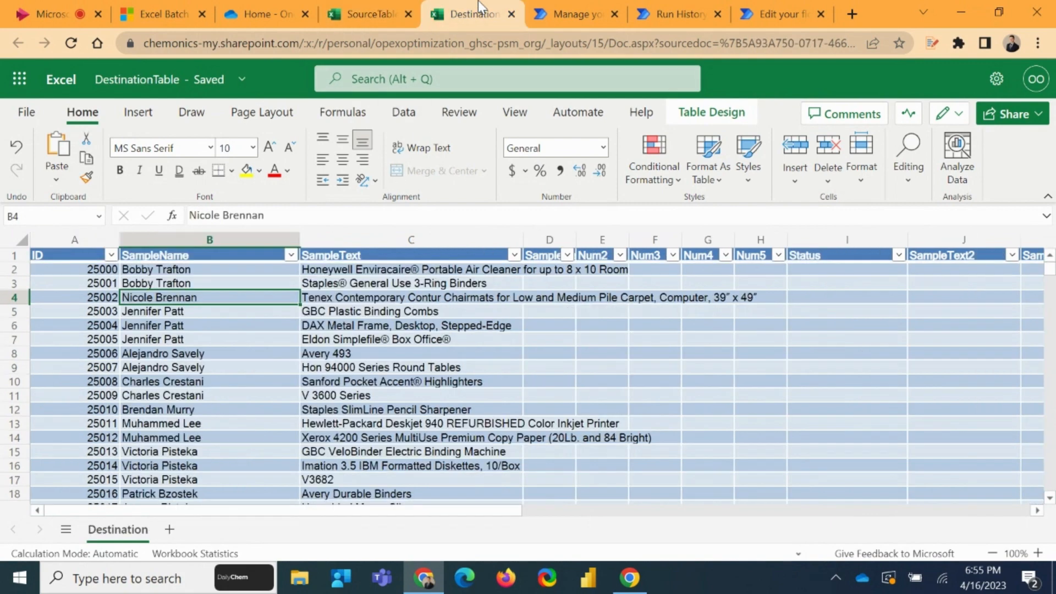
left_click(93, 270)
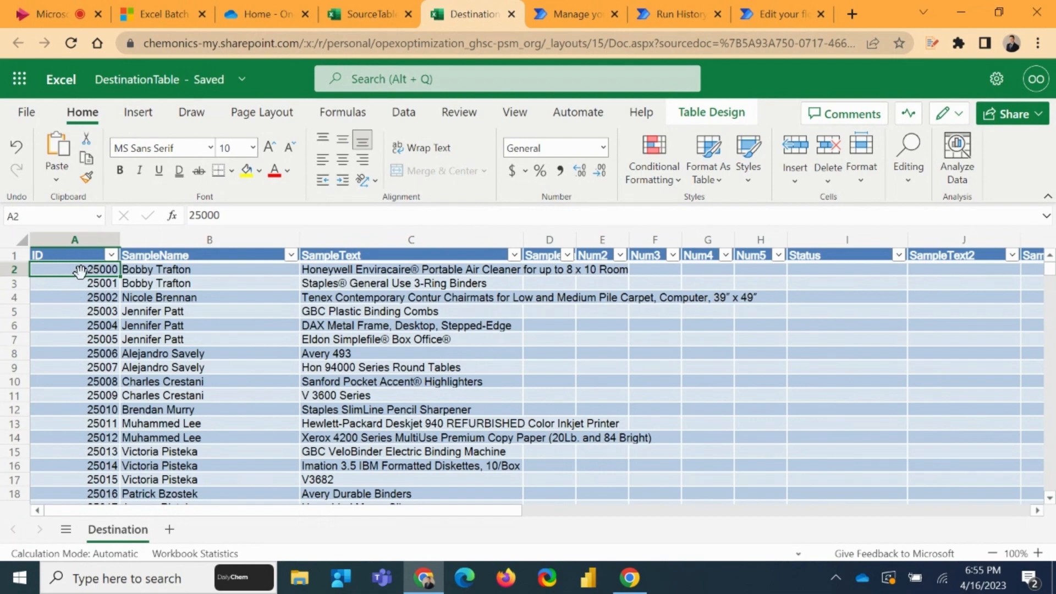
mouse_move(81, 270)
left_mouse_down()
mouse_move(84, 309)
mouse_move(77, 267)
left_mouse_up()
left_click(99, 297)
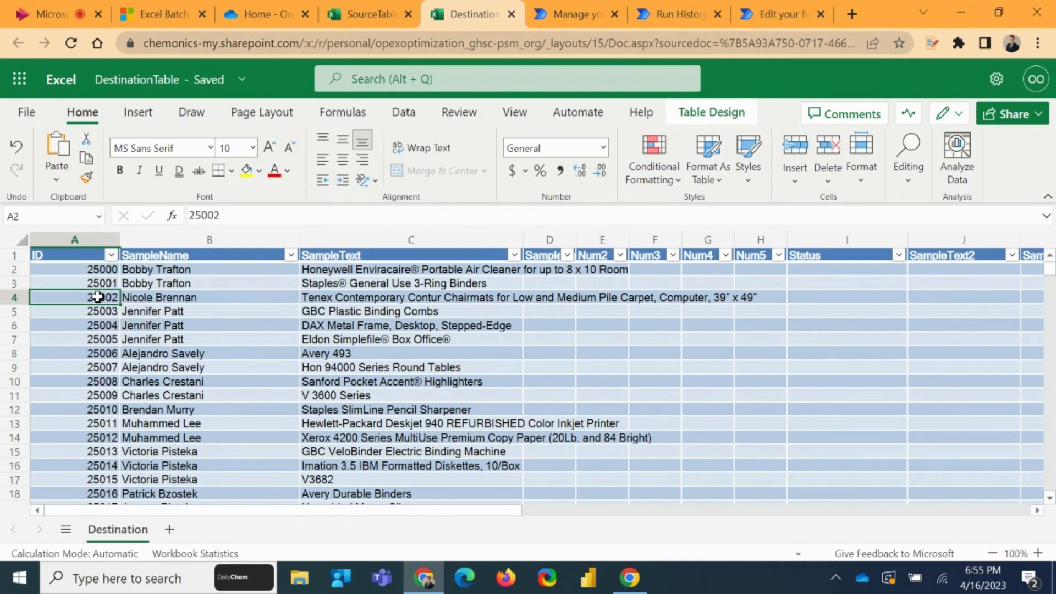
scroll(110, 338, "down", 6)
scroll(110, 338, "down", 7)
scroll(111, 440, "up", 14)
left_click(368, 14)
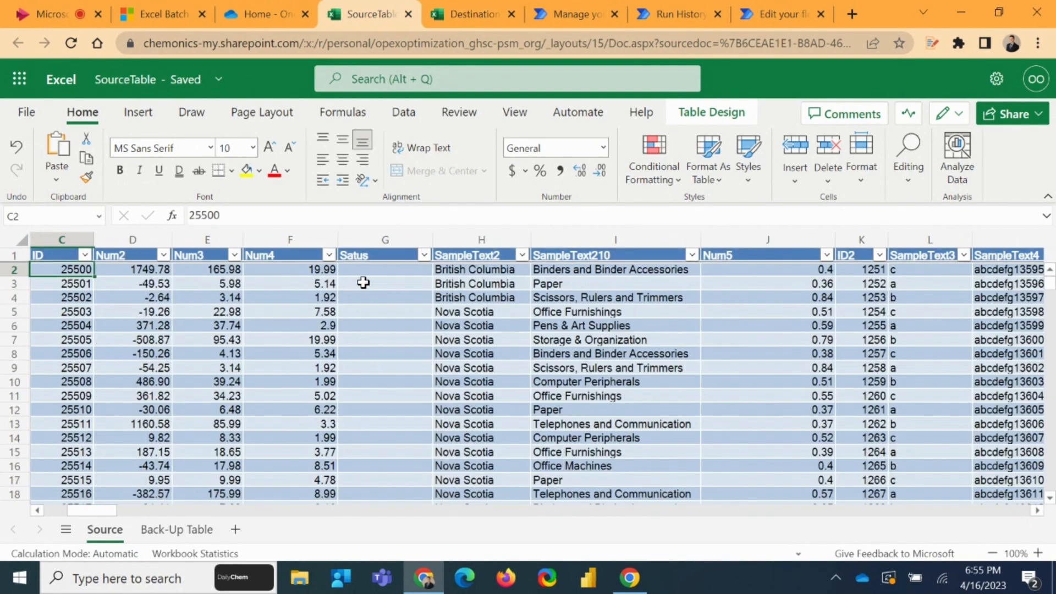
Return to the flow's manual test, run the flow and open its run details
left_click(678, 2)
left_click(763, 1)
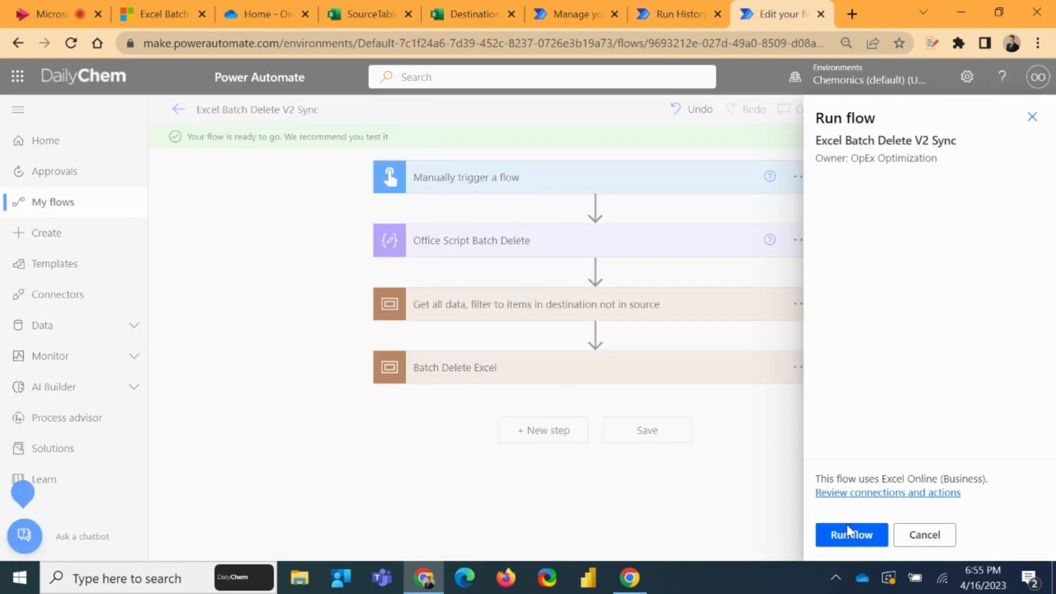
left_click(867, 542)
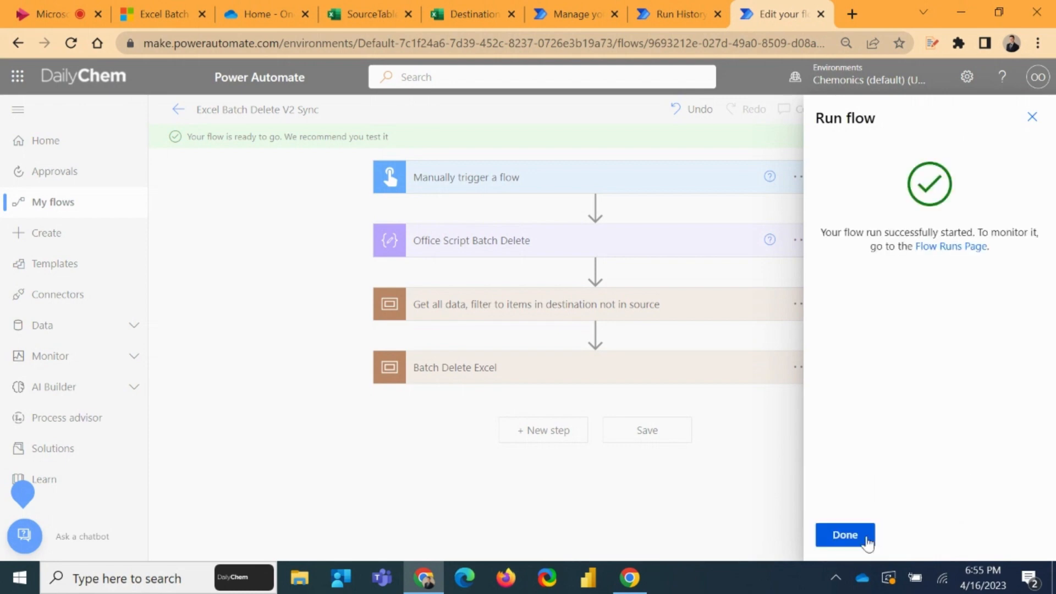
left_click(866, 538)
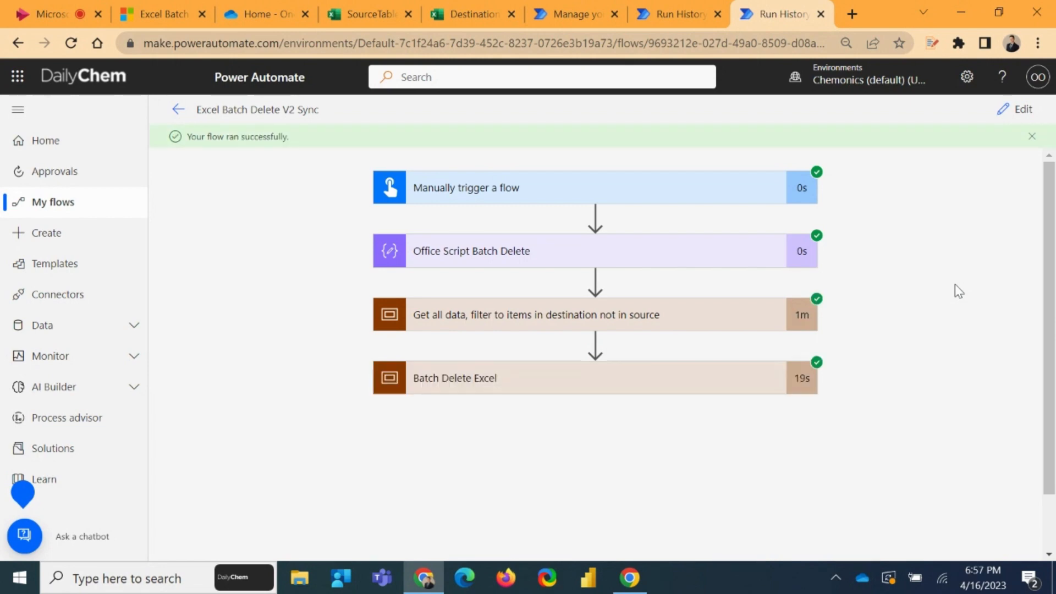
Check the first ID values in the synced DestinationTable workbook against those in SourceTable
left_click(468, 13)
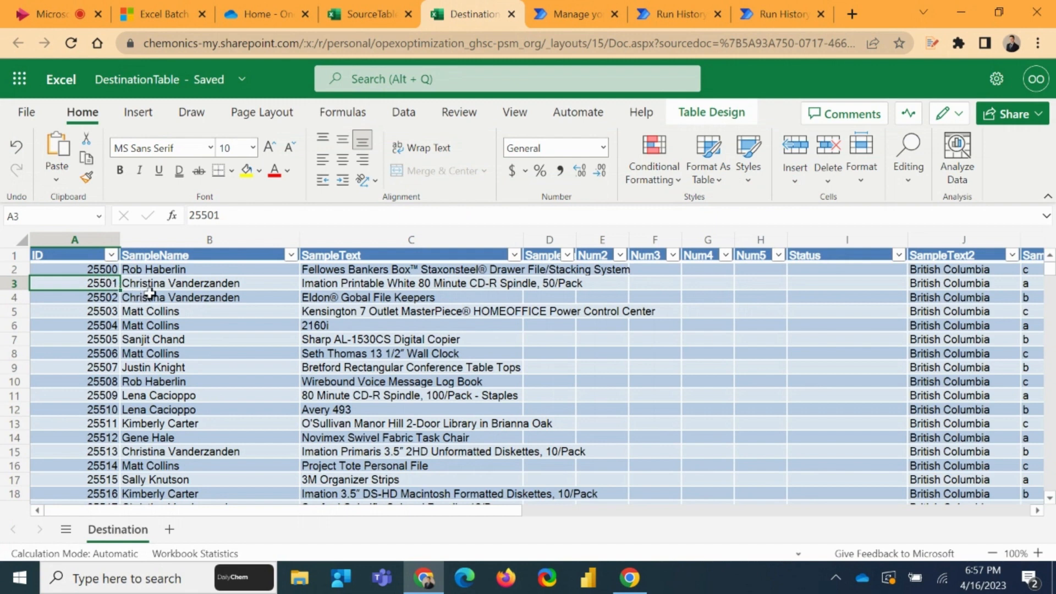
left_click(77, 269)
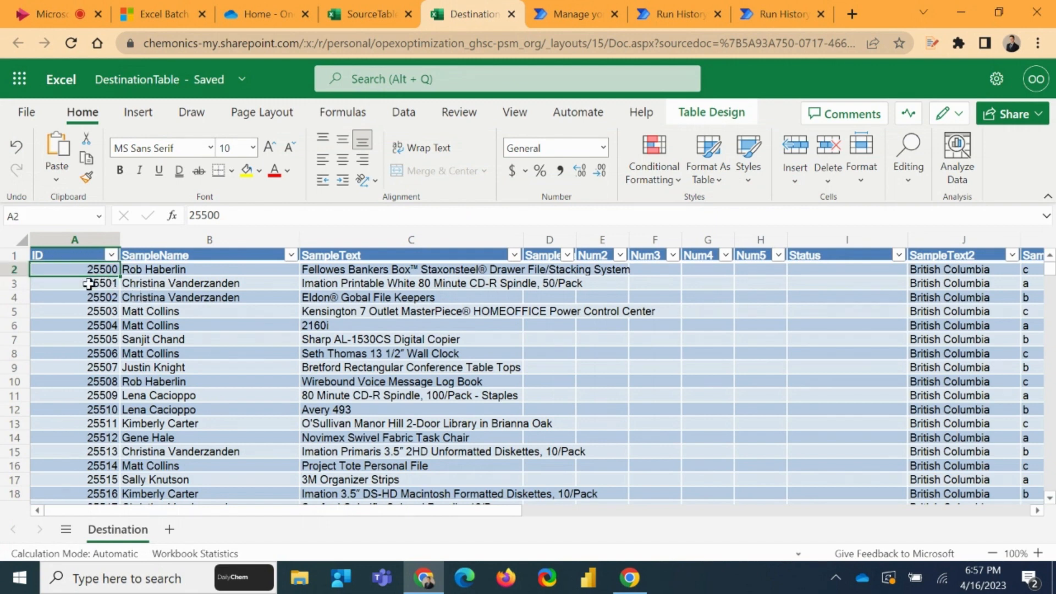
left_click(370, 14)
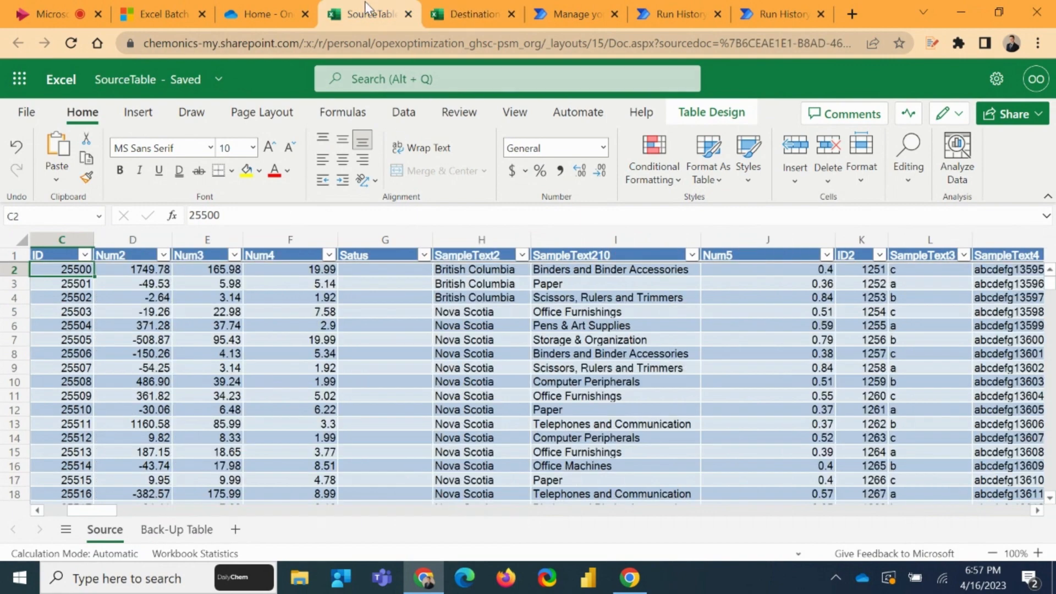
left_click(472, 15)
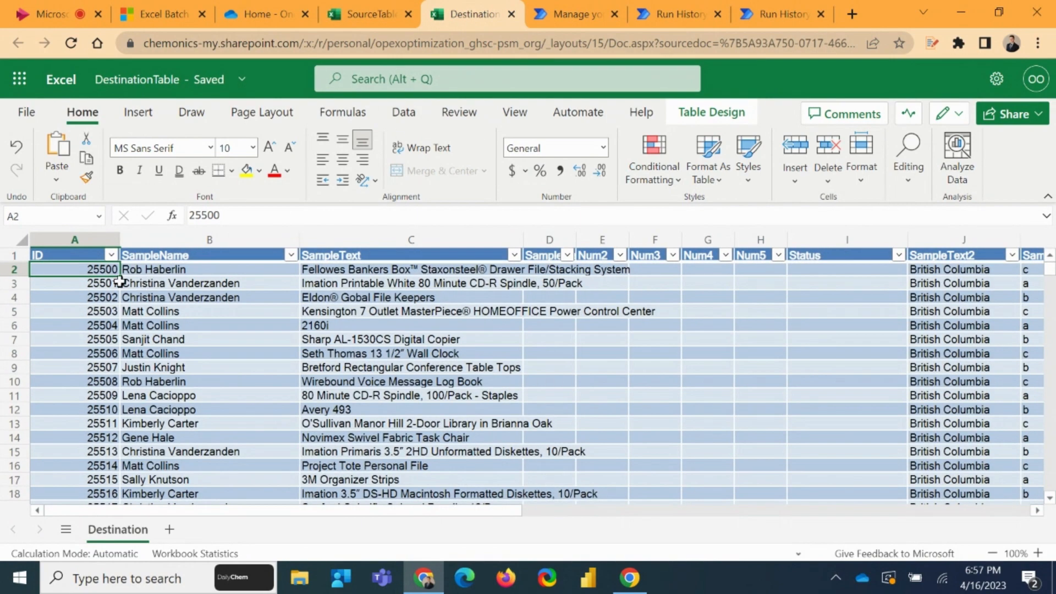
In the run's Get all data scope, examine the outputs of Select Source primary keys and Select Destination primary keys
left_click(781, 7)
left_click(672, 314)
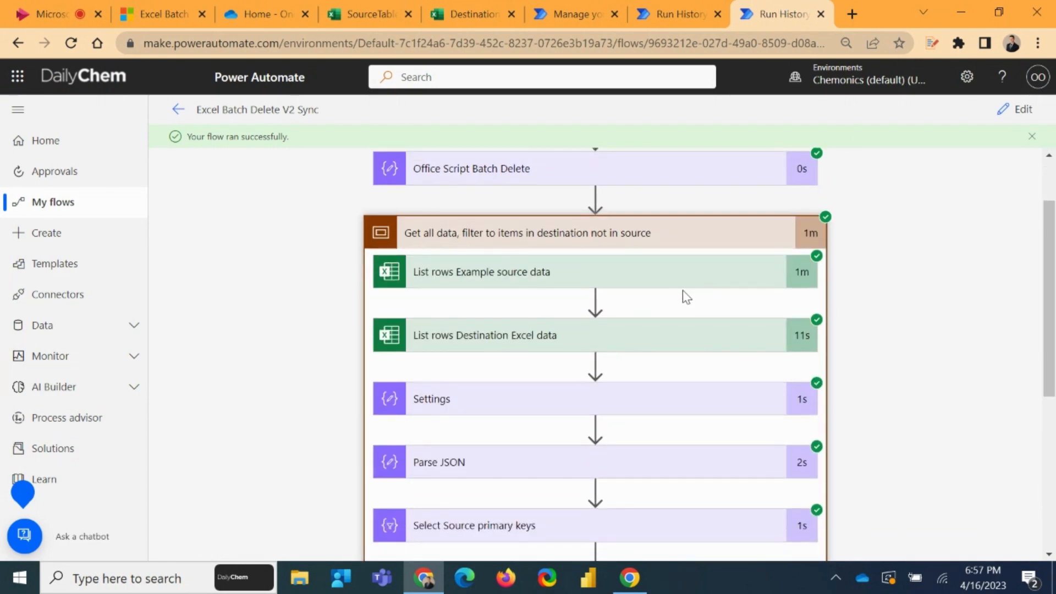
scroll(716, 330, "down", 3)
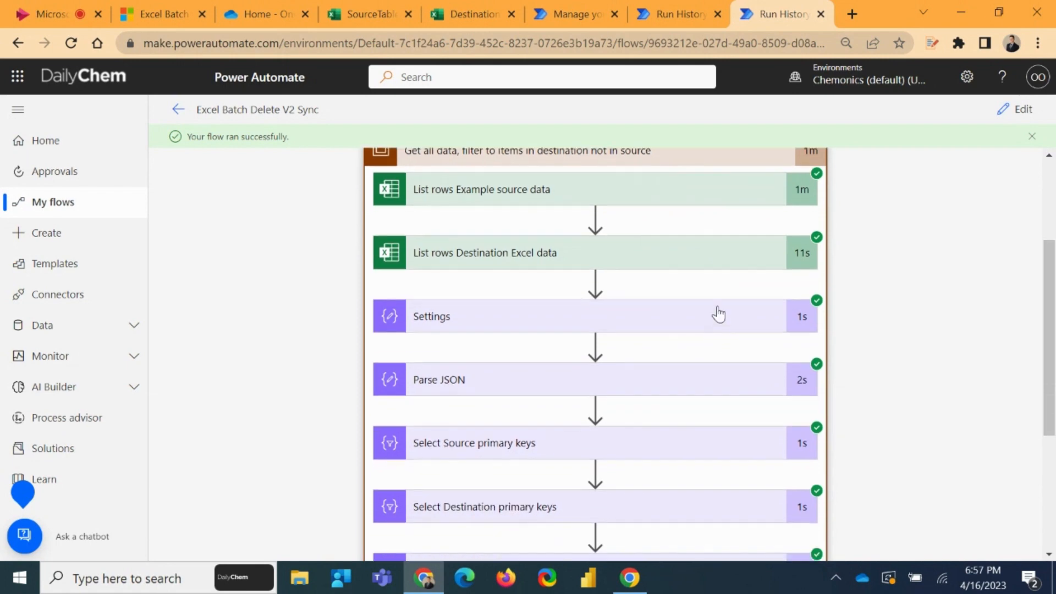
scroll(478, 280, "down", 1)
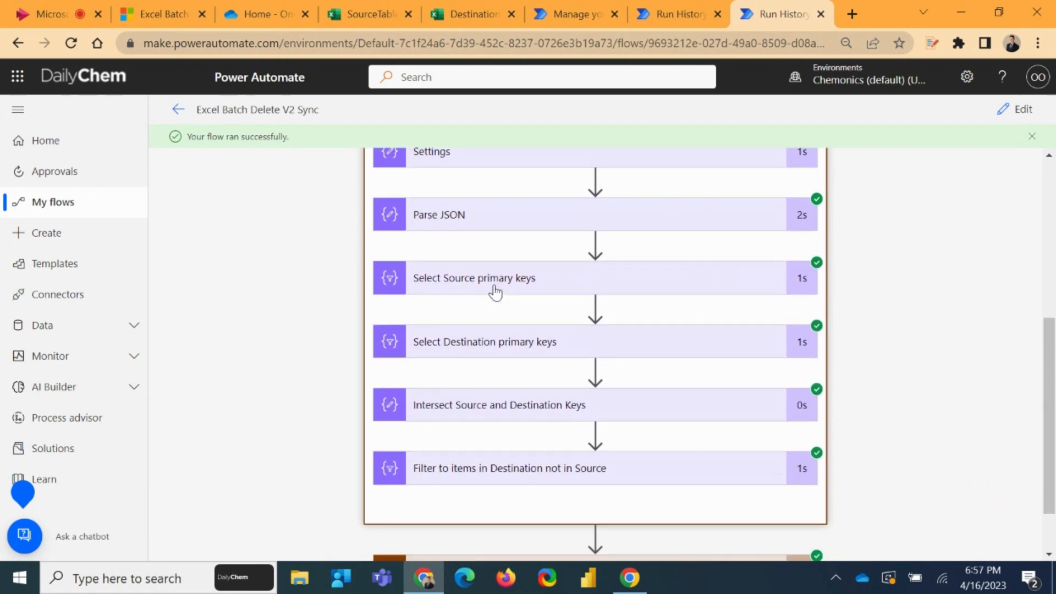
left_click(497, 282)
scroll(509, 283, "down", 1)
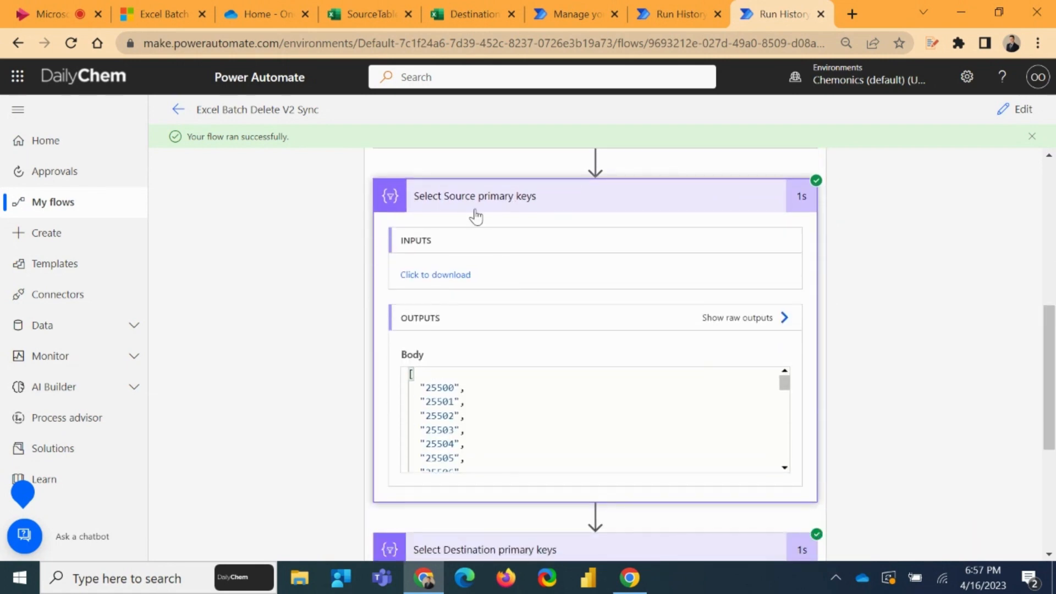
left_click(471, 209)
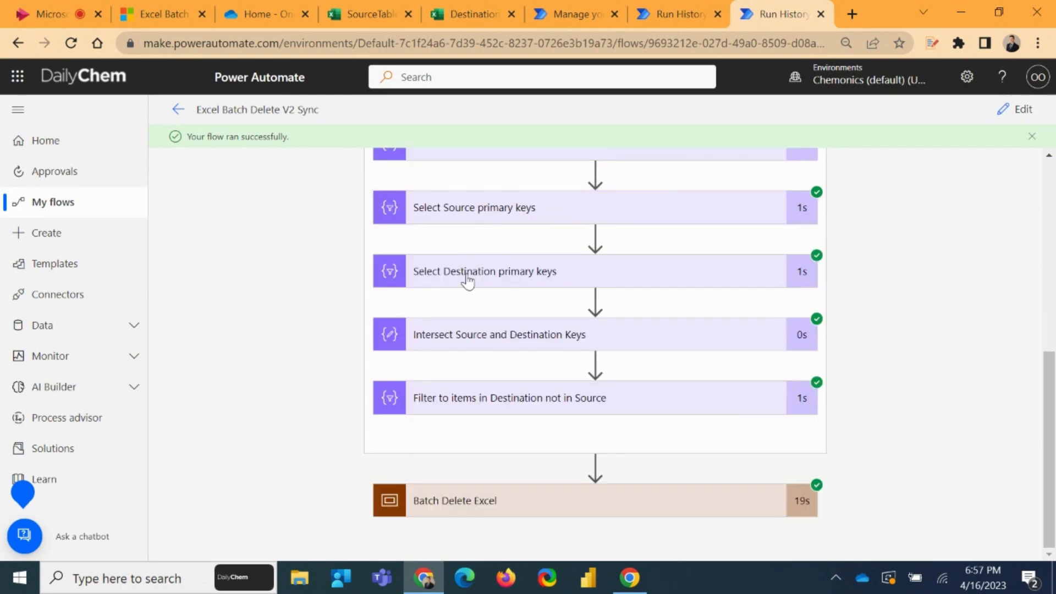
left_click(467, 275)
scroll(495, 264, "down", 1)
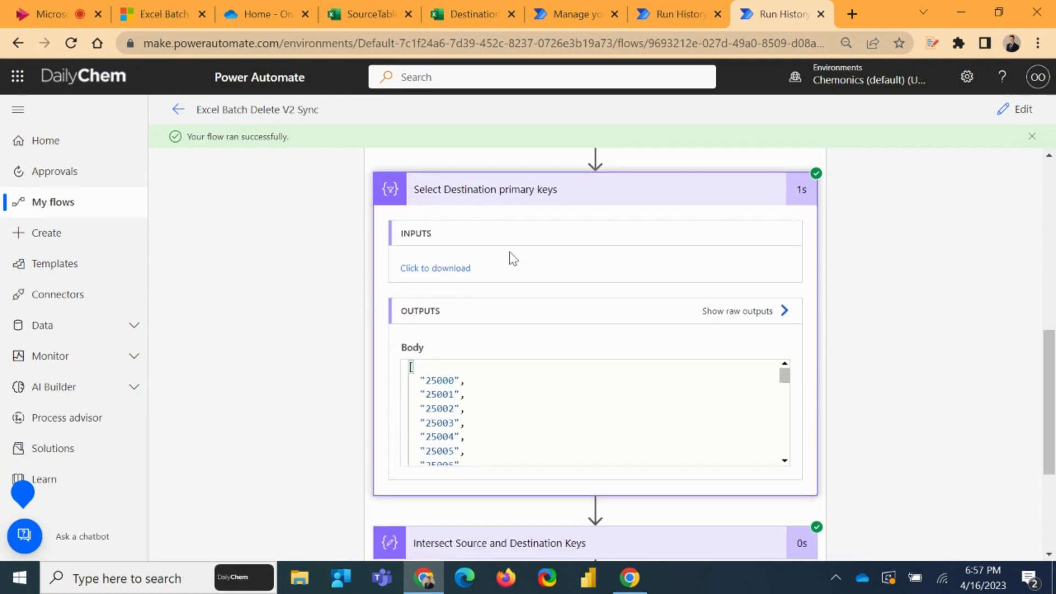
left_click(469, 199)
Examine the run inputs and outputs of the Intersect Source and Destination Keys action, and collapse it
left_click(488, 337)
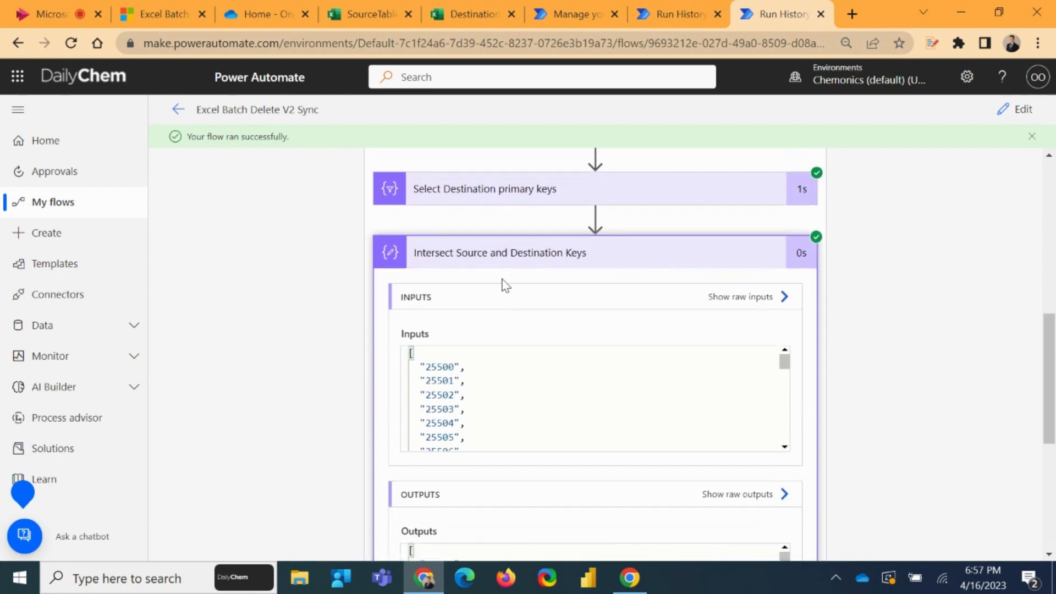
scroll(491, 266, "down", 1)
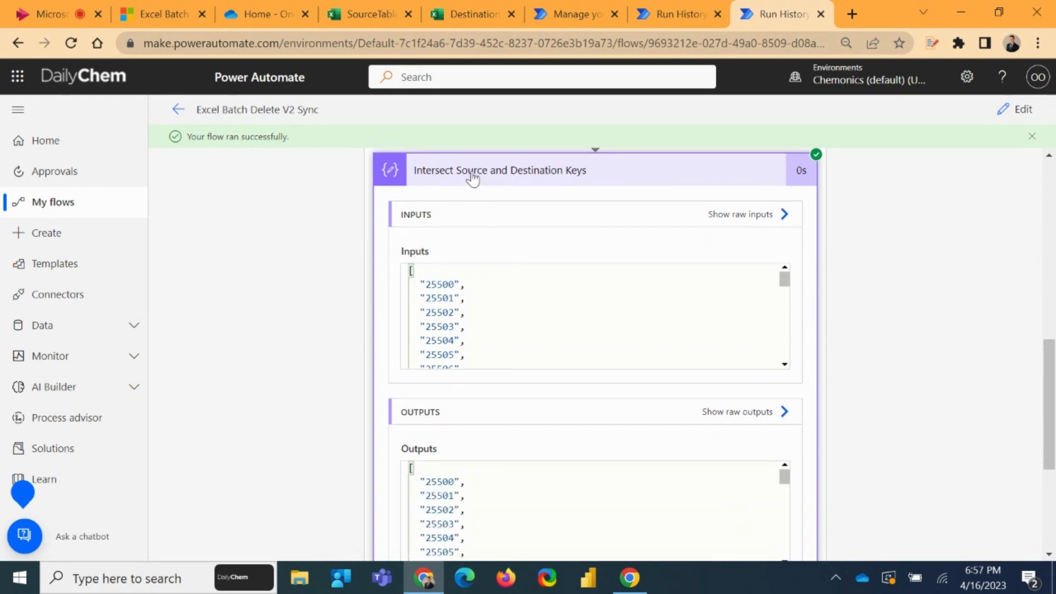
left_click(472, 177)
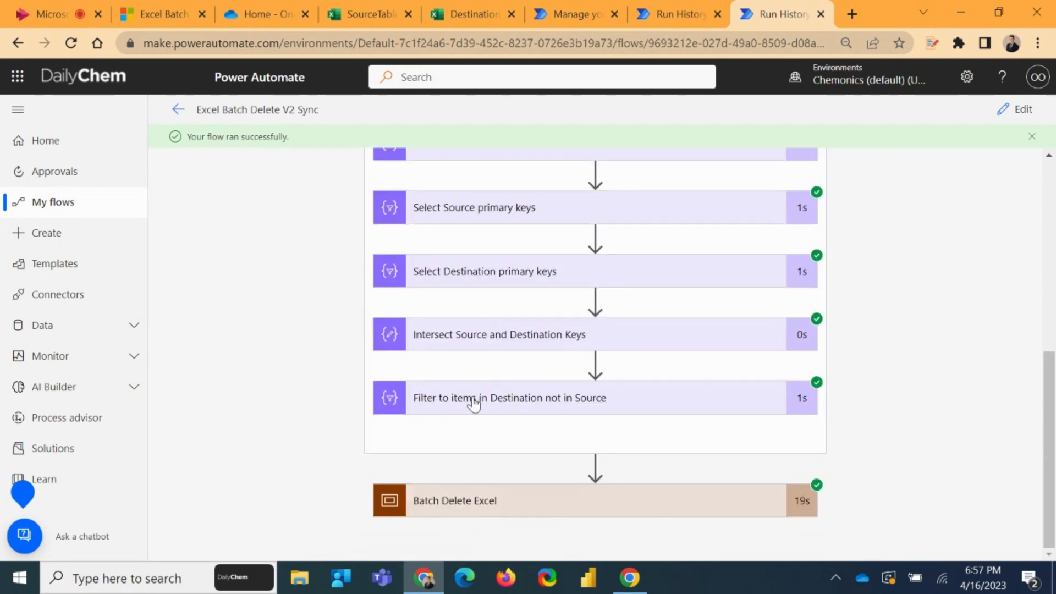
Examine the output records of the Filter to items in Destination not in Source action, and collapse it
left_click(472, 399)
scroll(550, 357, "down", 2)
scroll(605, 330, "down", 2)
scroll(674, 363, "down", 8)
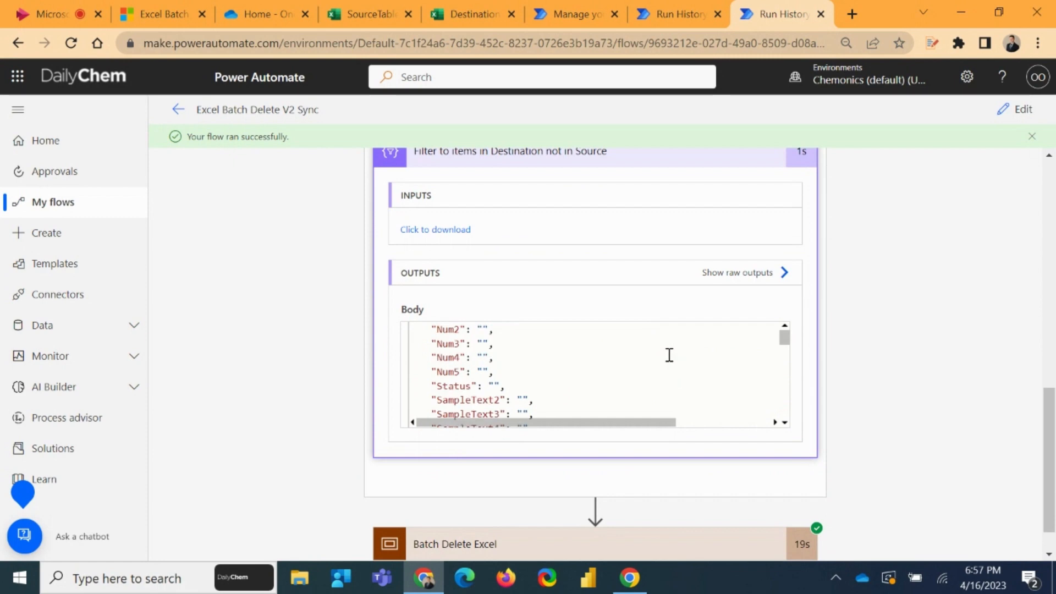
scroll(674, 352, "down", 15)
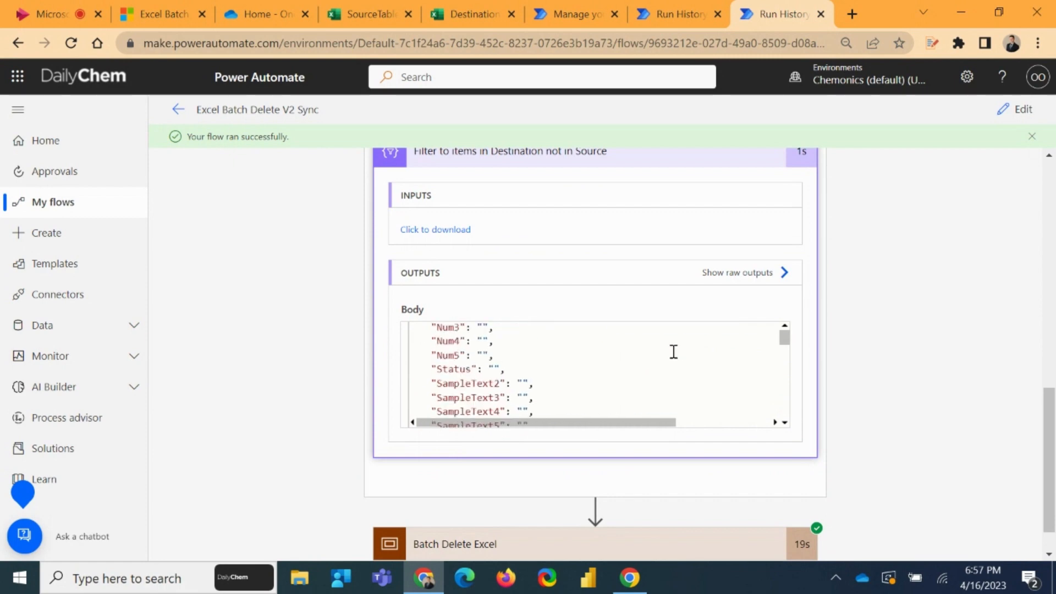
scroll(683, 354, "down", 15)
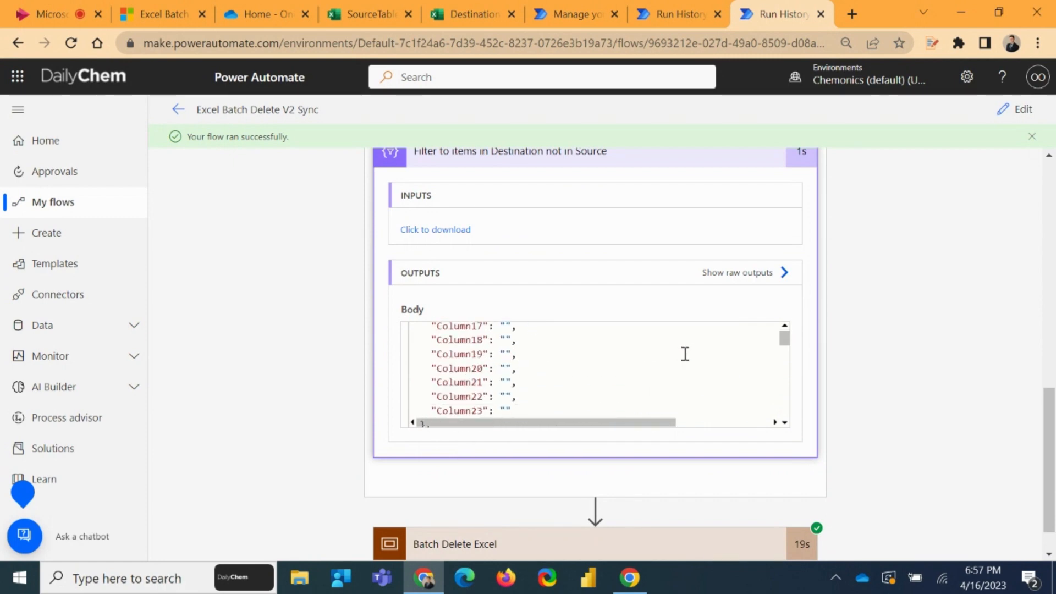
scroll(682, 341, "down", 4)
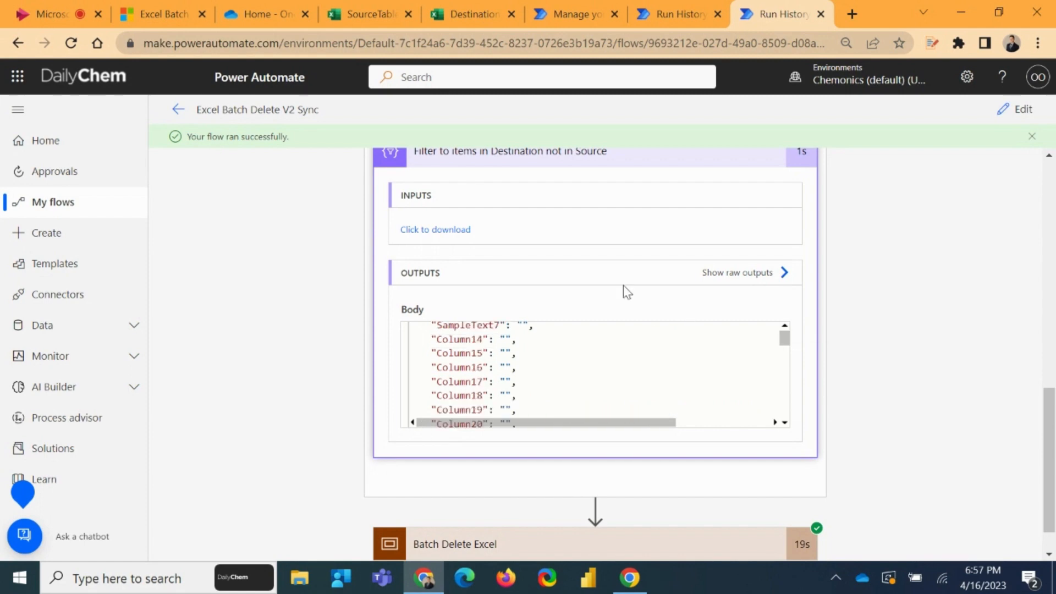
left_click(548, 163)
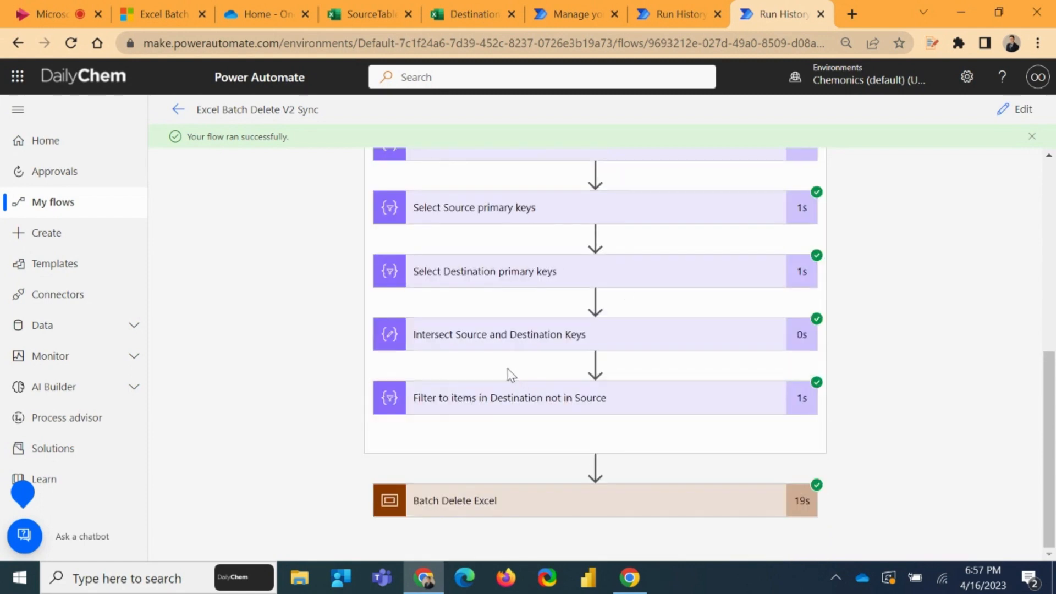
Expand the Batch Delete Excel scope and examine the PK values output by the Select Get only key values action
left_click(462, 501)
left_click(484, 385)
scroll(860, 318, "down", 5)
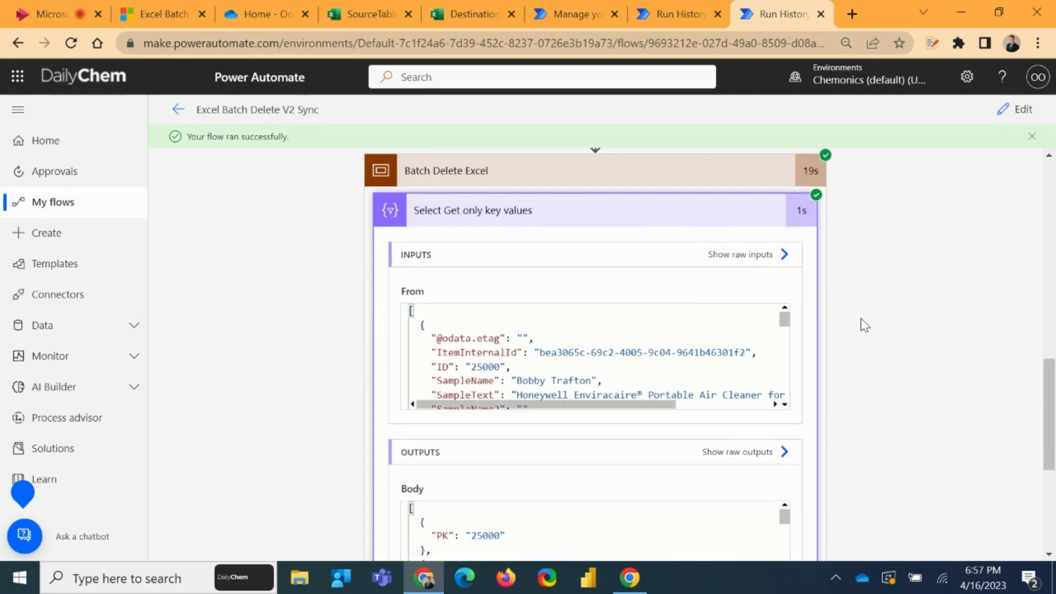
double_click(473, 453)
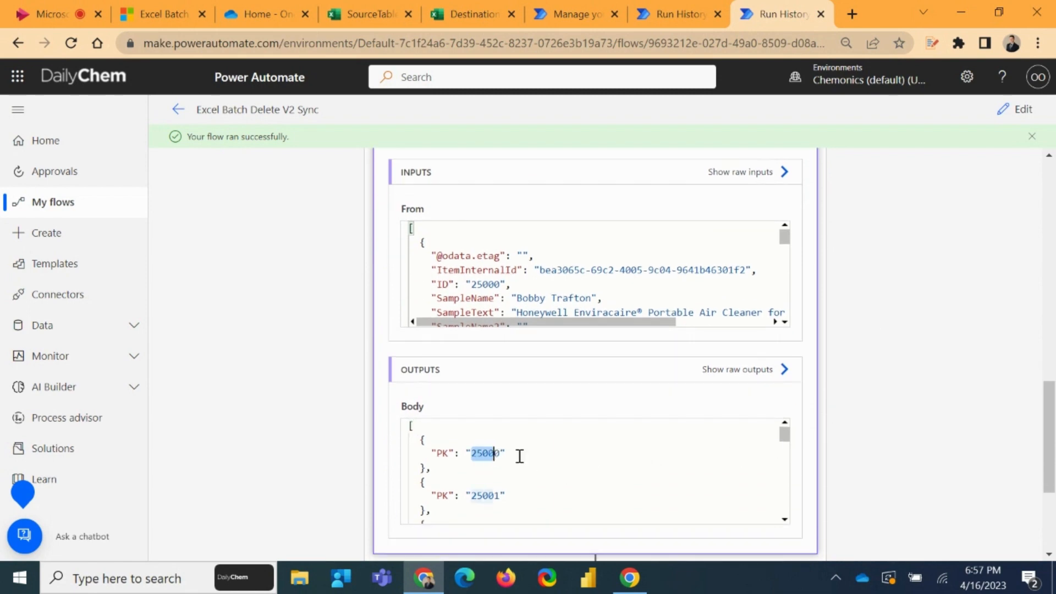
Check the Select Get only key values output through to its last PK entry, and collapse the action
scroll(553, 446, "down", 2)
left_click(540, 442)
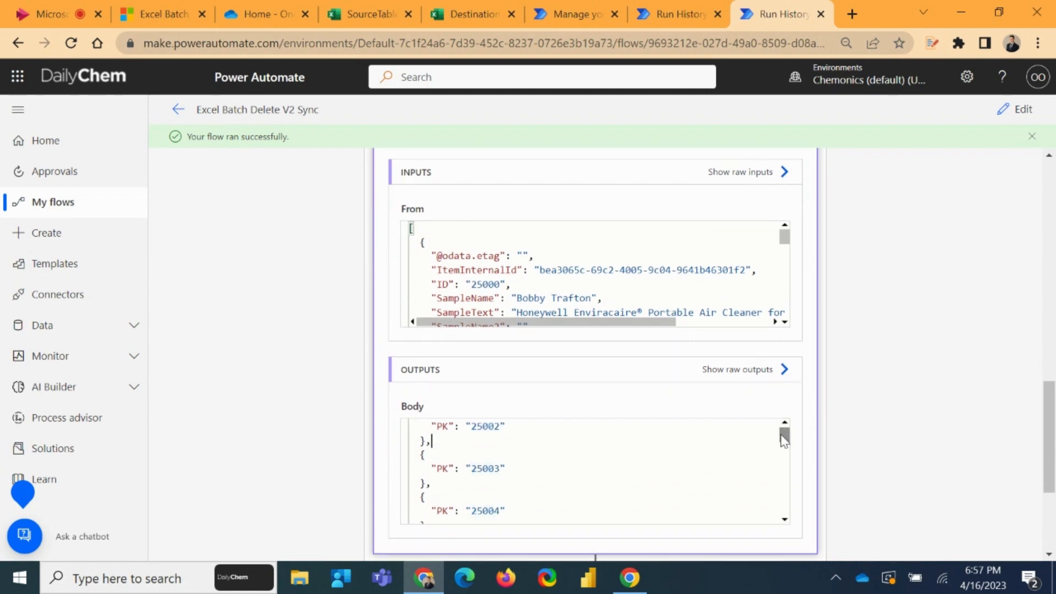
left_click_drag(785, 435, 785, 509)
left_click_drag(472, 488, 505, 490)
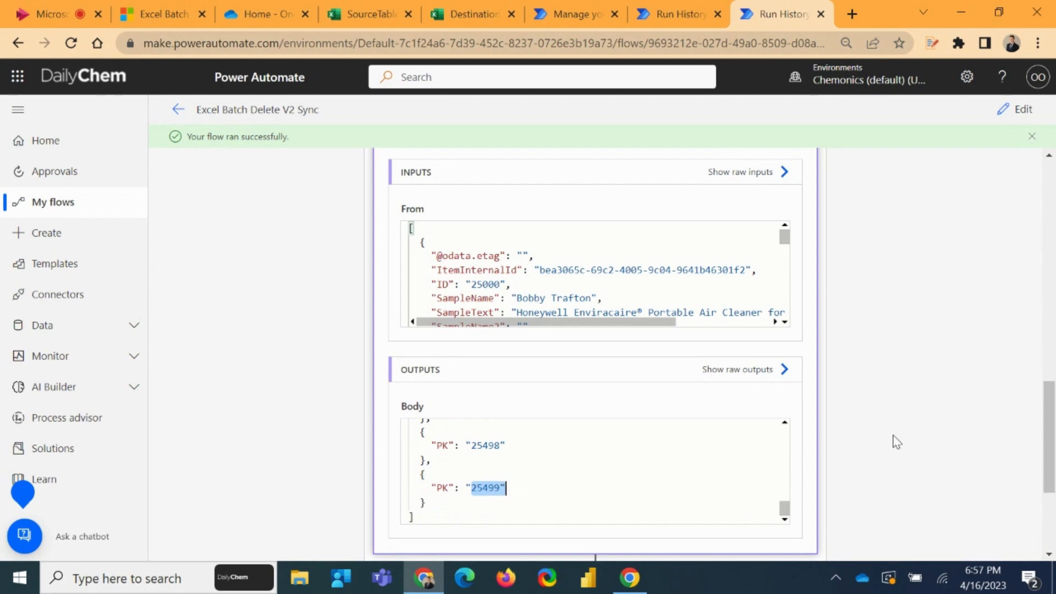
scroll(523, 277, "up", 3)
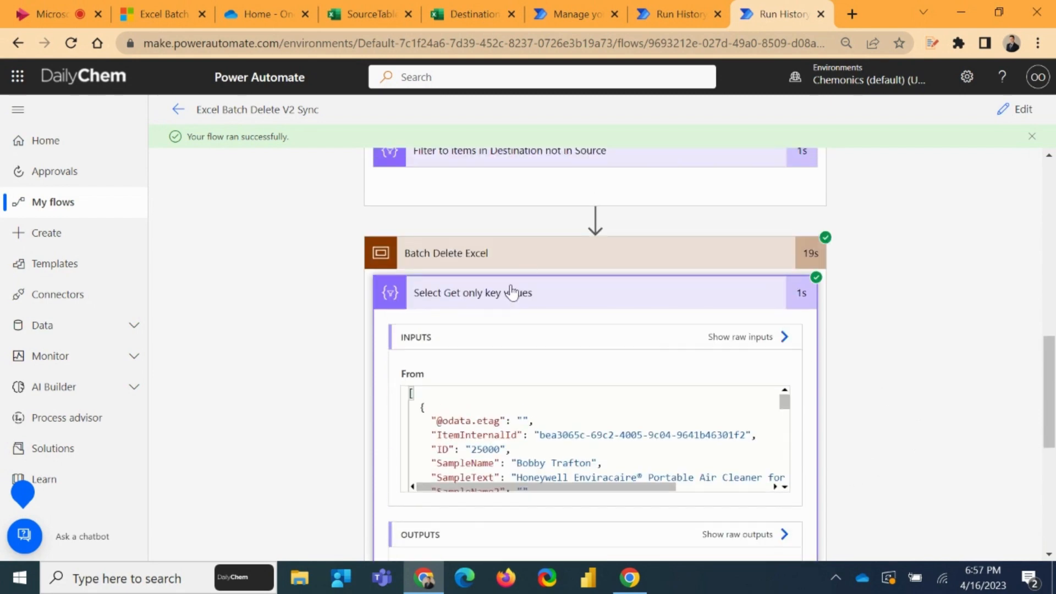
left_click(512, 290)
Expand the Run script Delete Excel rows action and examine its output result and the deleted-row and row-count logs
left_click(495, 410)
scroll(743, 323, "down", 5)
scroll(834, 323, "down", 9)
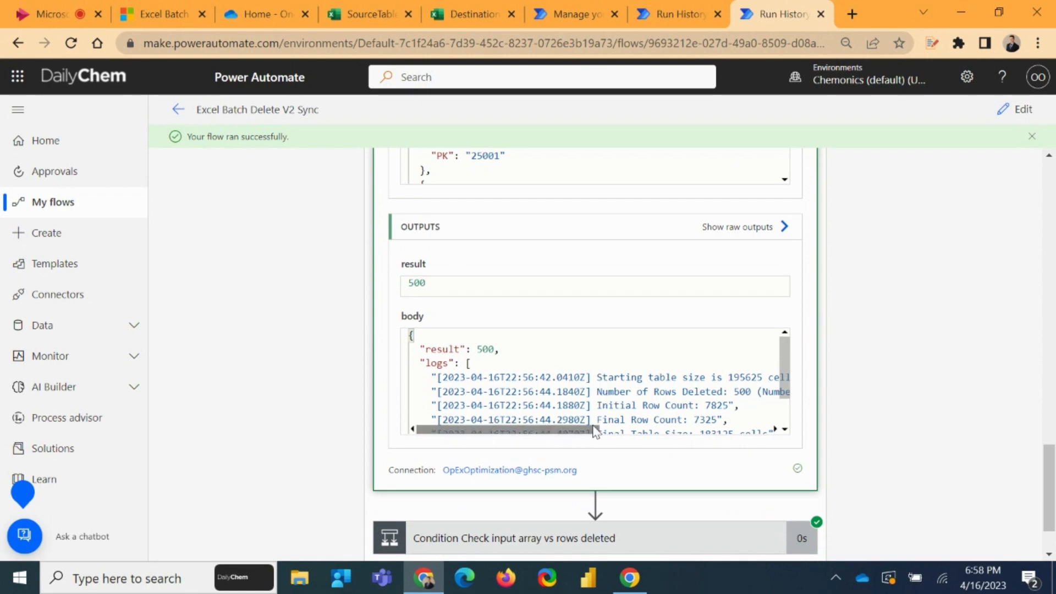
left_click_drag(566, 434, 617, 434)
scroll(720, 392, "down", 2)
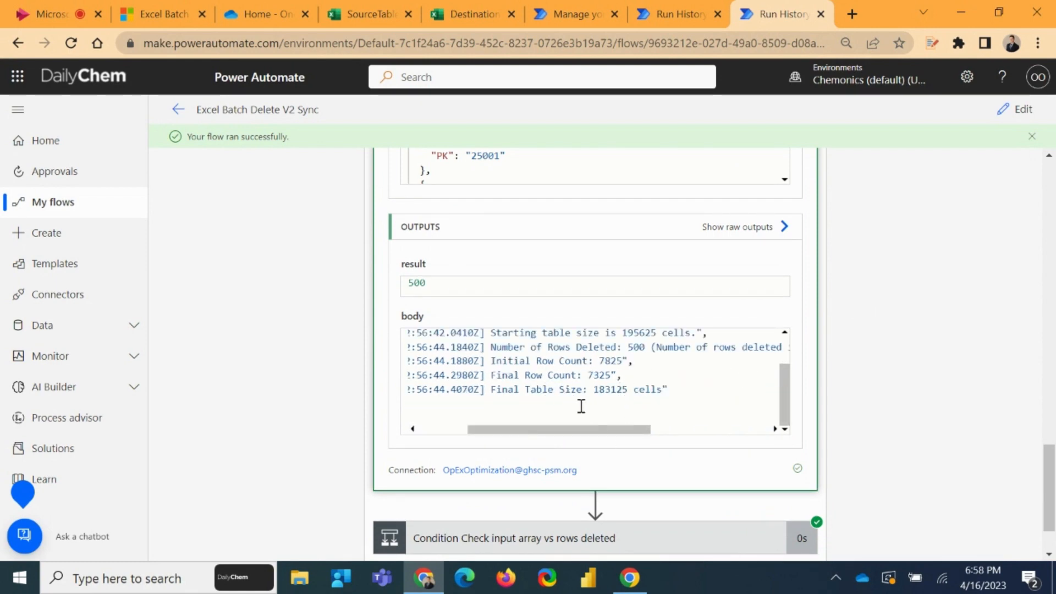
left_click_drag(573, 430, 569, 396)
left_click_drag(551, 347, 642, 360)
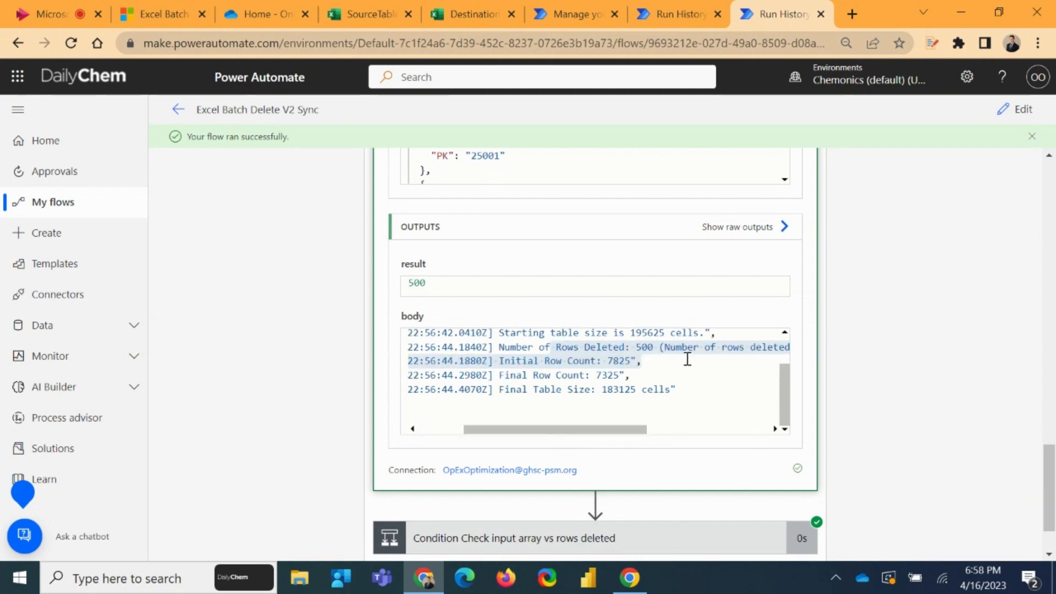
Collapse the Run script Delete Excel rows action and the Get all data scope, returning to the start of the run
scroll(666, 424, "up", 1)
scroll(872, 278, "up", 10)
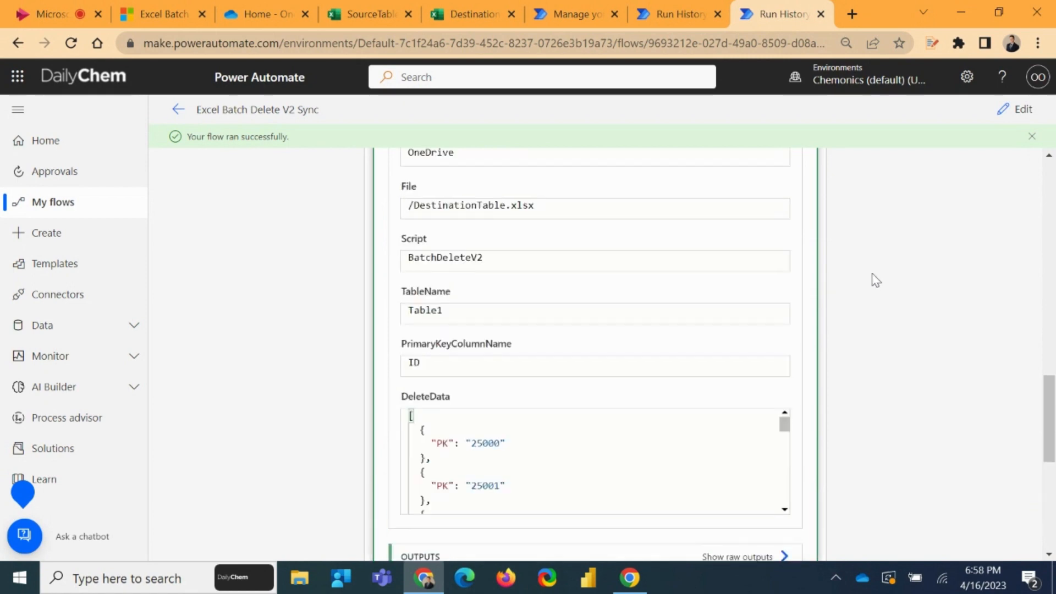
left_click(698, 233)
scroll(936, 222, "up", 10)
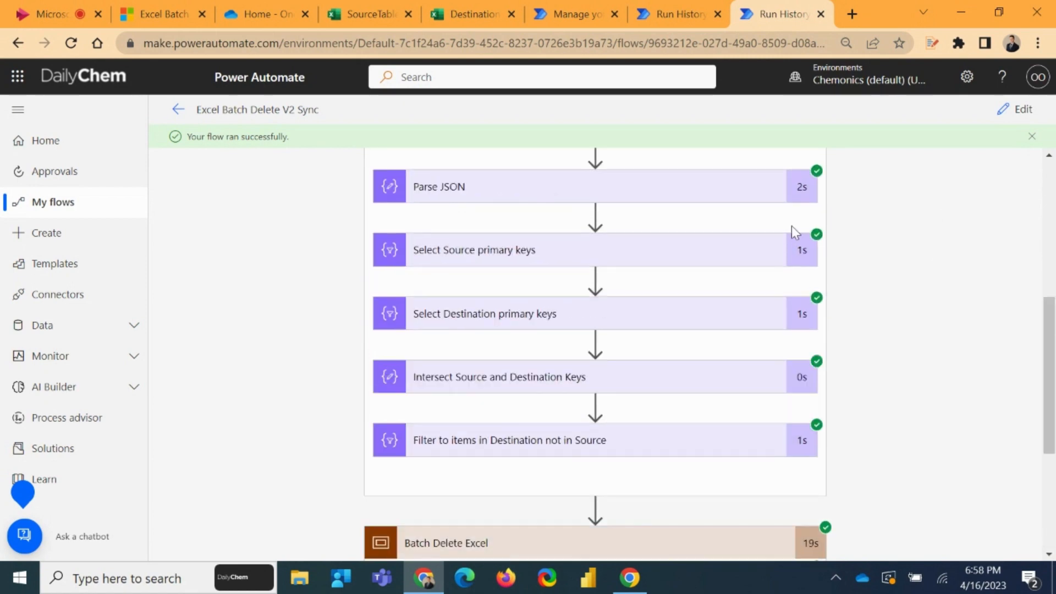
left_click(667, 287)
scroll(947, 231, "up", 1)
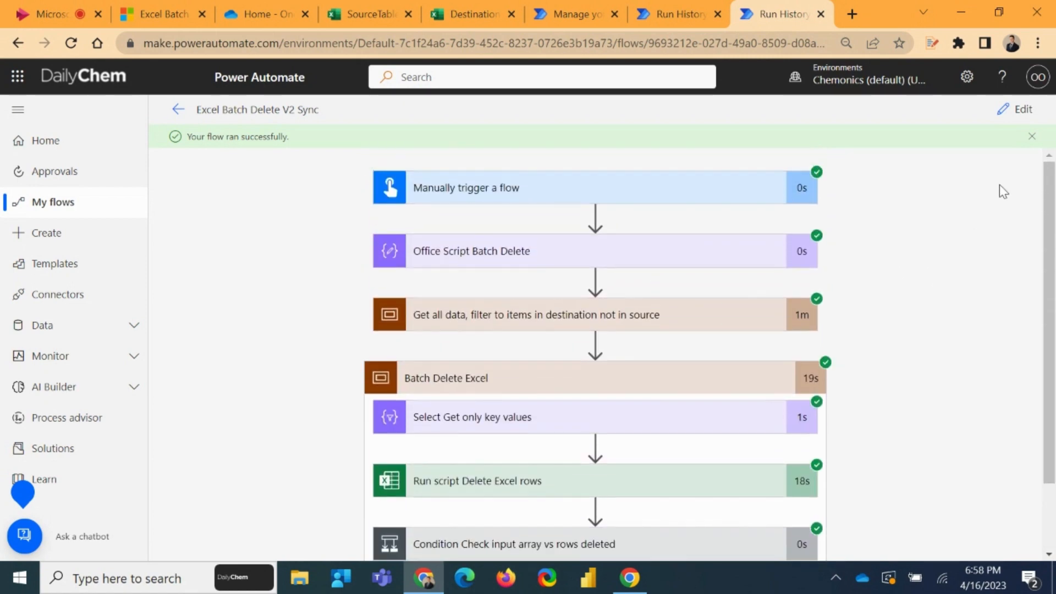